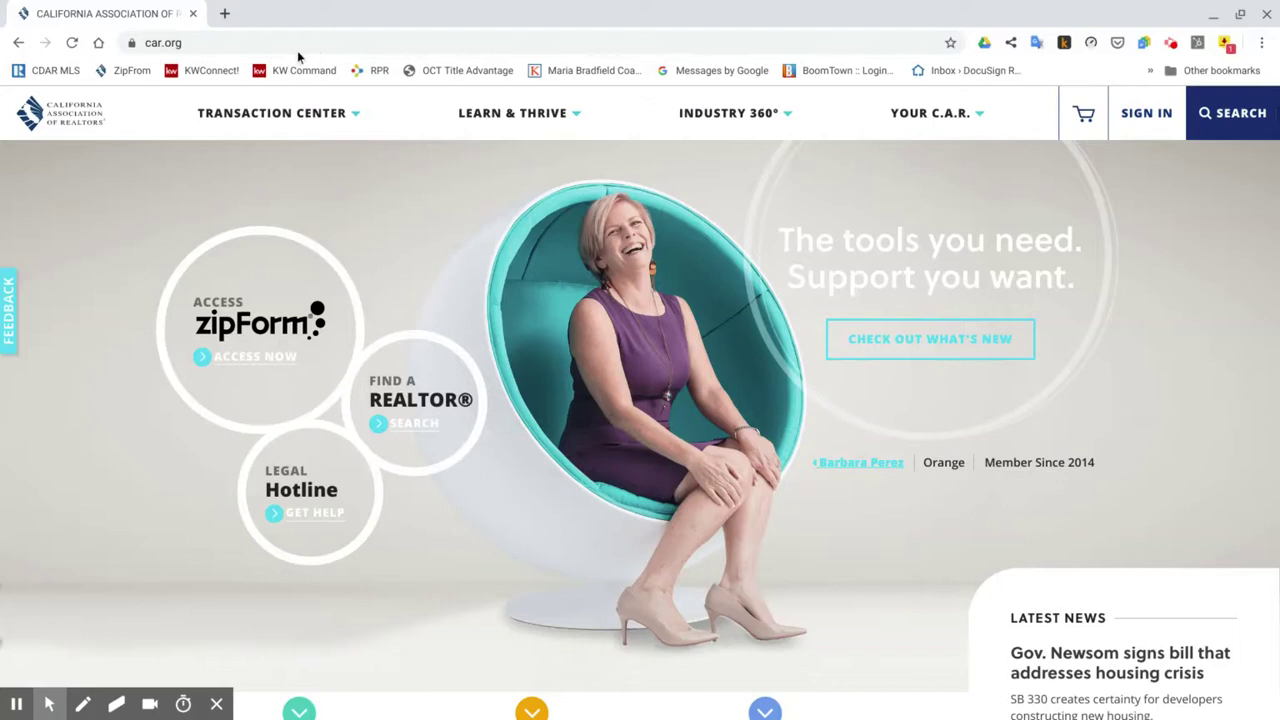
# Leave car.org and go to the KWConnect home page via the KWConnect! bookmark.
pyautogui.click(213, 72)
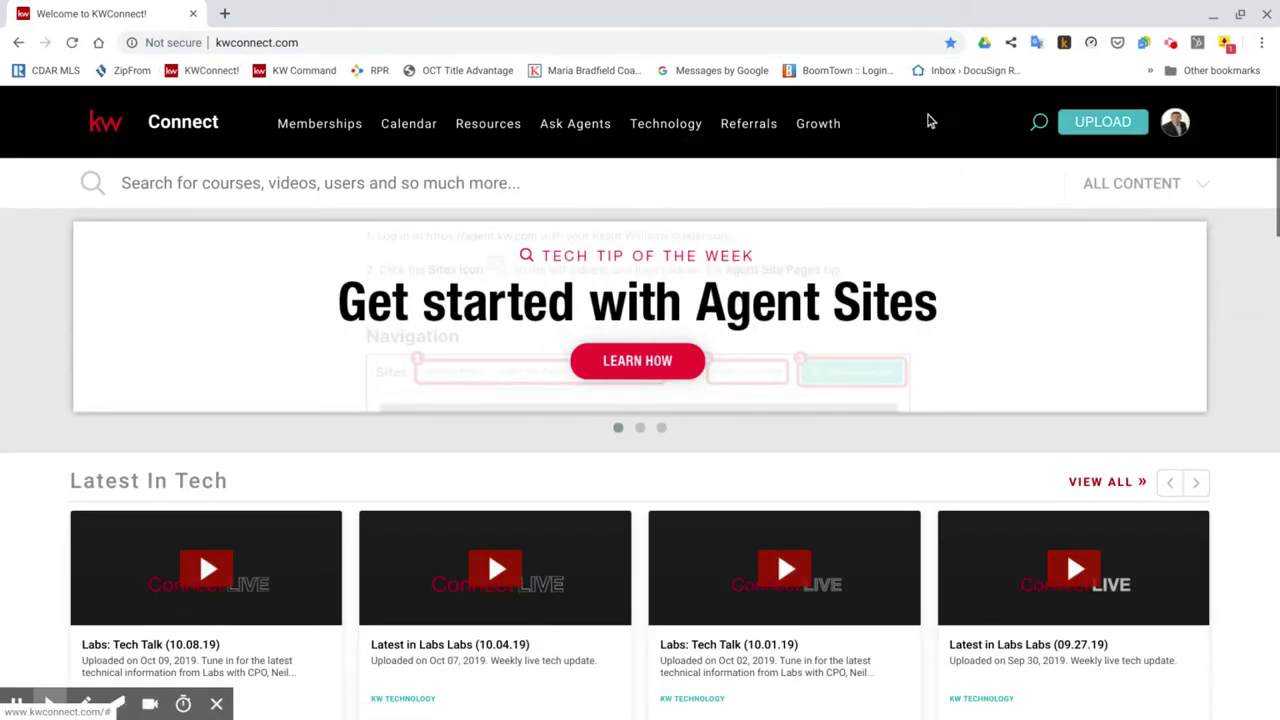
# Search KWConnect for the agent's name and open their profile page.
pyautogui.click(720, 181)
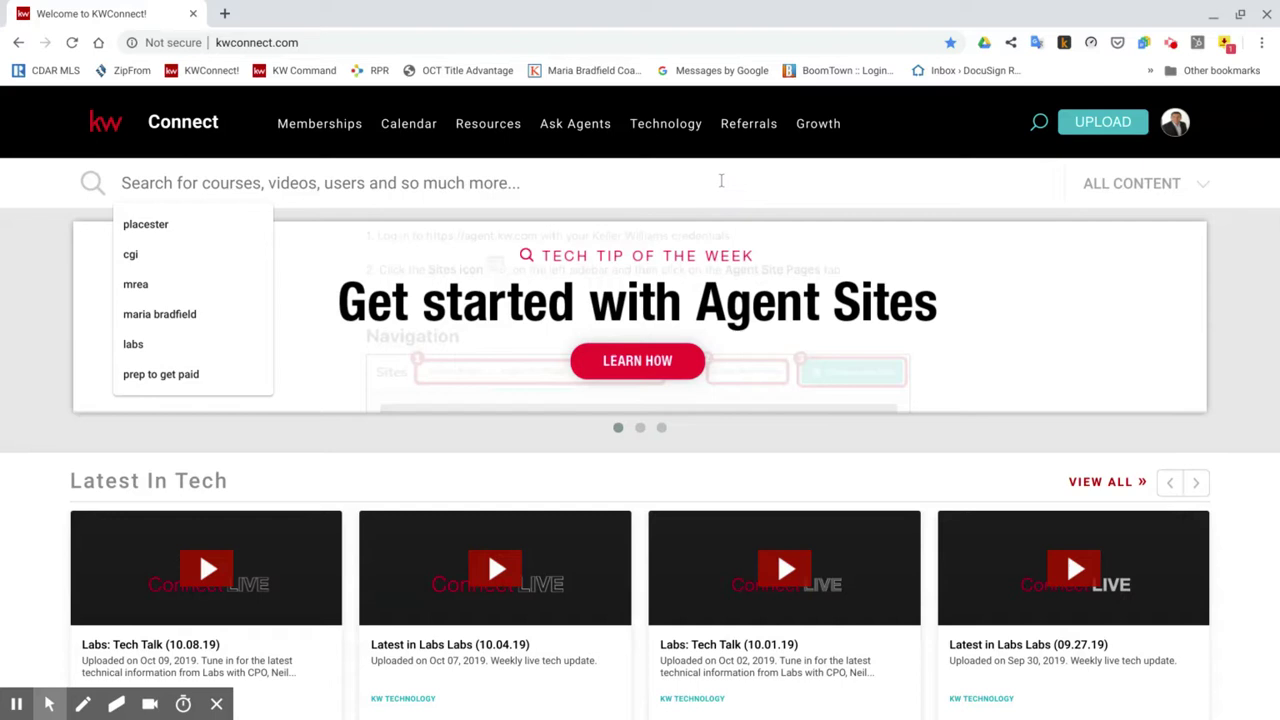
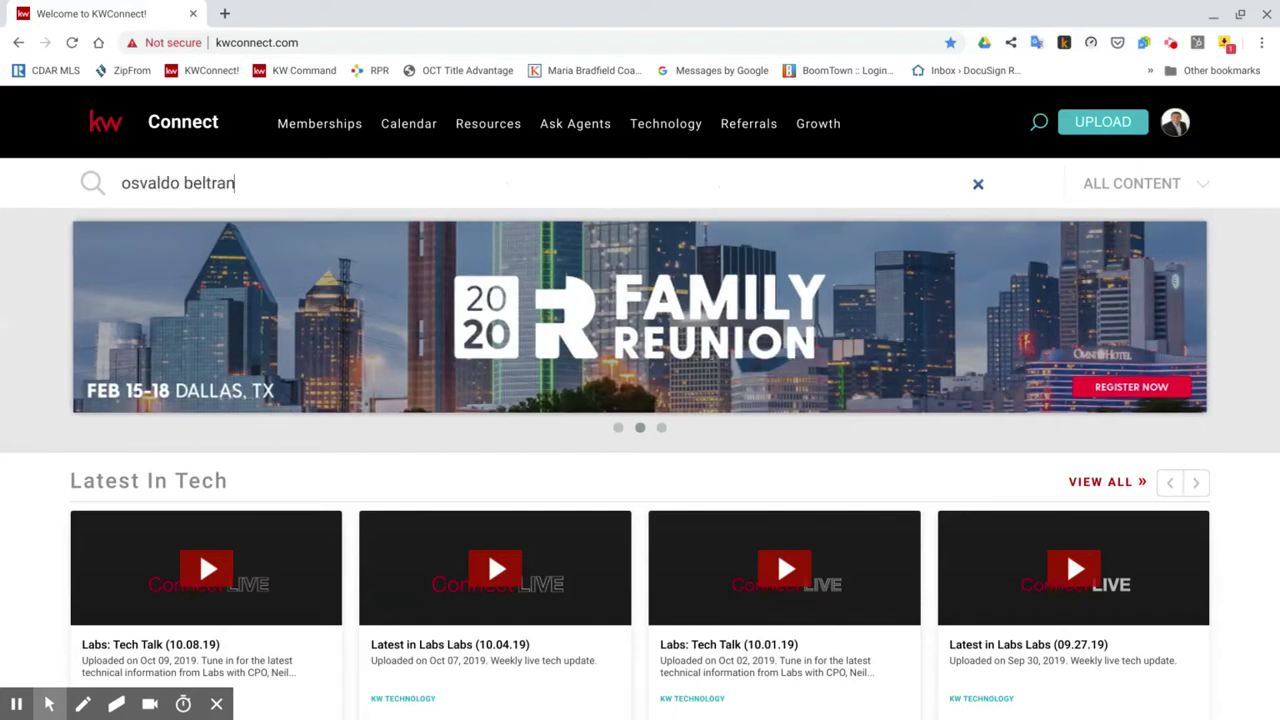
pyautogui.press('Return')
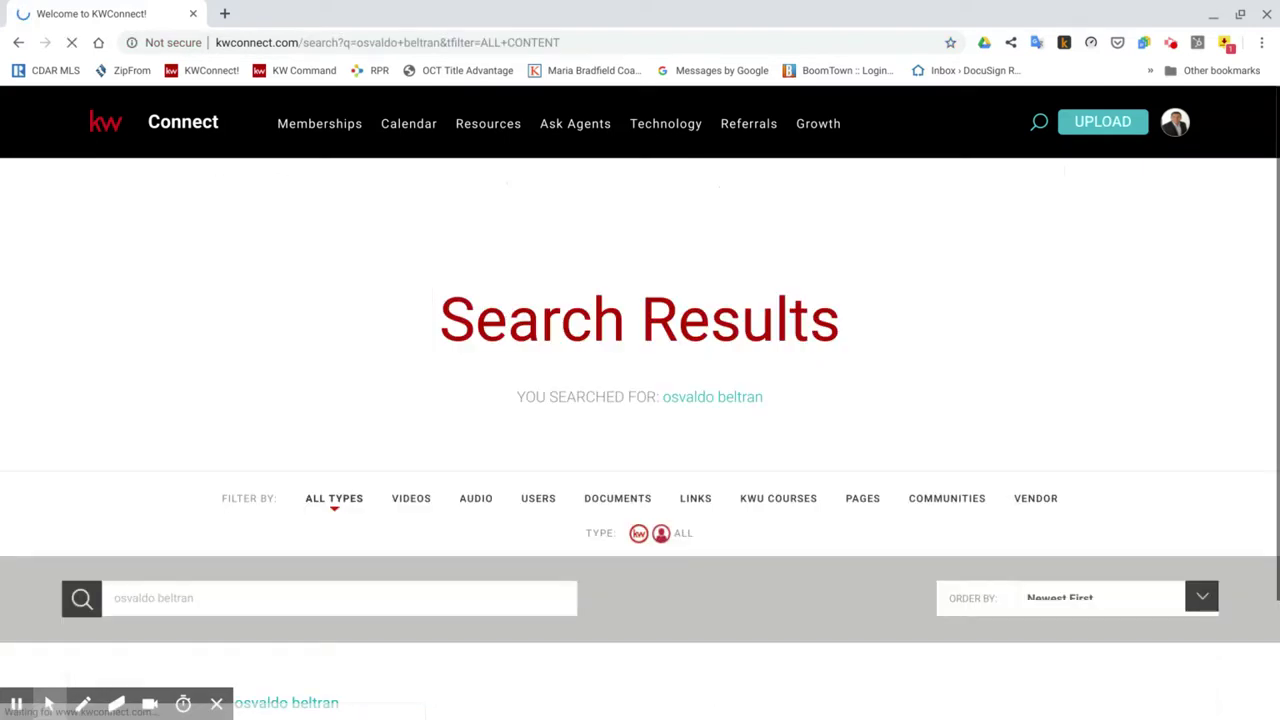
pyautogui.scroll(-2, 572, 422)
pyautogui.scroll(-1, 572, 422)
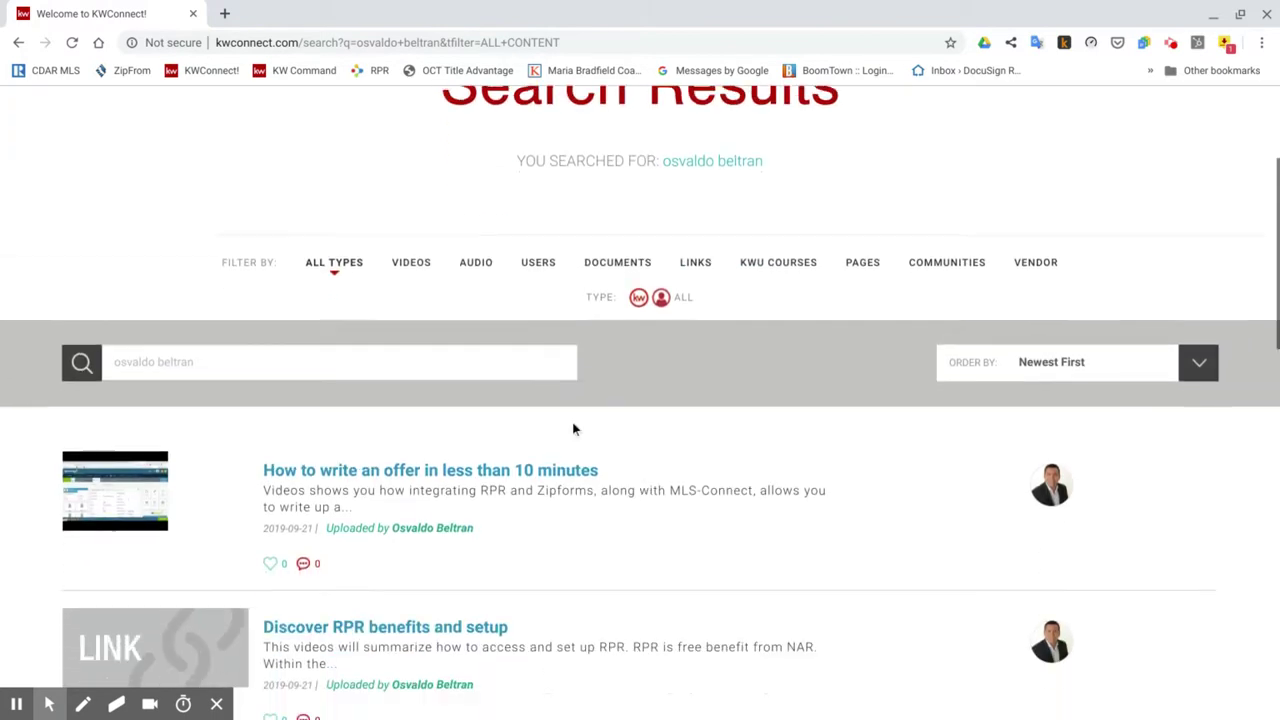
pyautogui.click(1049, 453)
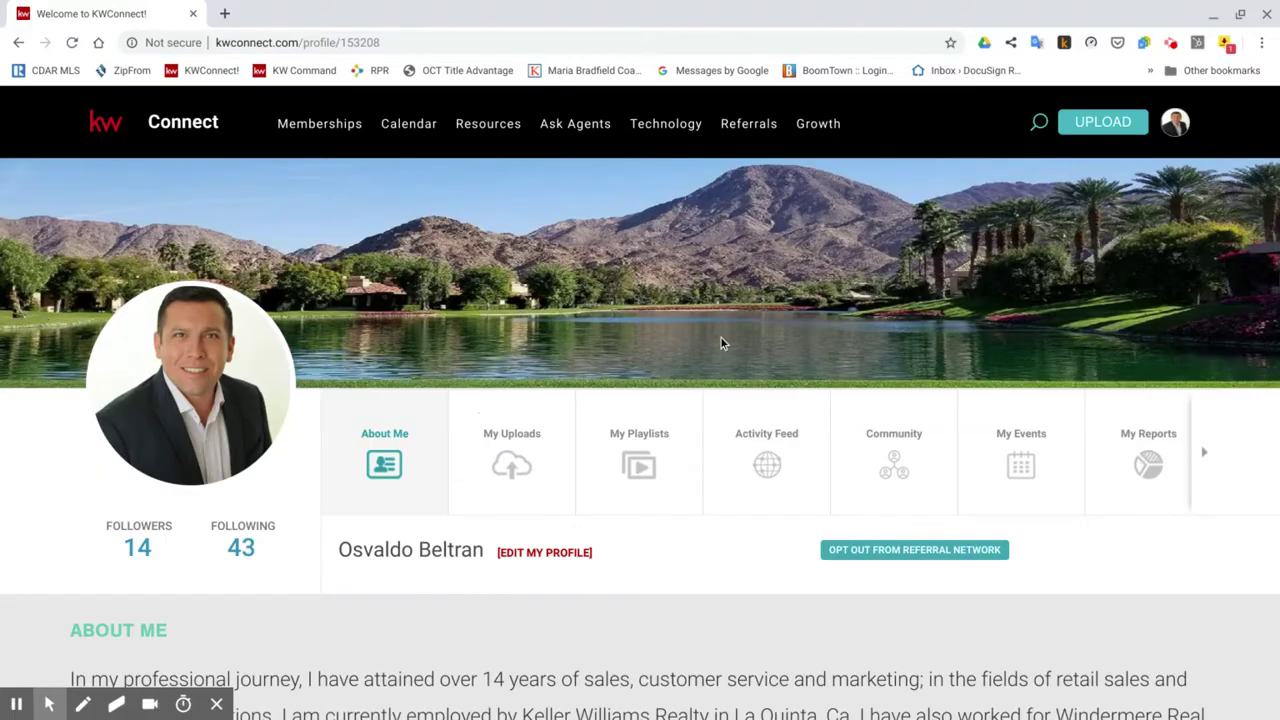
# Browse the agent's My Uploads videos, then return to the C.A.R. home page.
pyautogui.click(505, 455)
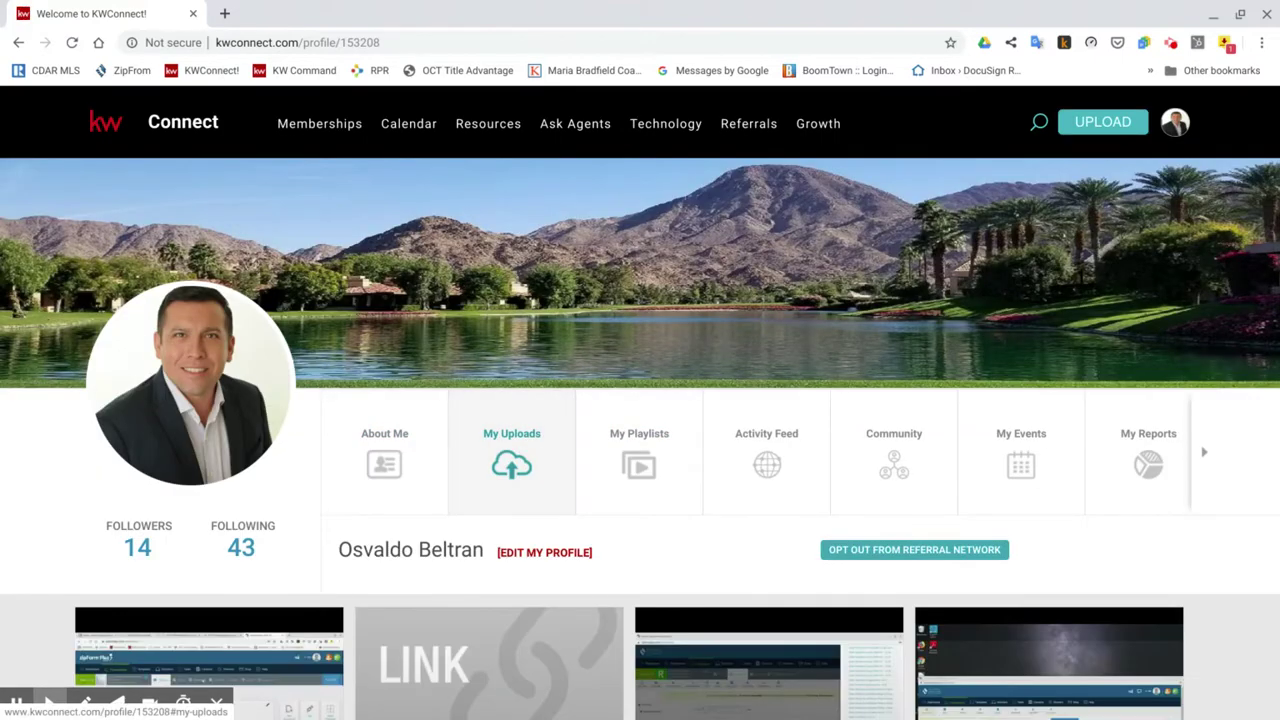
pyautogui.scroll(-2, 818, 517)
pyautogui.scroll(-3, 818, 517)
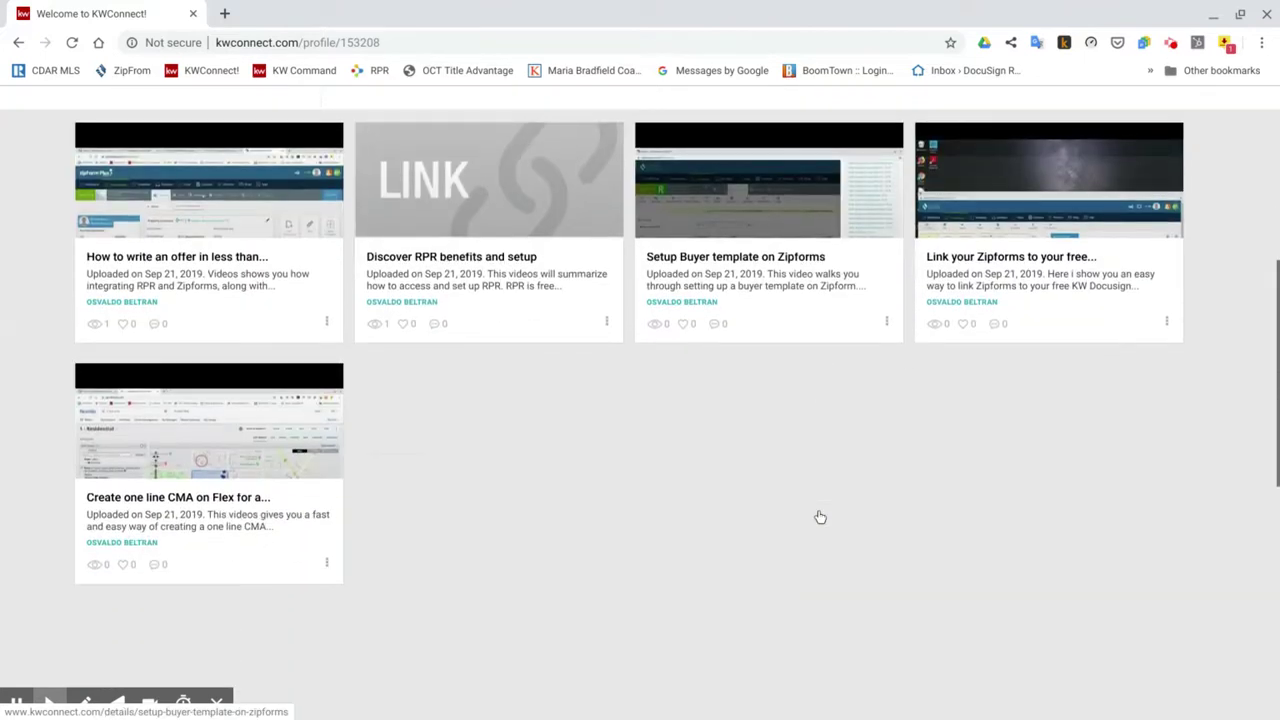
pyautogui.scroll(1, 818, 517)
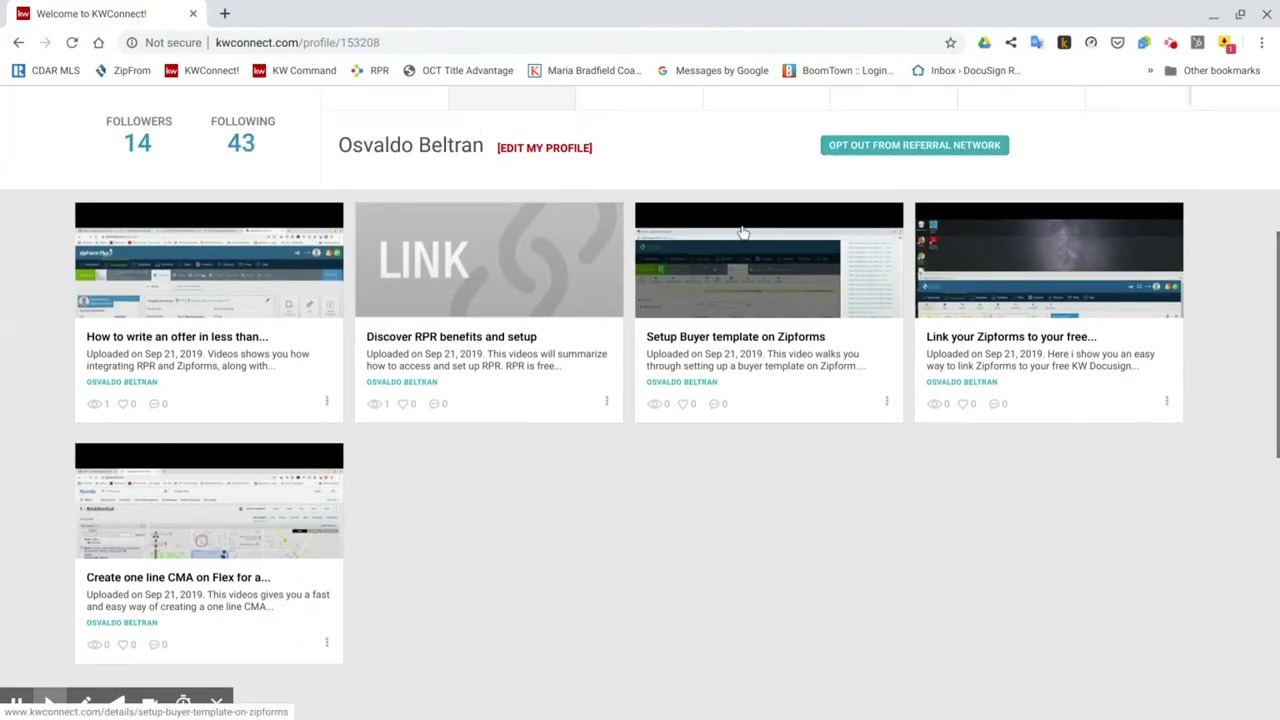
pyautogui.scroll(4, 742, 232)
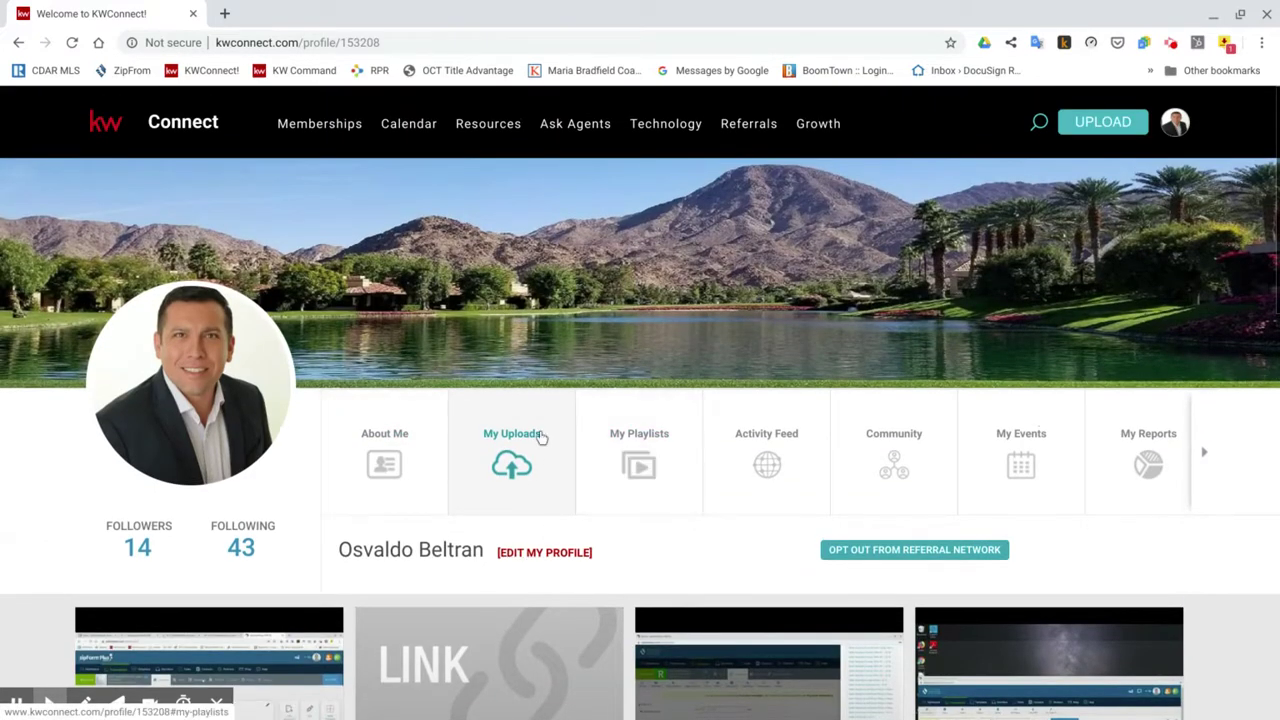
pyautogui.scroll(-4, 813, 530)
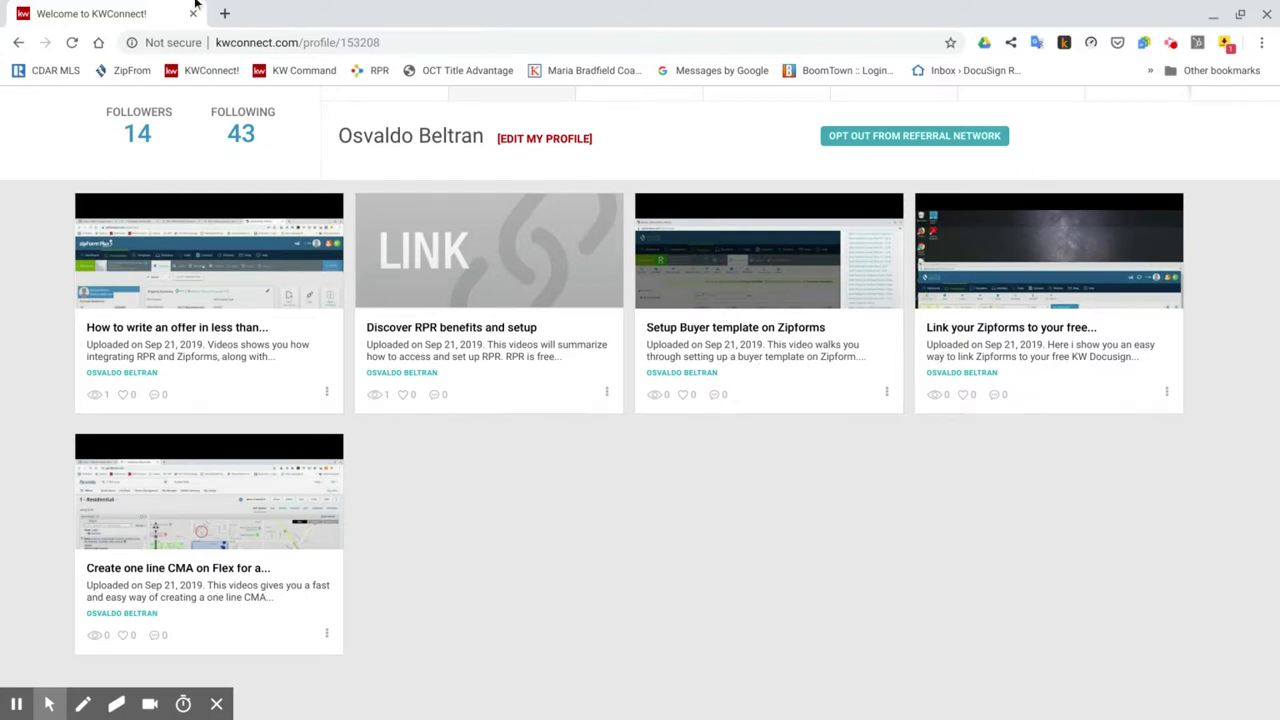
pyautogui.click(104, 74)
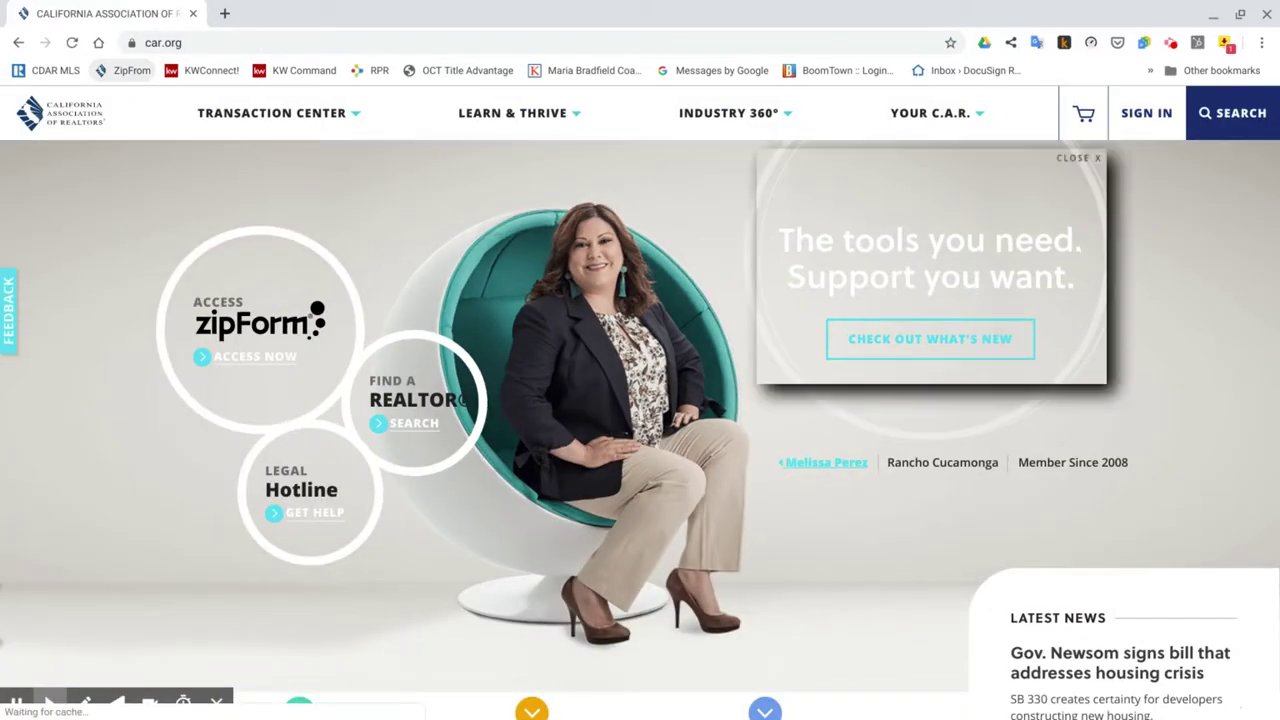
# Dismiss the promotional and notification popups and head to zipForm access.
pyautogui.click(1086, 160)
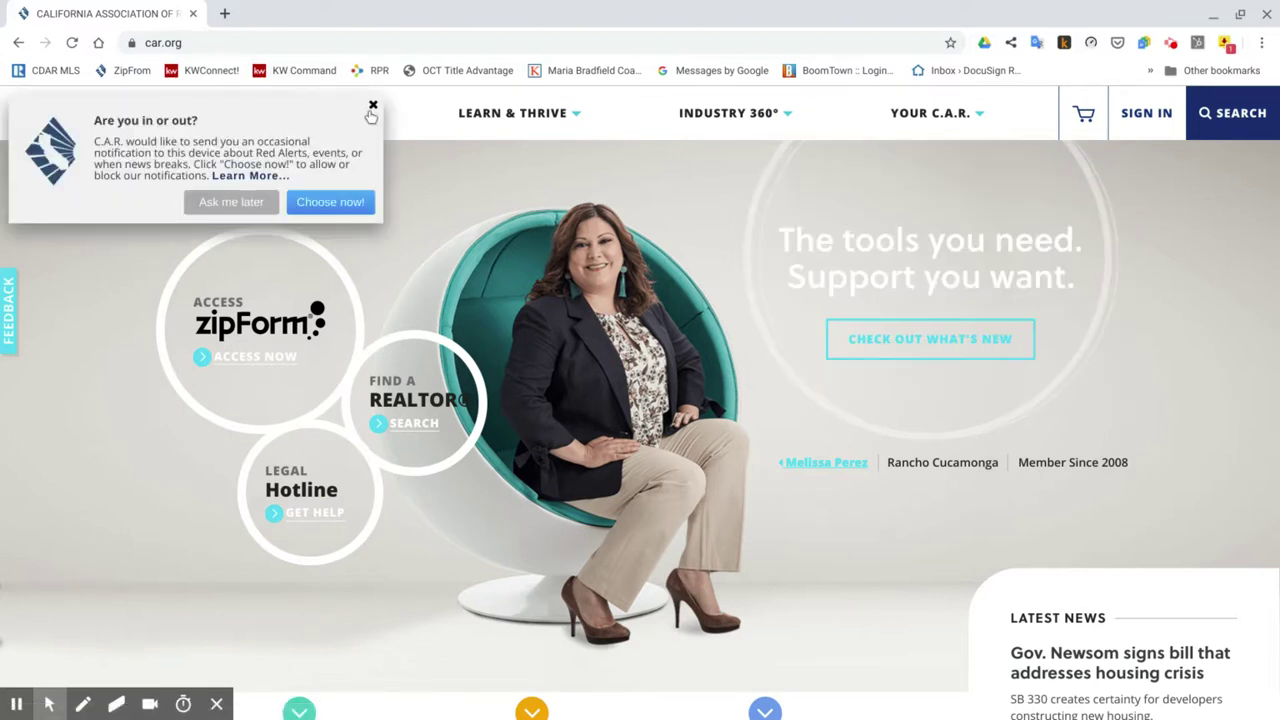
pyautogui.click(372, 107)
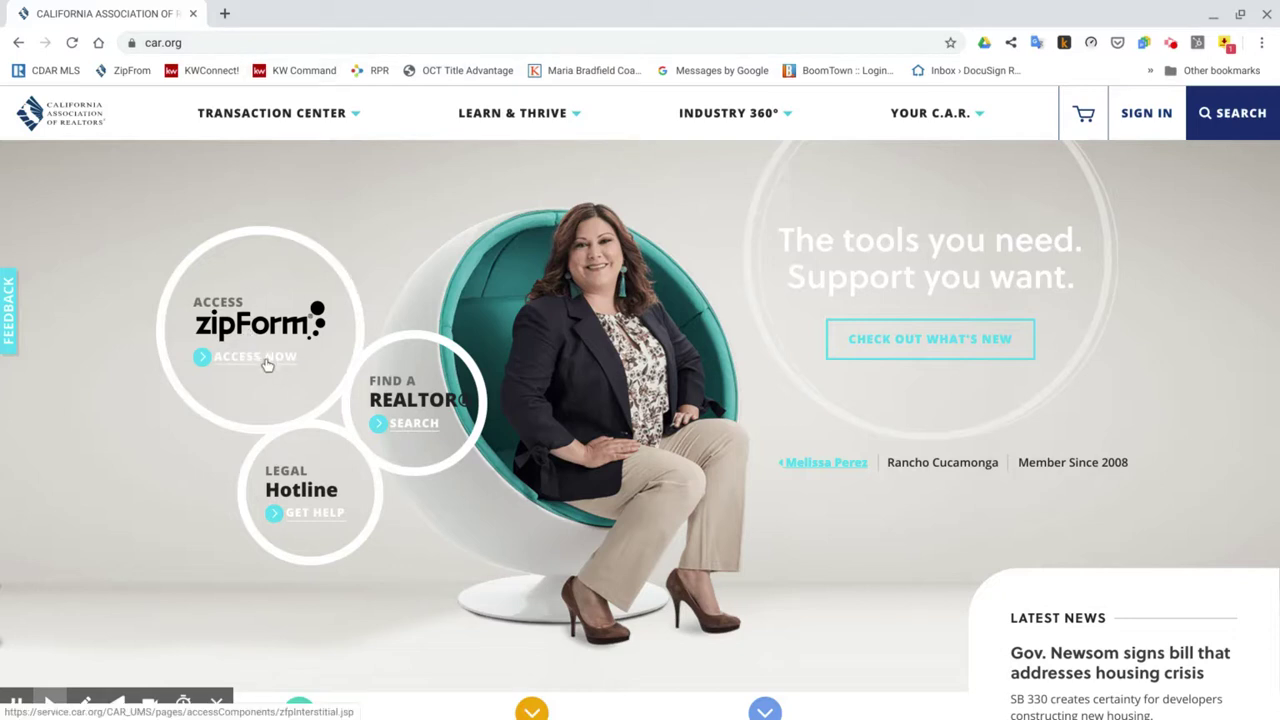
pyautogui.click(265, 366)
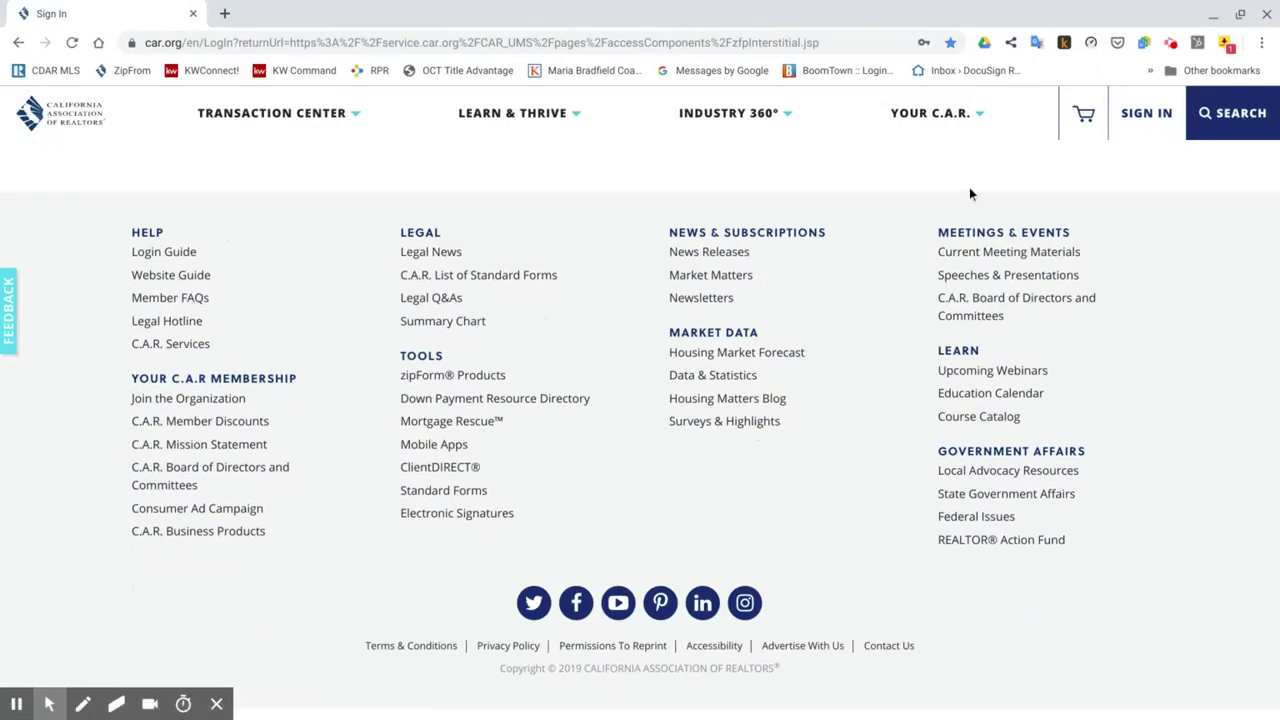
# Sign in to the C.A.R. member account with the saved credentials, submitting twice.
pyautogui.click(1158, 122)
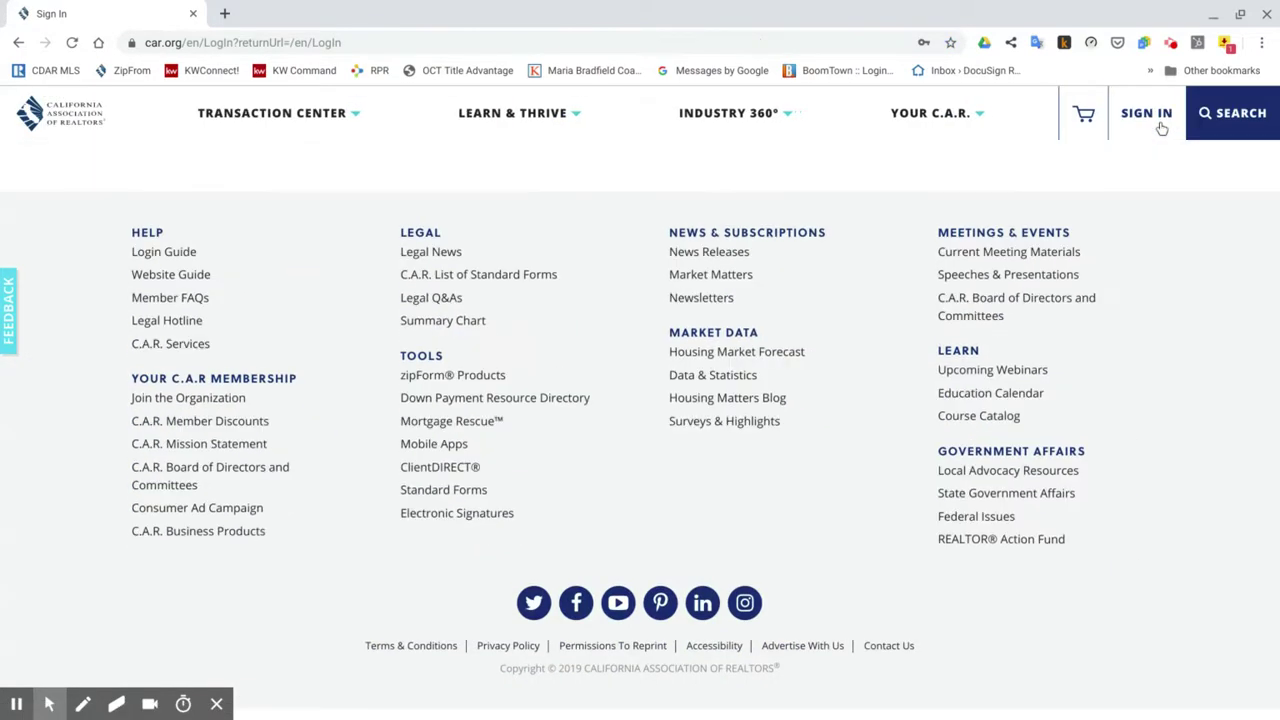
pyautogui.scroll(10, 1009, 287)
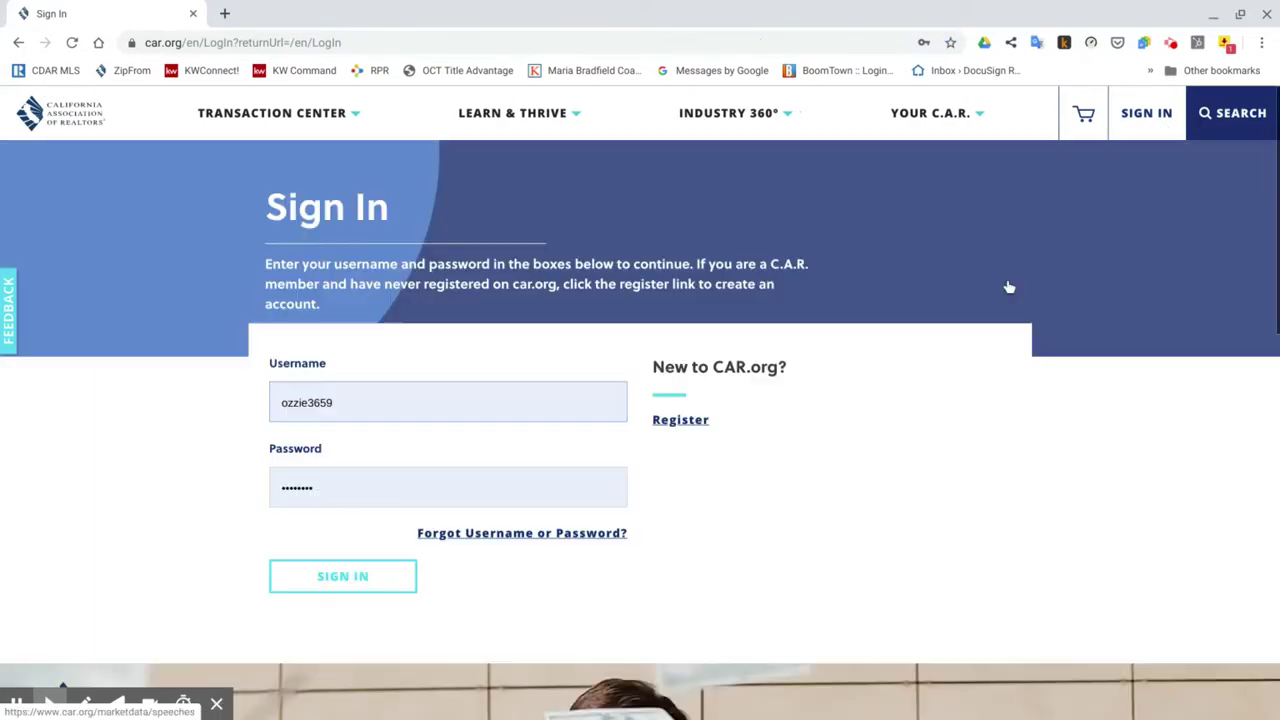
pyautogui.scroll(-1, 1009, 287)
pyautogui.scroll(1, 640, 400)
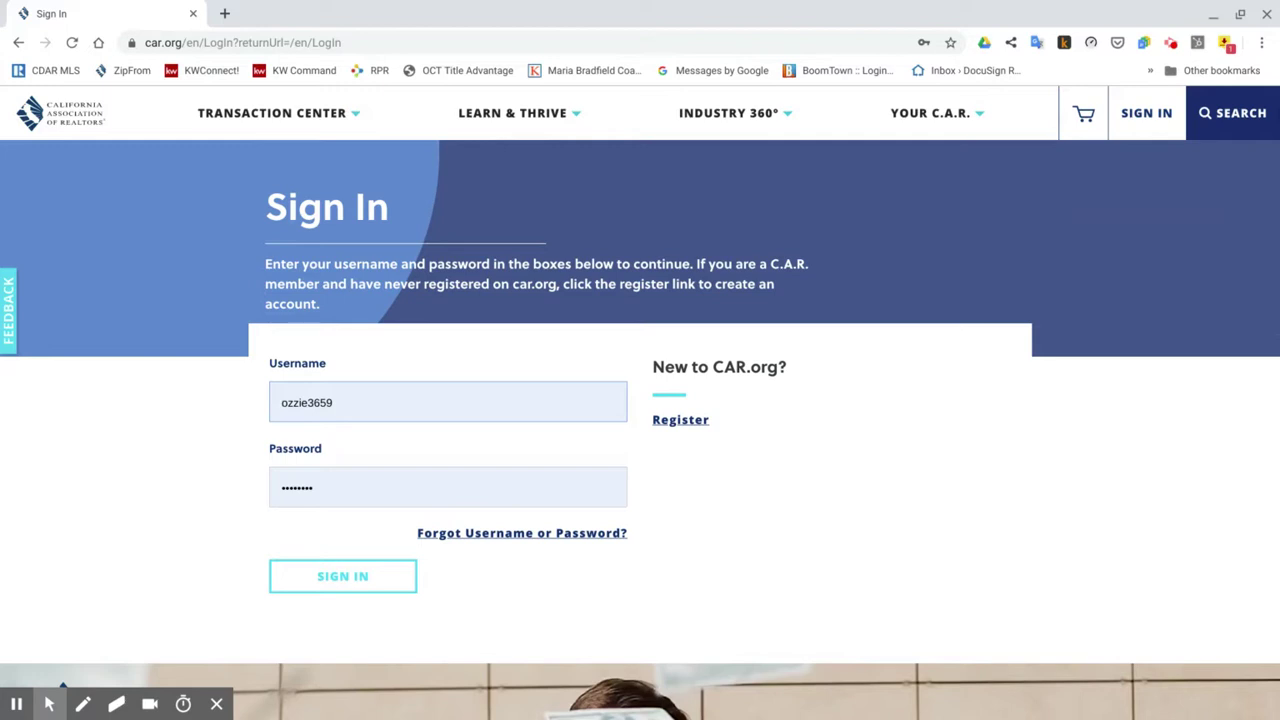
pyautogui.click(341, 577)
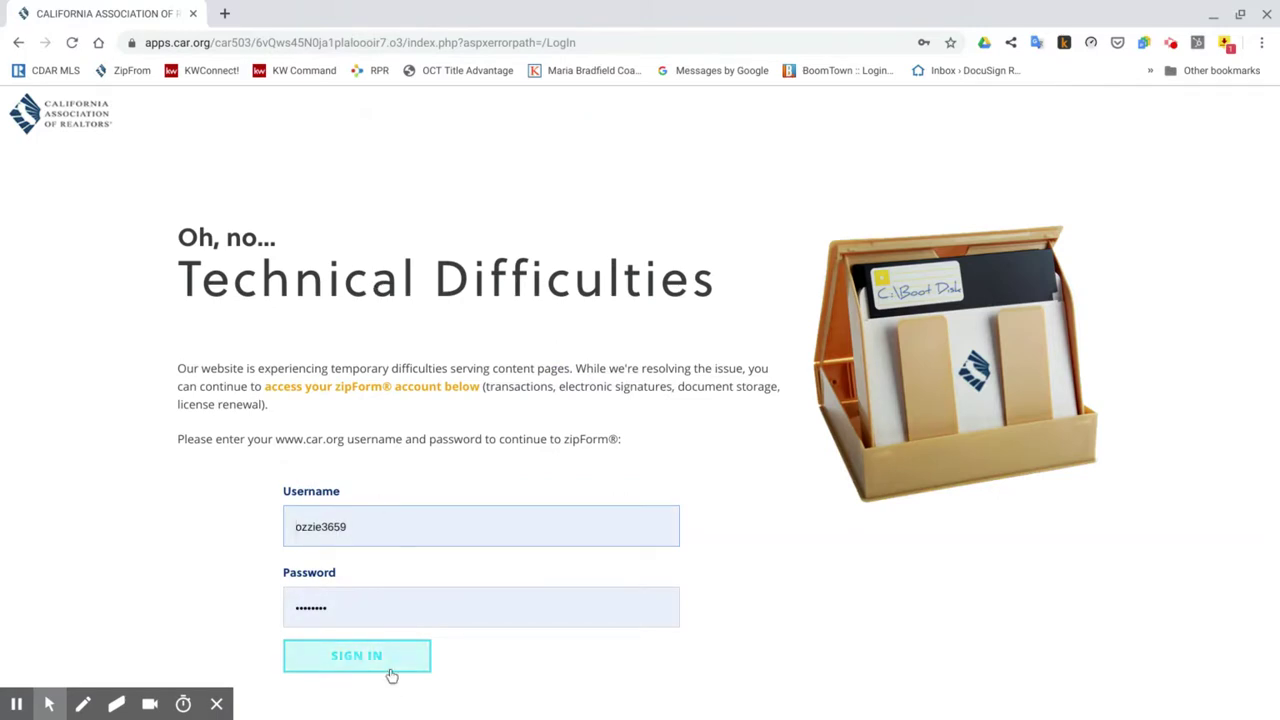
pyautogui.click(391, 676)
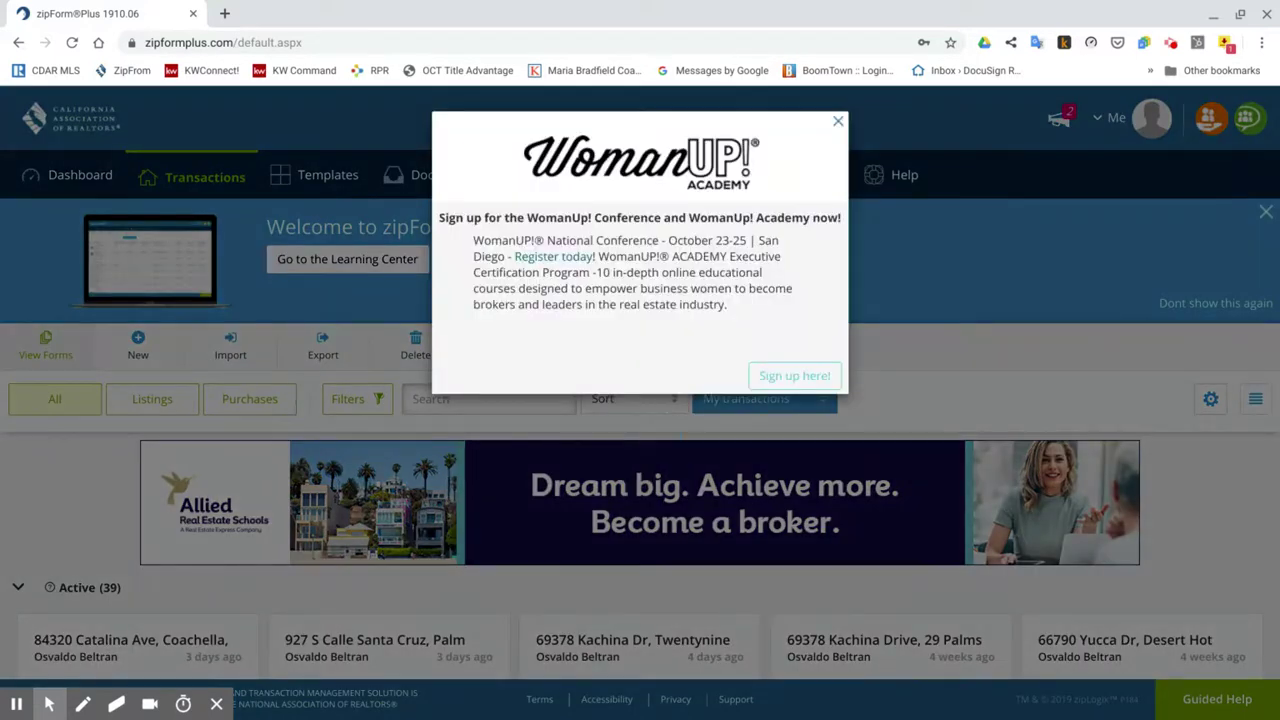
# Dismiss the WomanUP! popup, show the saved Templates, and start a new template.
pyautogui.click(839, 122)
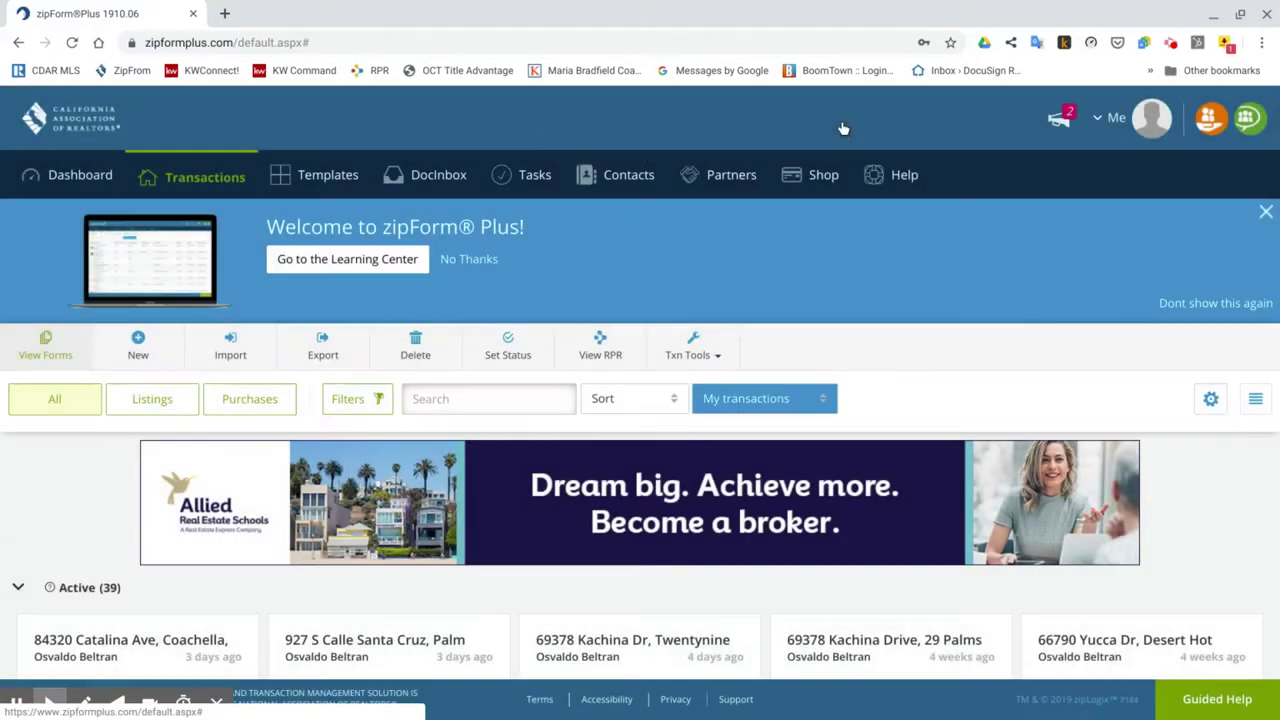
pyautogui.click(328, 180)
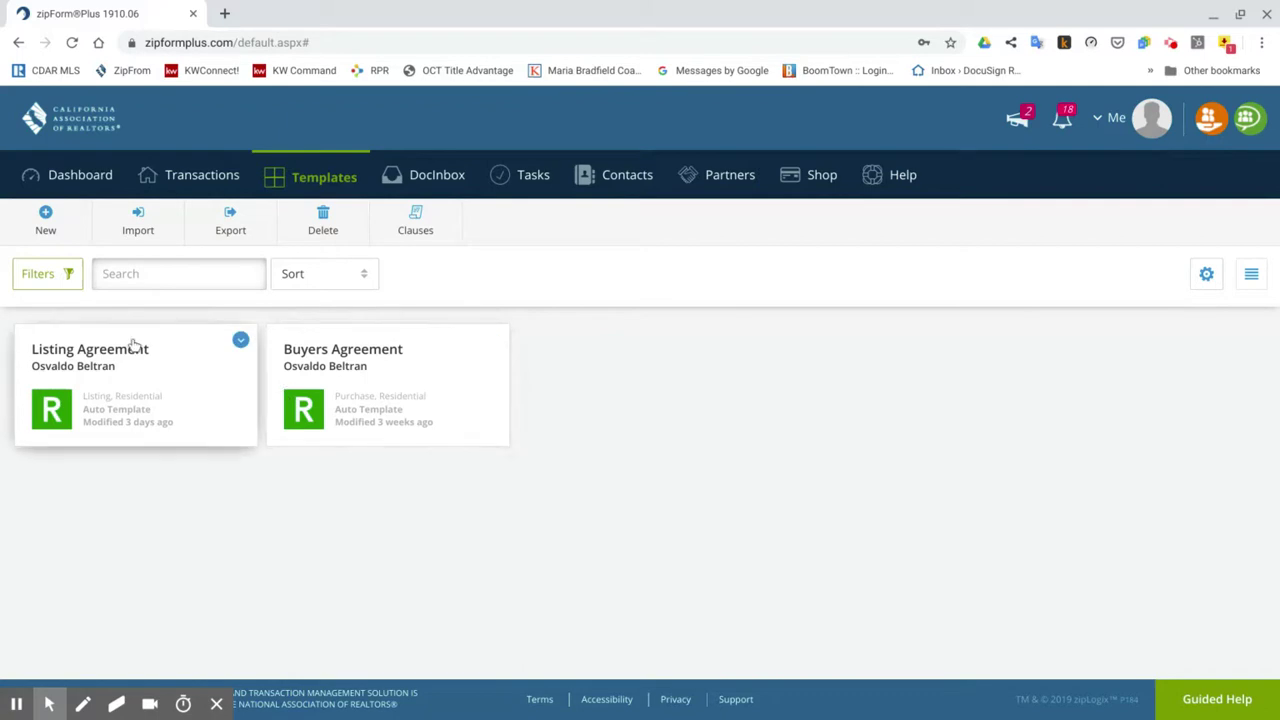
pyautogui.click(47, 222)
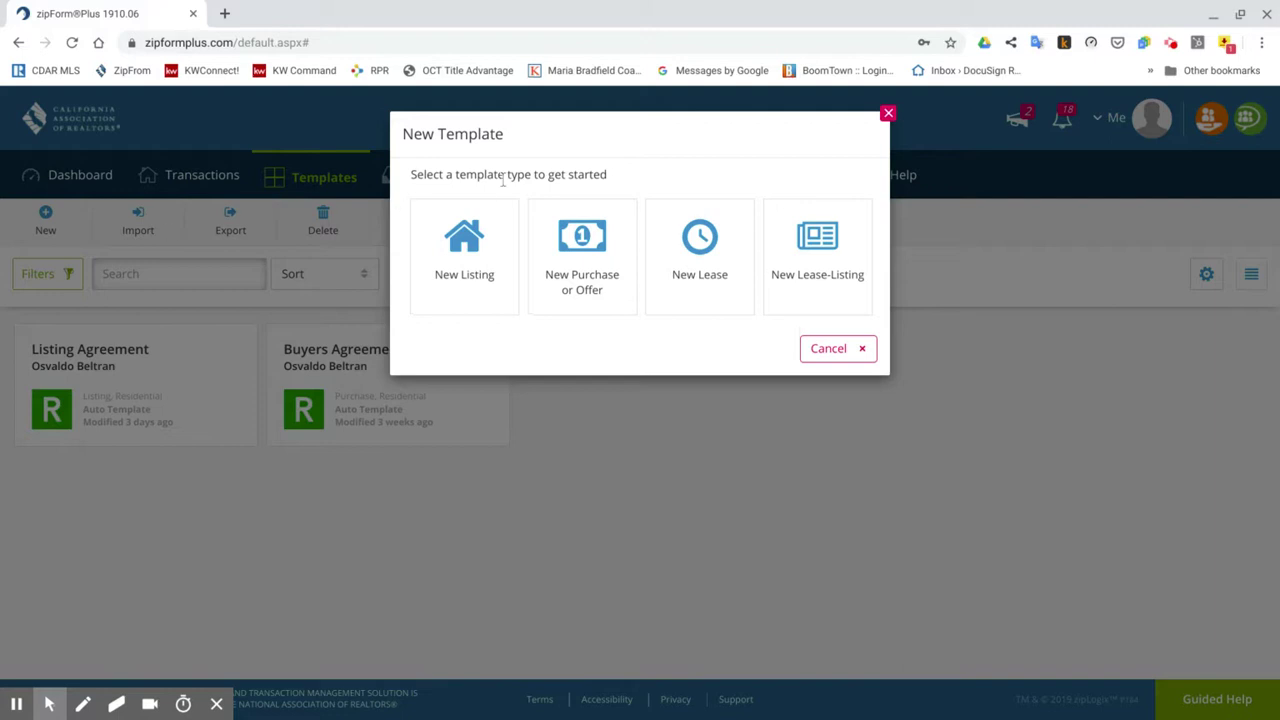
# Save a Residential listing template named 'Listing Template', auto-applied to new Listing/Residential transactions.
pyautogui.click(492, 252)
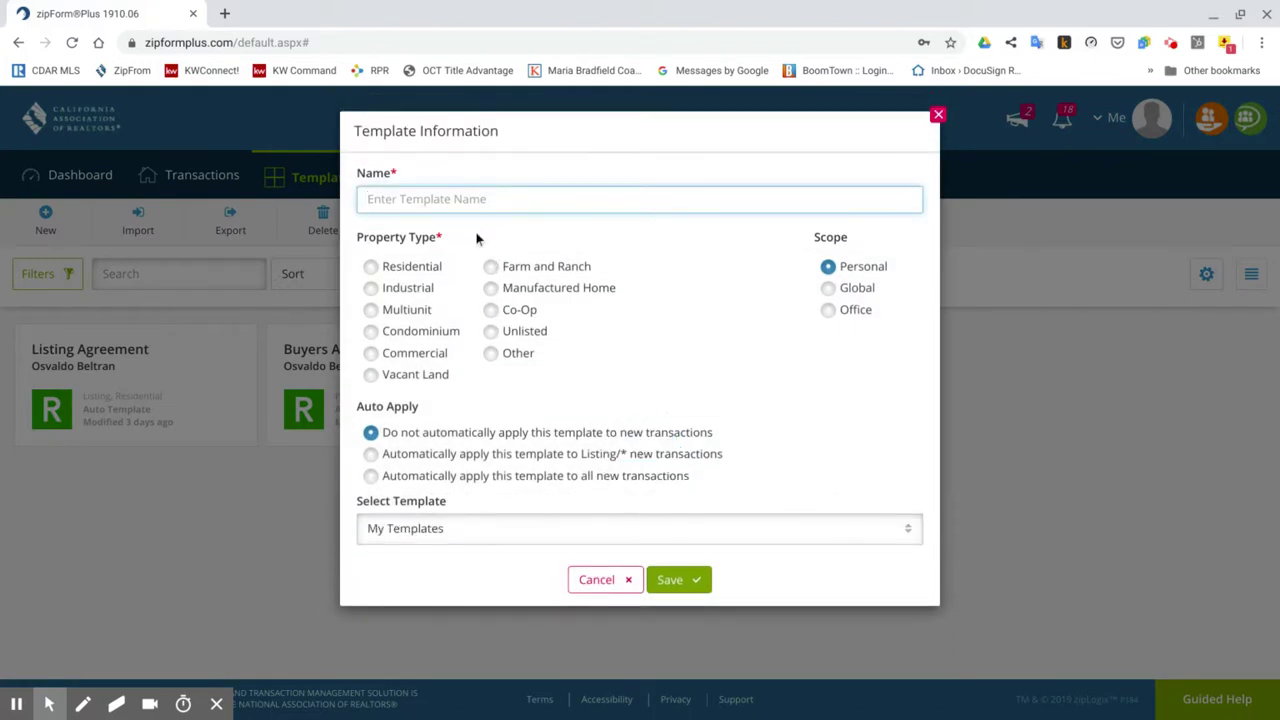
pyautogui.click(466, 205)
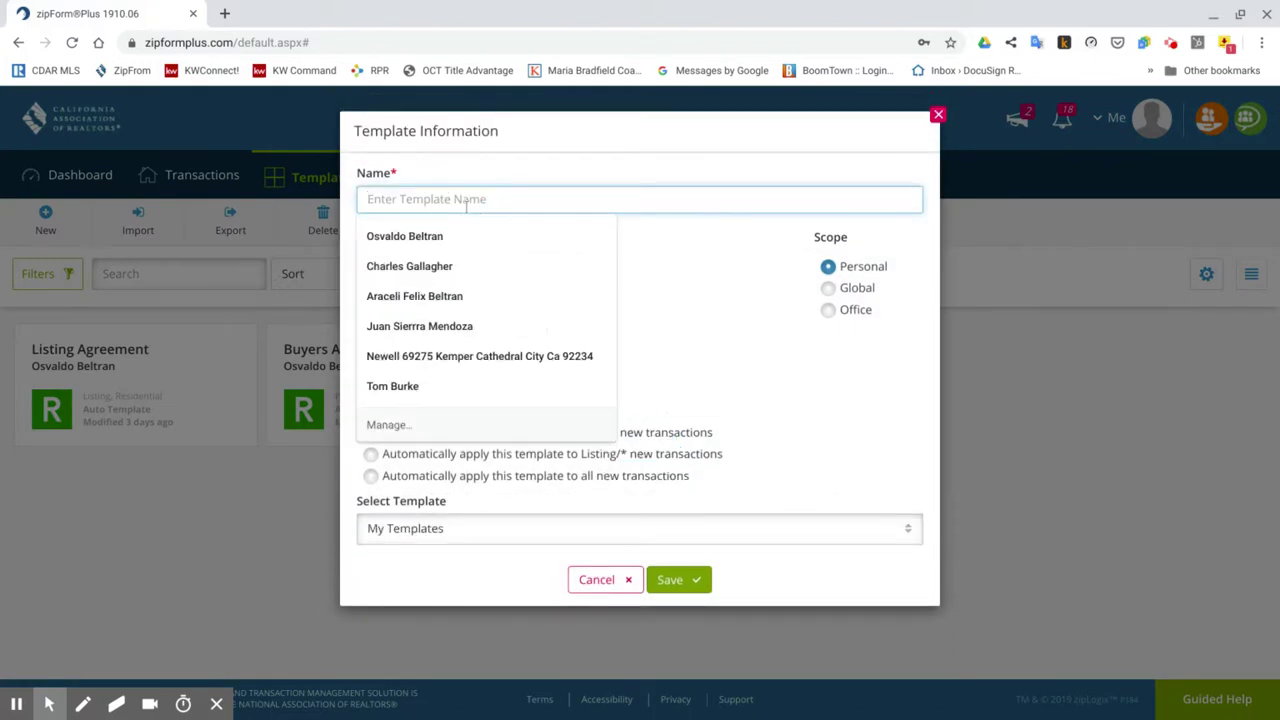
pyautogui.write('Lisy')
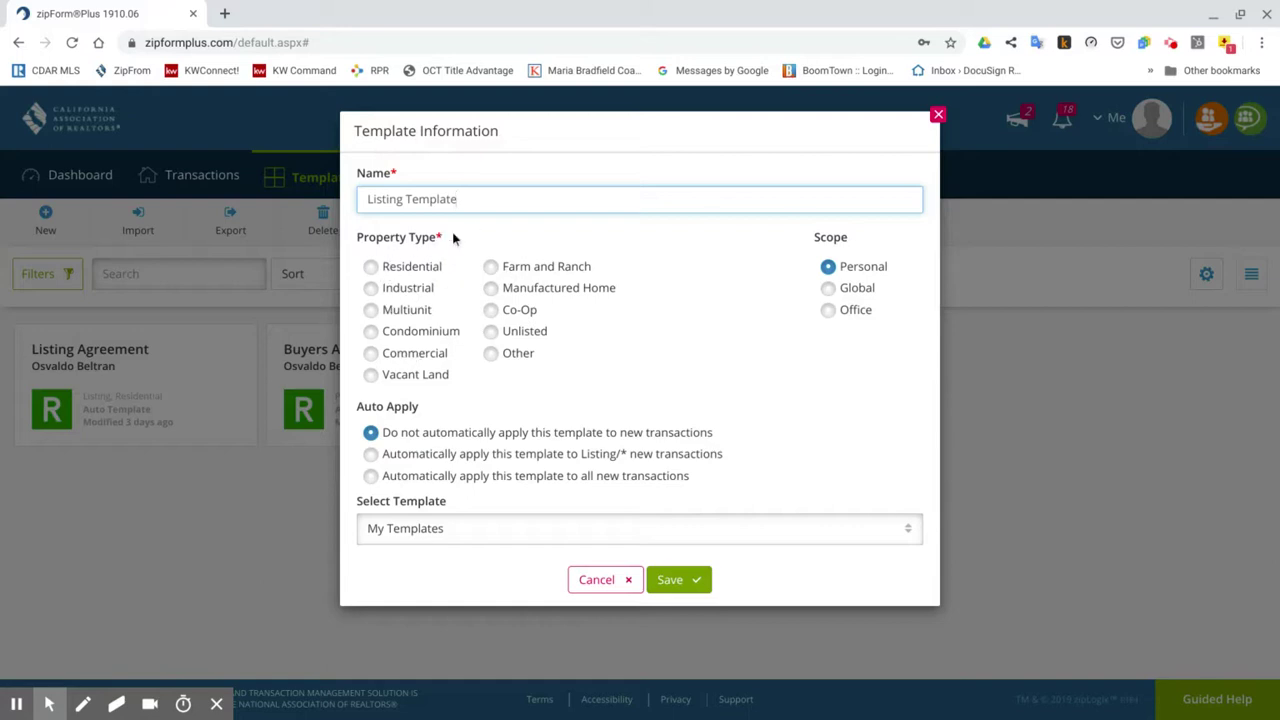
pyautogui.click(371, 267)
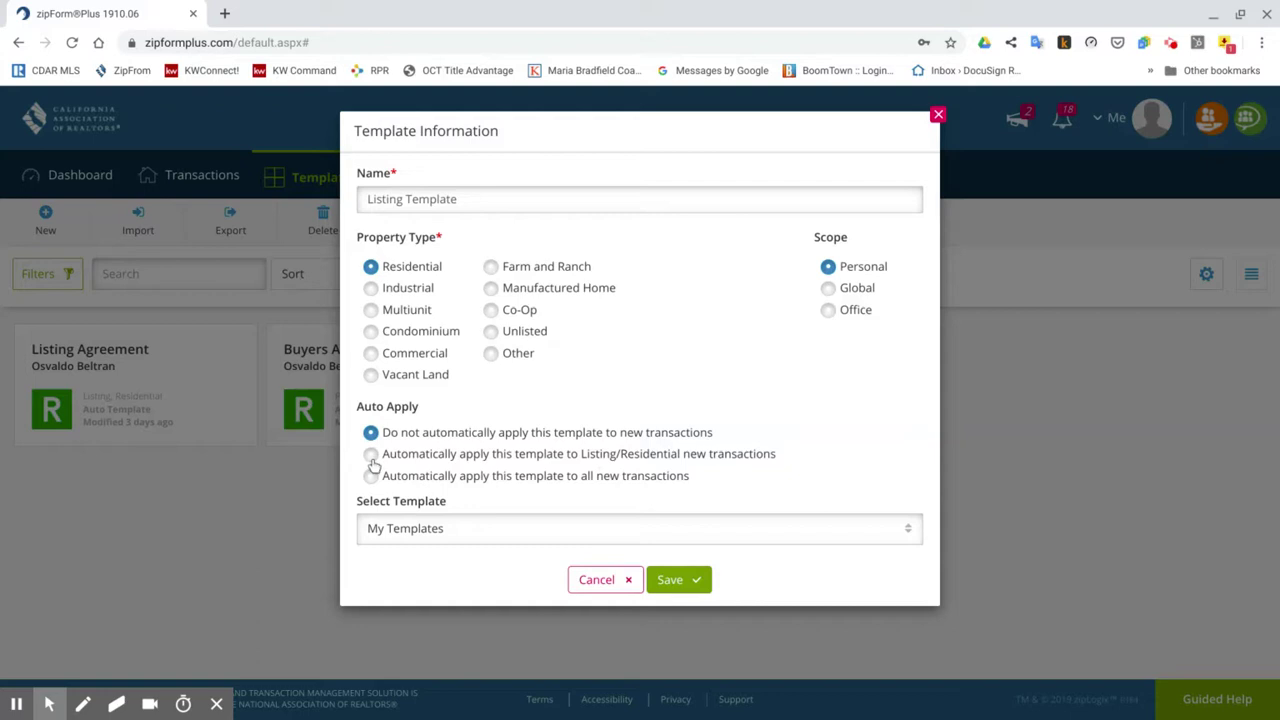
pyautogui.click(371, 456)
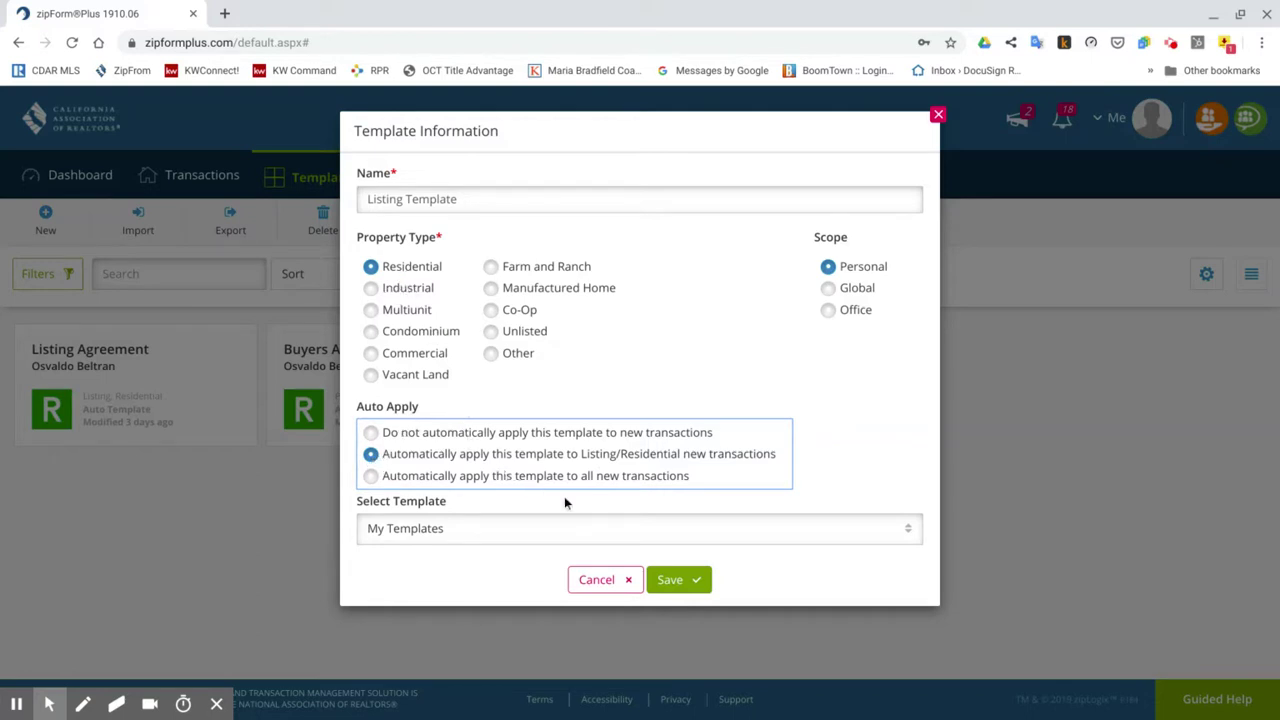
pyautogui.click(690, 581)
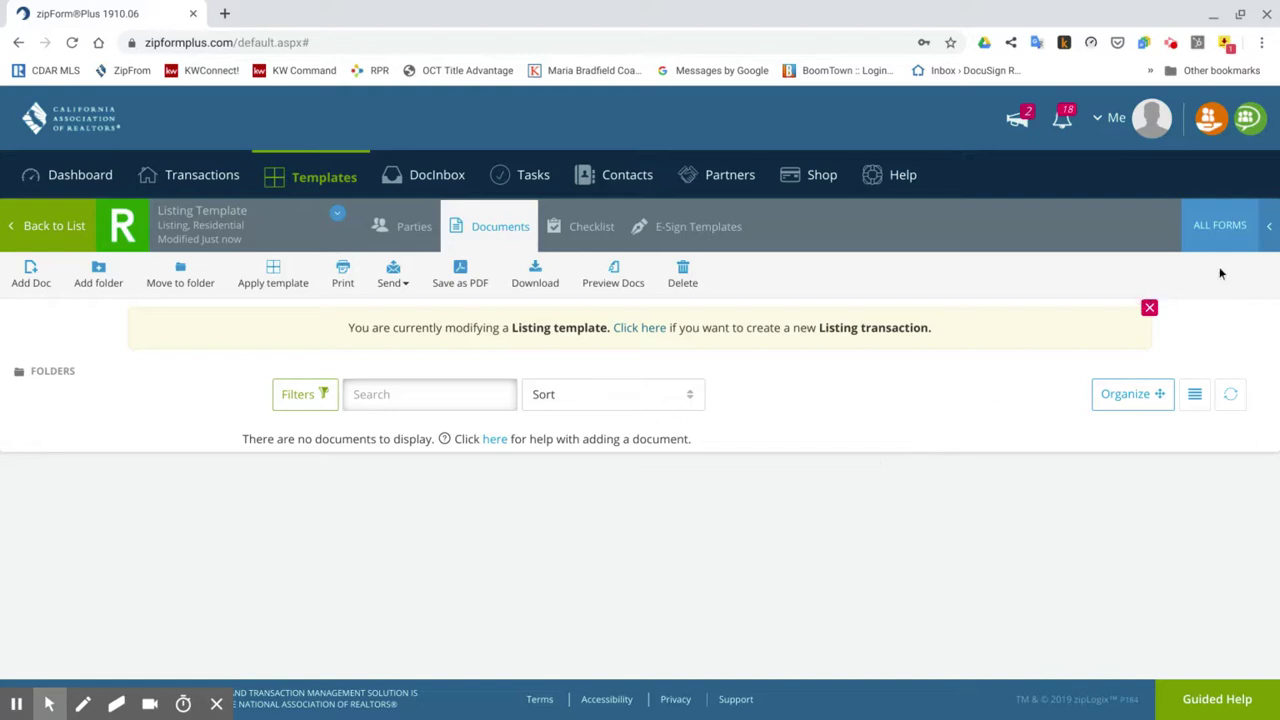
# Add the .Cover Sheet form from Form Libraries, then go back to the templates list.
pyautogui.click(1268, 232)
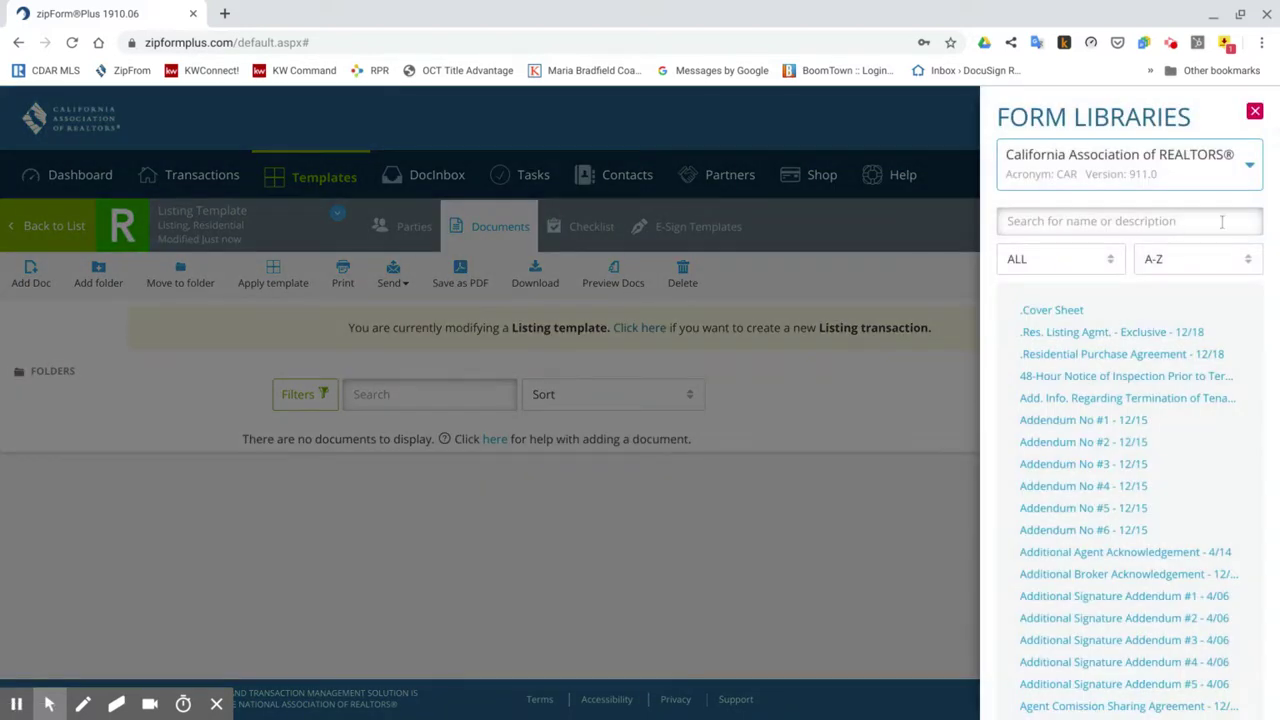
pyautogui.click(1066, 316)
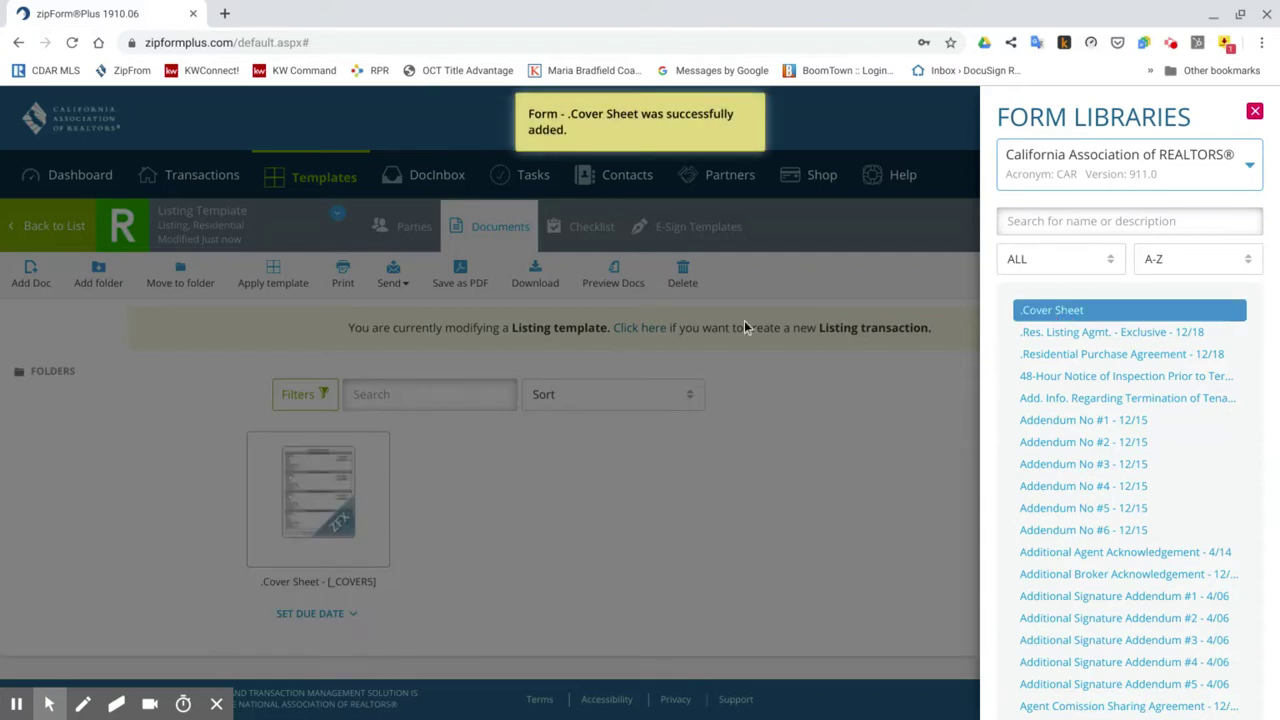
pyautogui.click(655, 442)
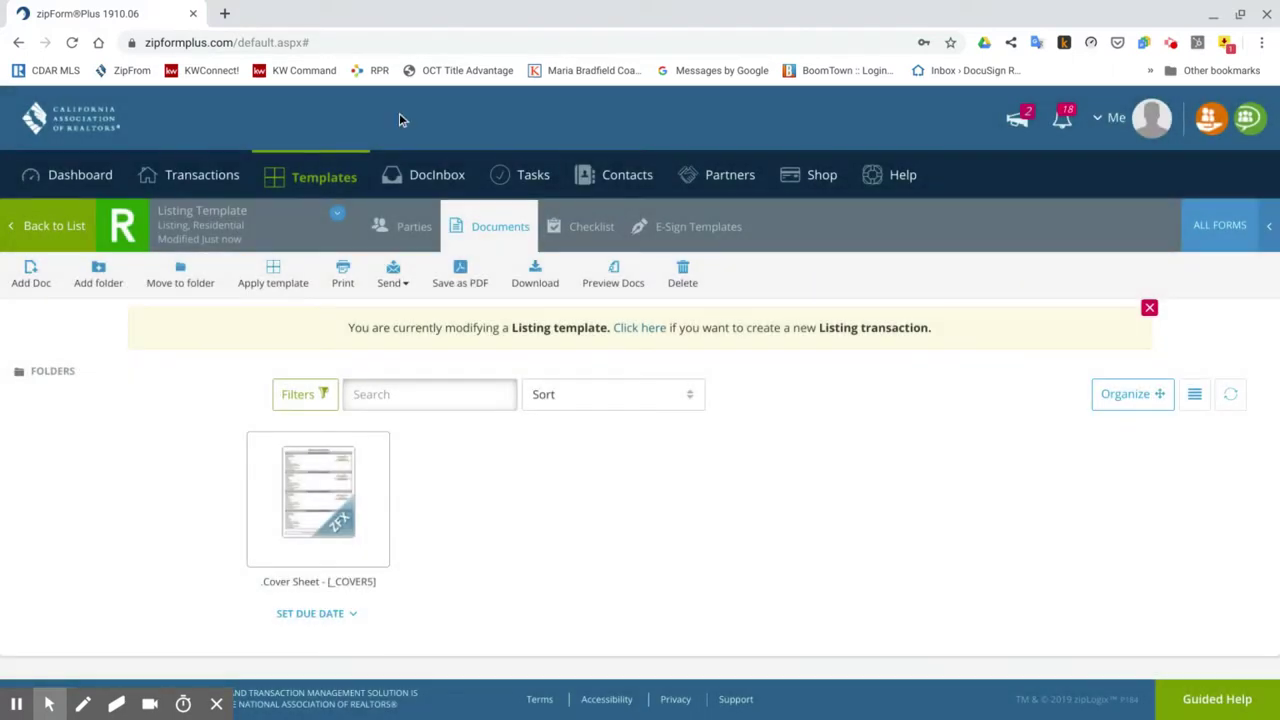
pyautogui.click(333, 178)
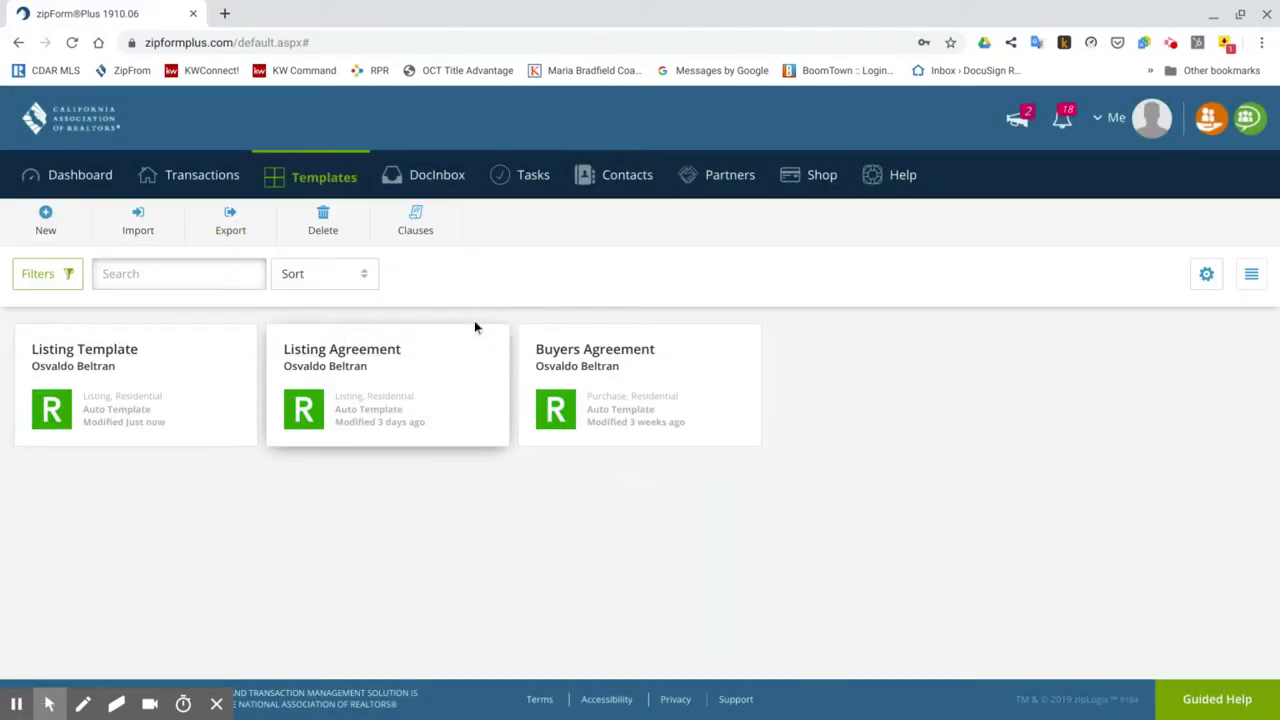
# In the Listing Agreement template, add Addendum No #1 and Agent Visual Inspection Disclosure #1 from the C.A.R. library.
pyautogui.click(356, 358)
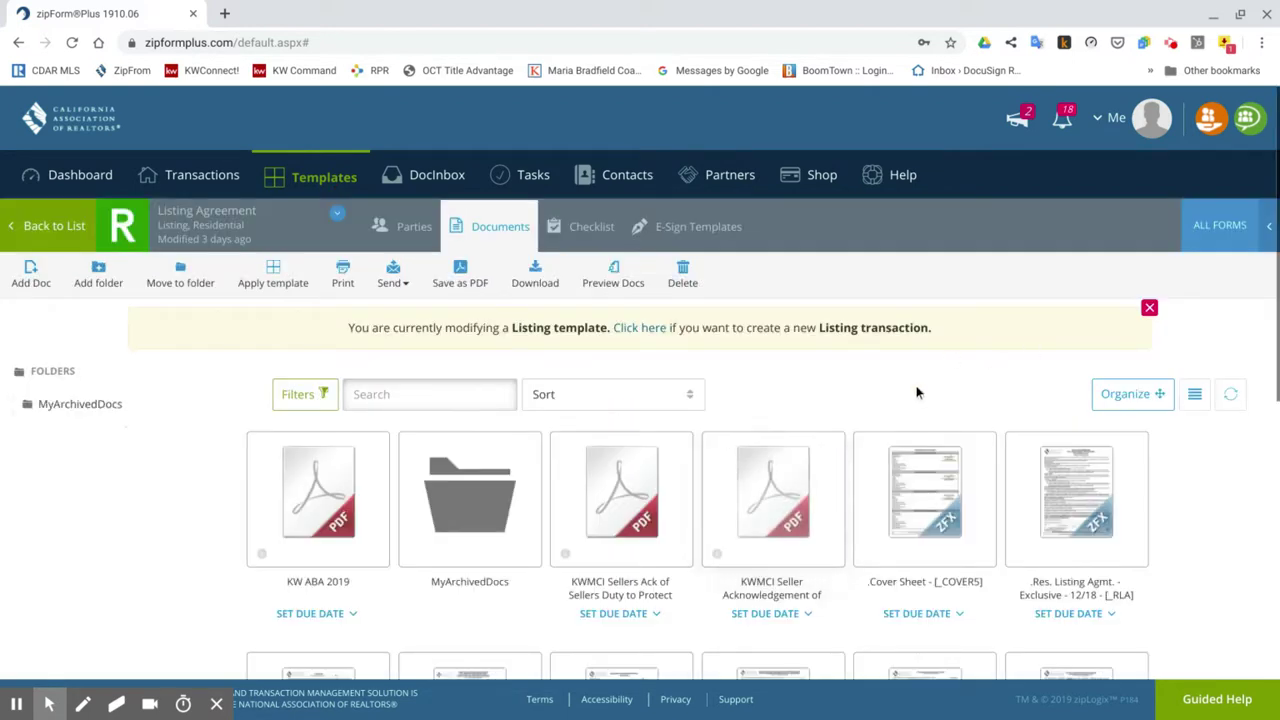
pyautogui.click(1268, 232)
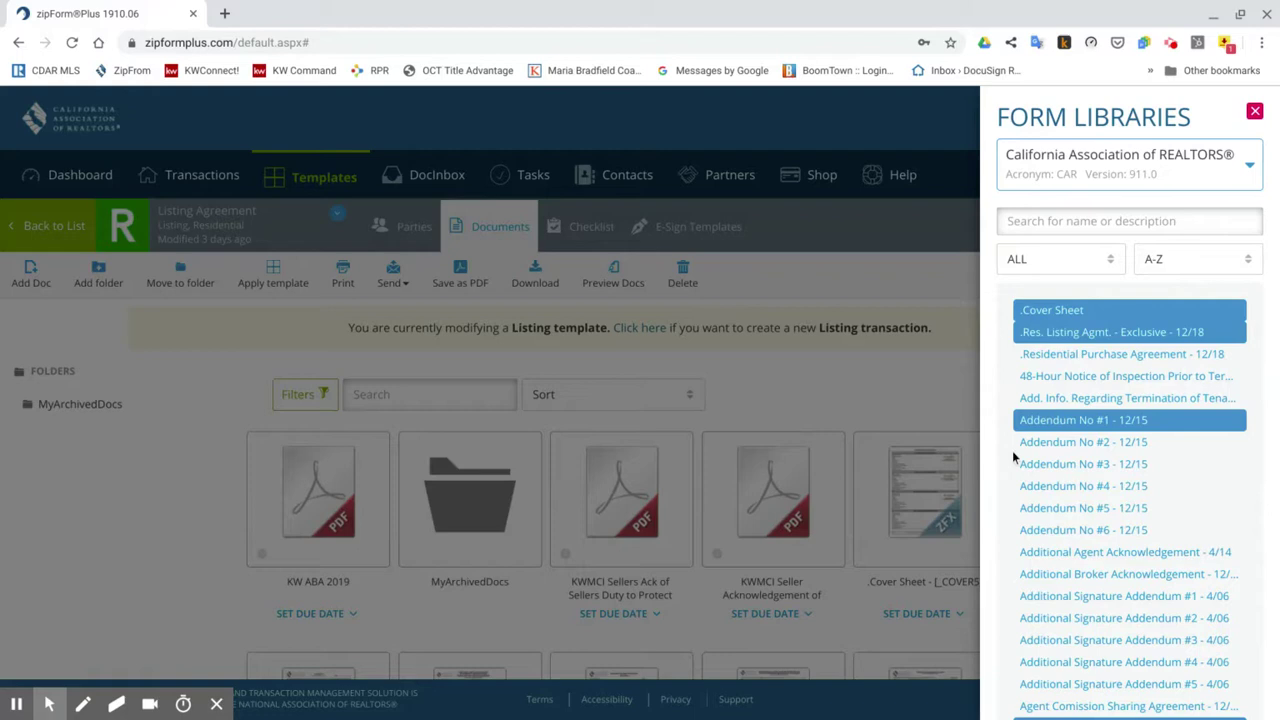
pyautogui.moveTo(1064, 428); pyautogui.dragTo(997, 422)
pyautogui.scroll(-2, 994, 425)
pyautogui.scroll(-3, 994, 425)
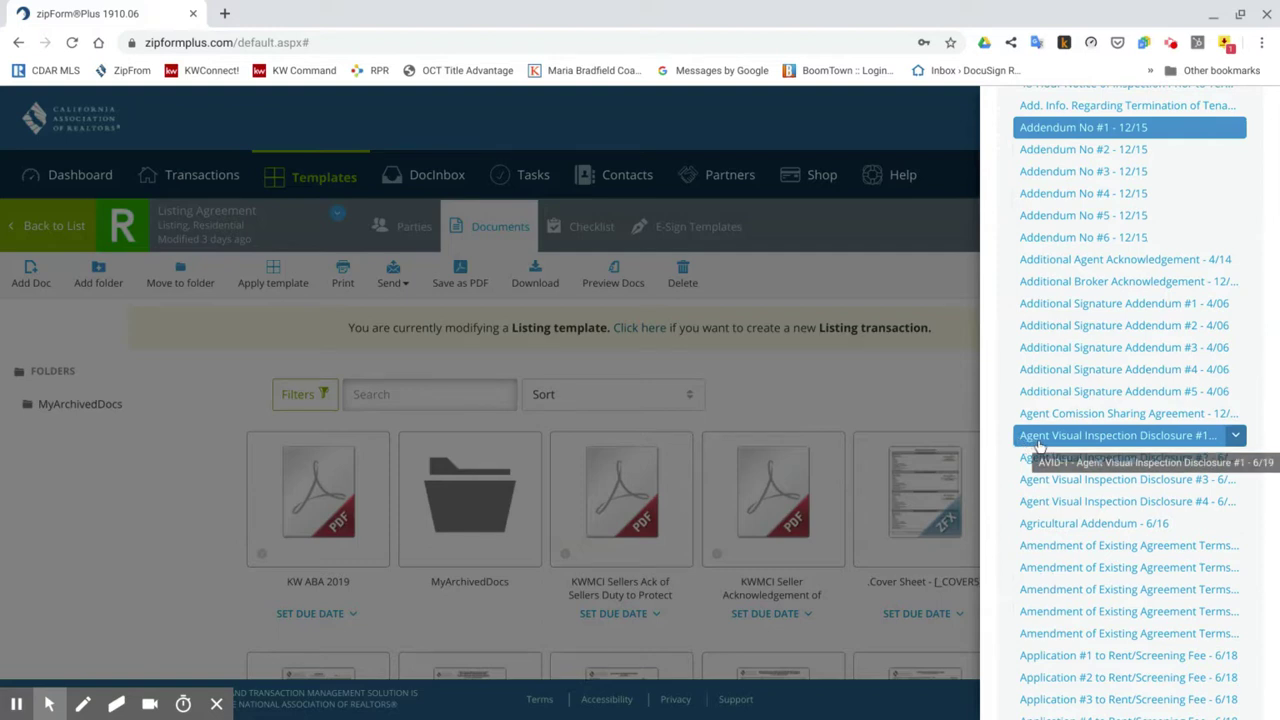
pyautogui.moveTo(1064, 446); pyautogui.dragTo(999, 453)
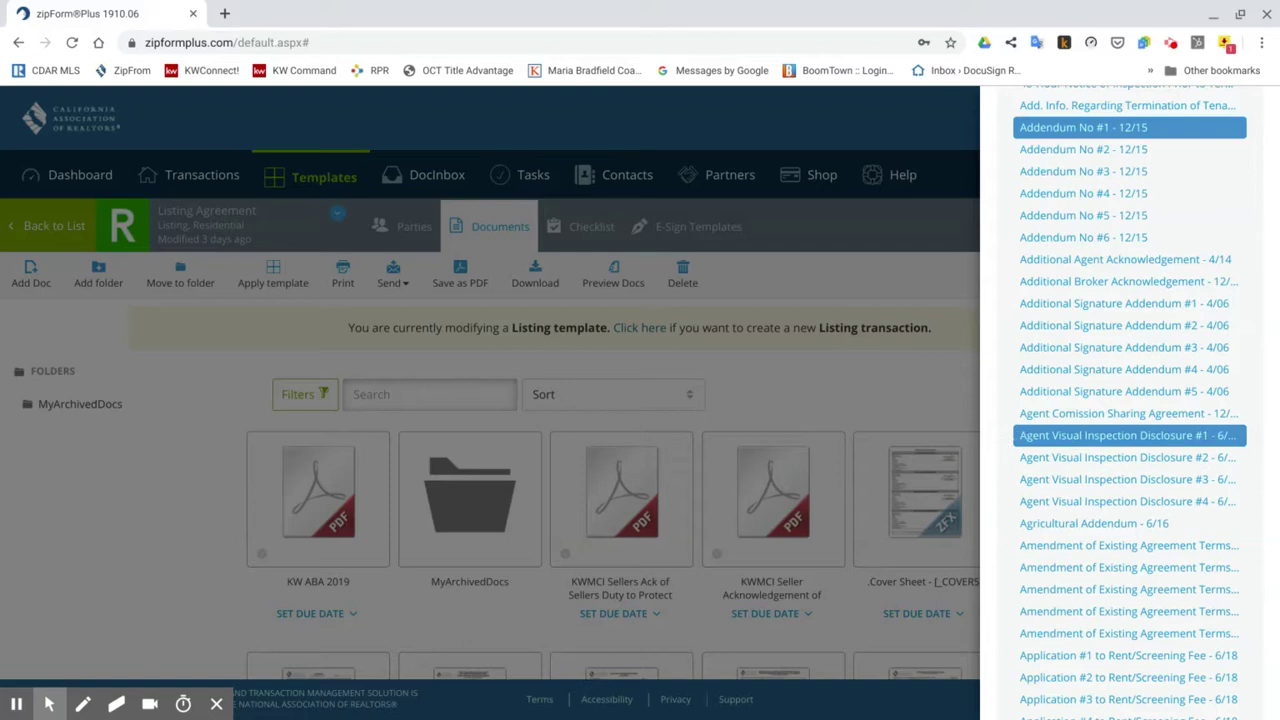
# Scroll through the C.A.R. form library to review which forms are already included.
pyautogui.scroll(-5, 1130, 400)
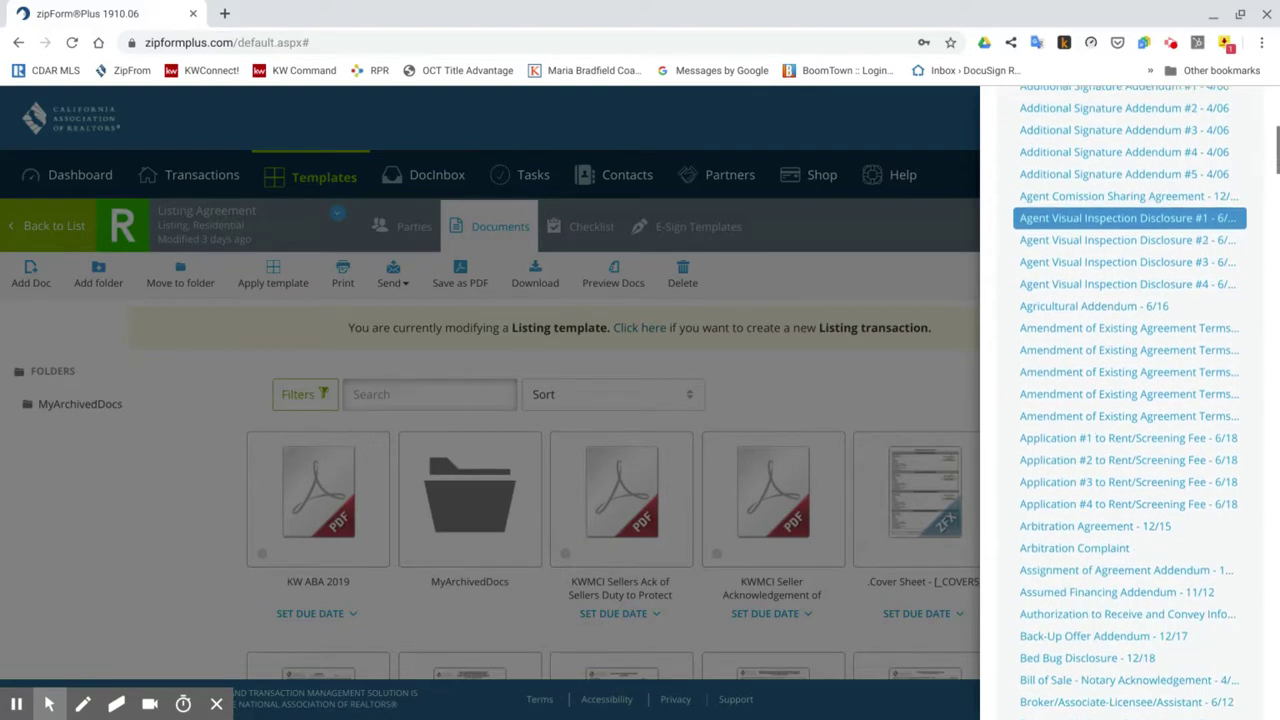
pyautogui.scroll(-10, 1130, 400)
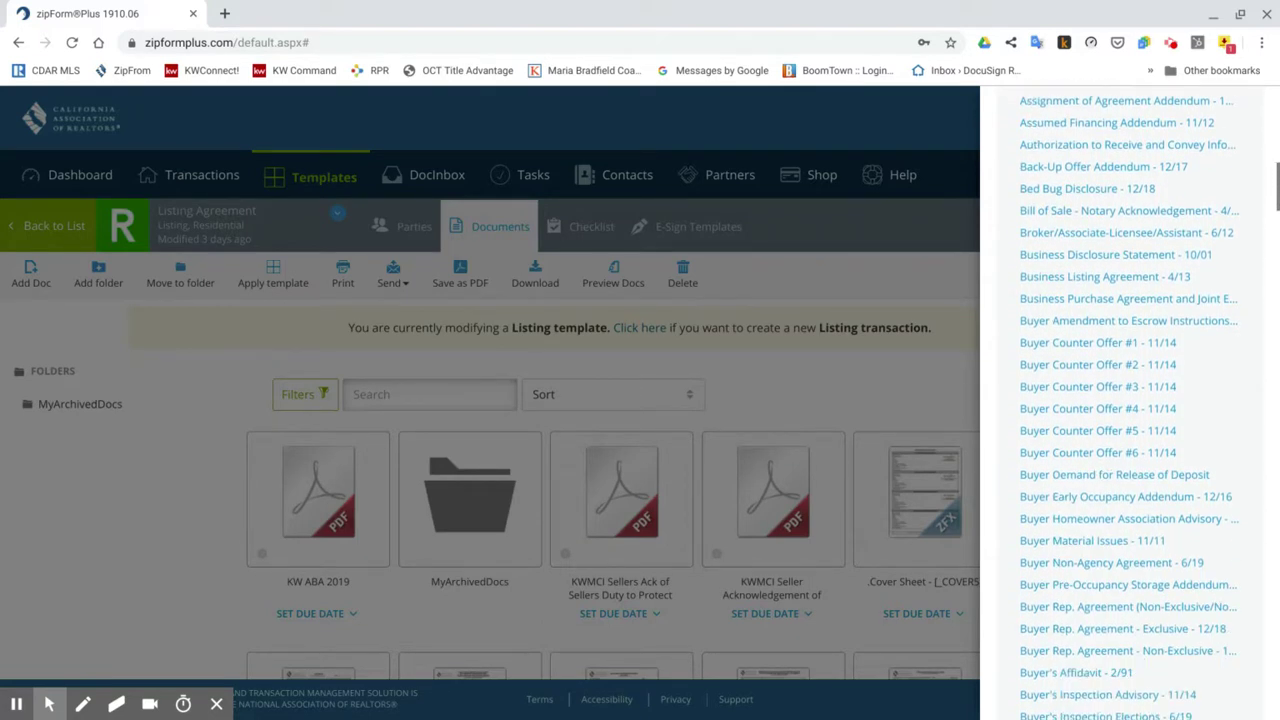
pyautogui.scroll(-15, 1130, 462)
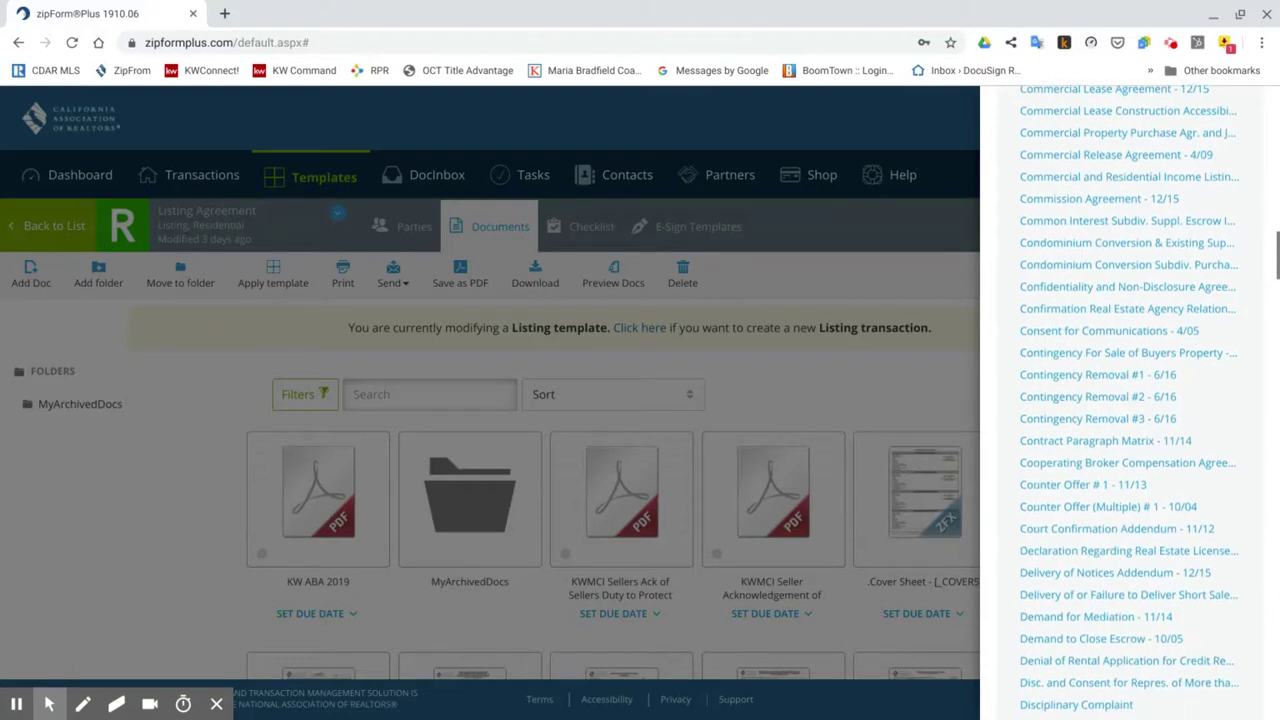
pyautogui.scroll(-1, 1130, 462)
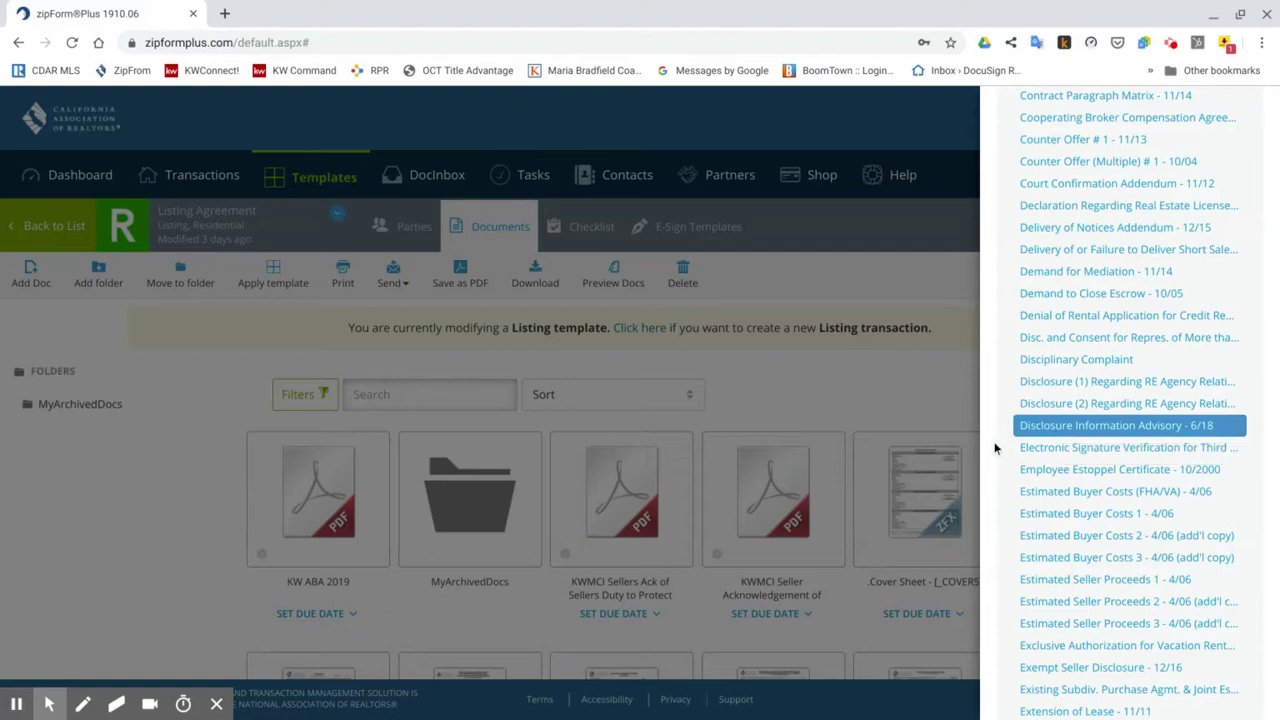
pyautogui.scroll(-1, 996, 449)
pyautogui.scroll(-3, 996, 449)
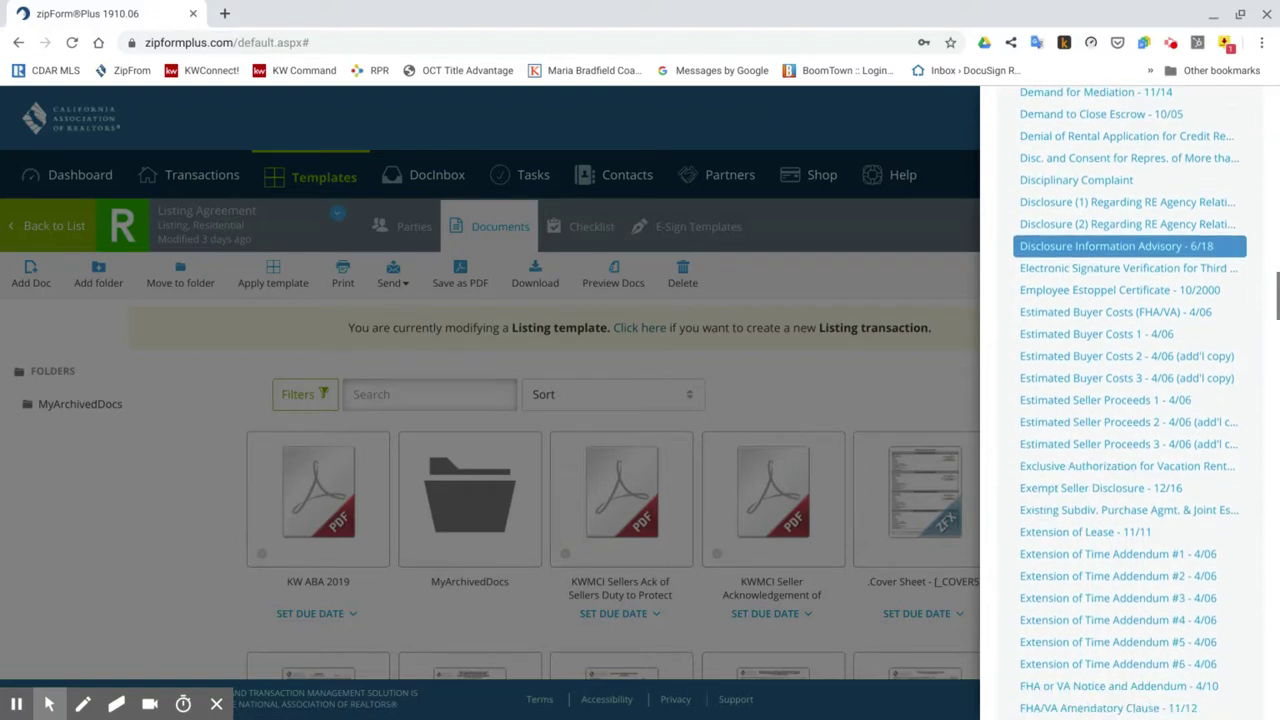
pyautogui.scroll(-5, 1128, 400)
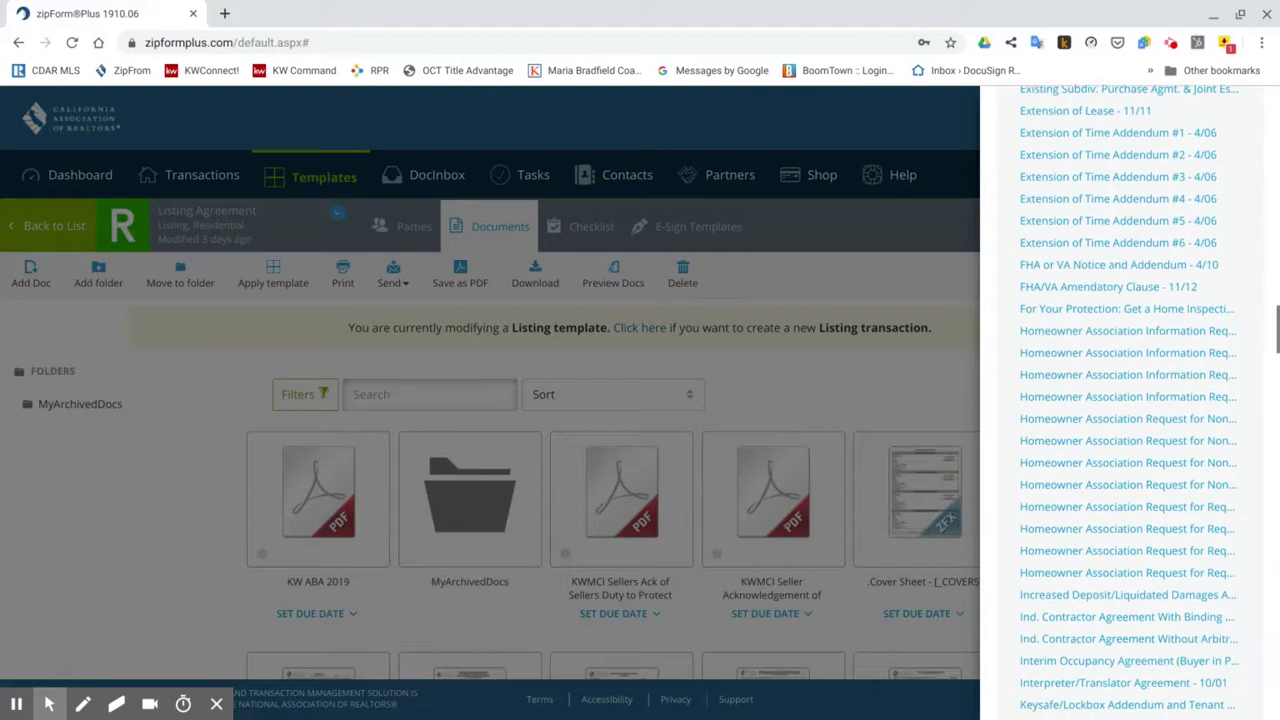
pyautogui.scroll(-3, 1128, 400)
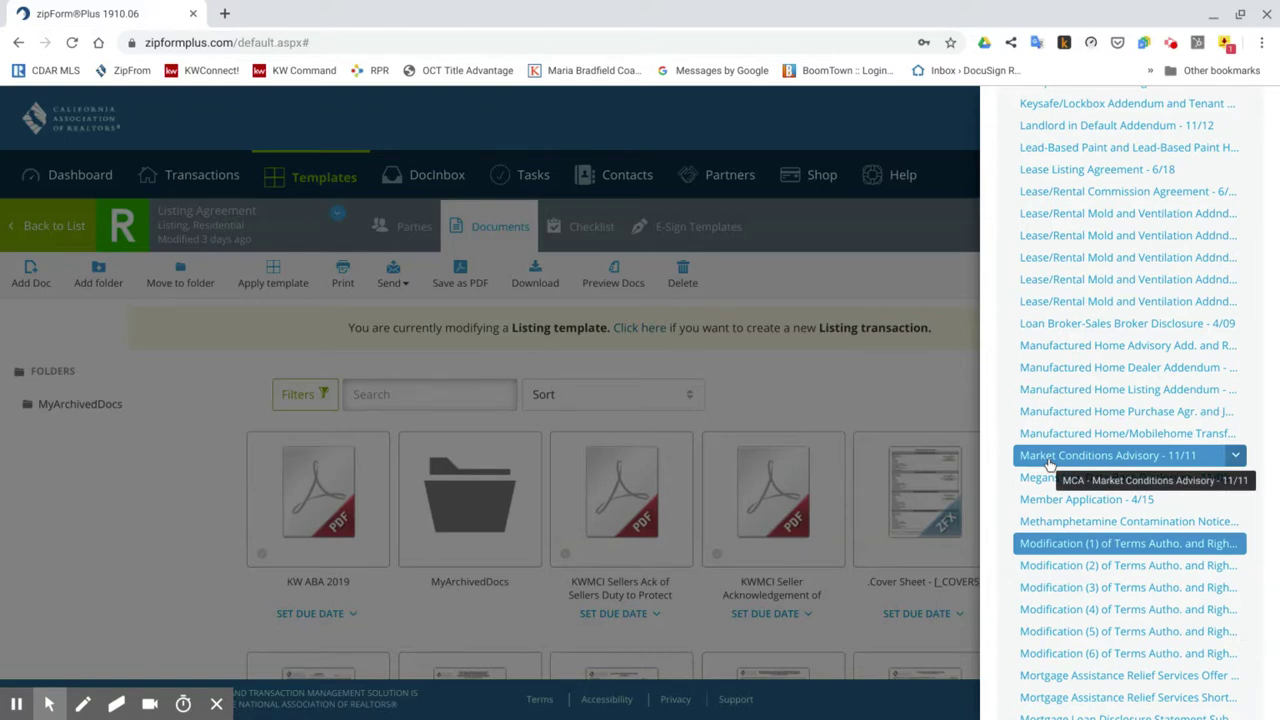
pyautogui.scroll(-2, 990, 467)
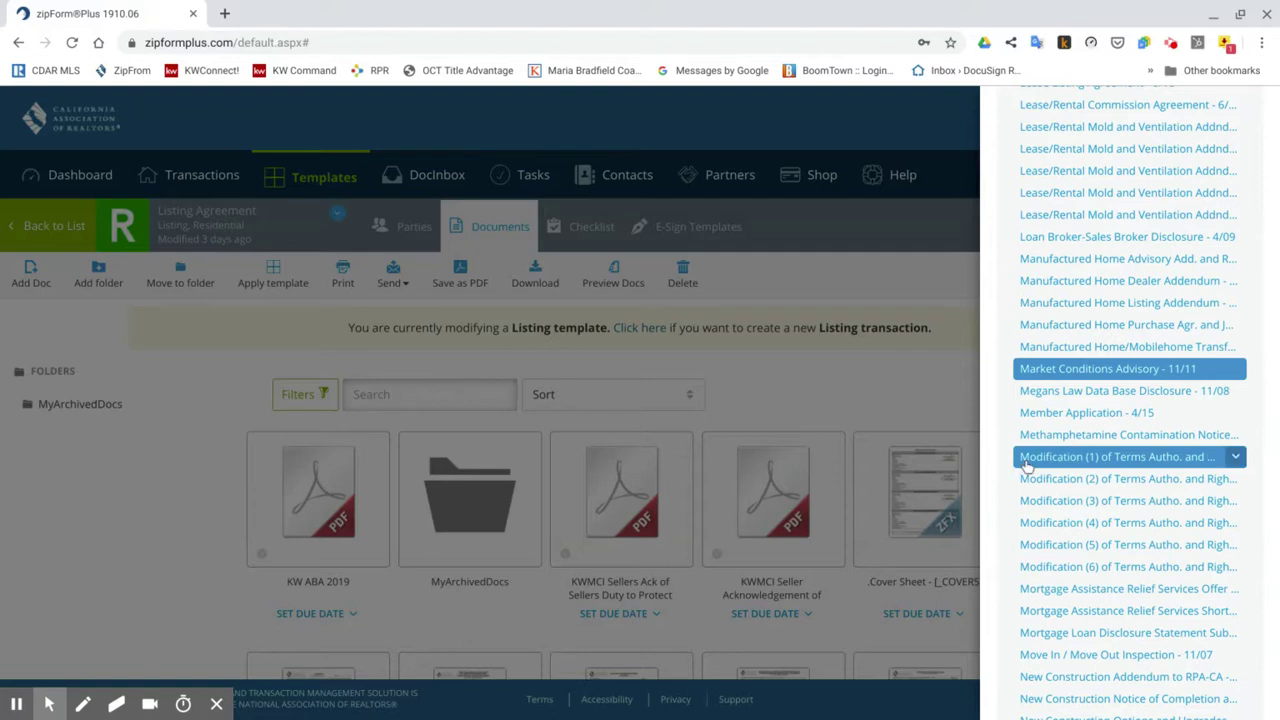
pyautogui.scroll(-9, 995, 465)
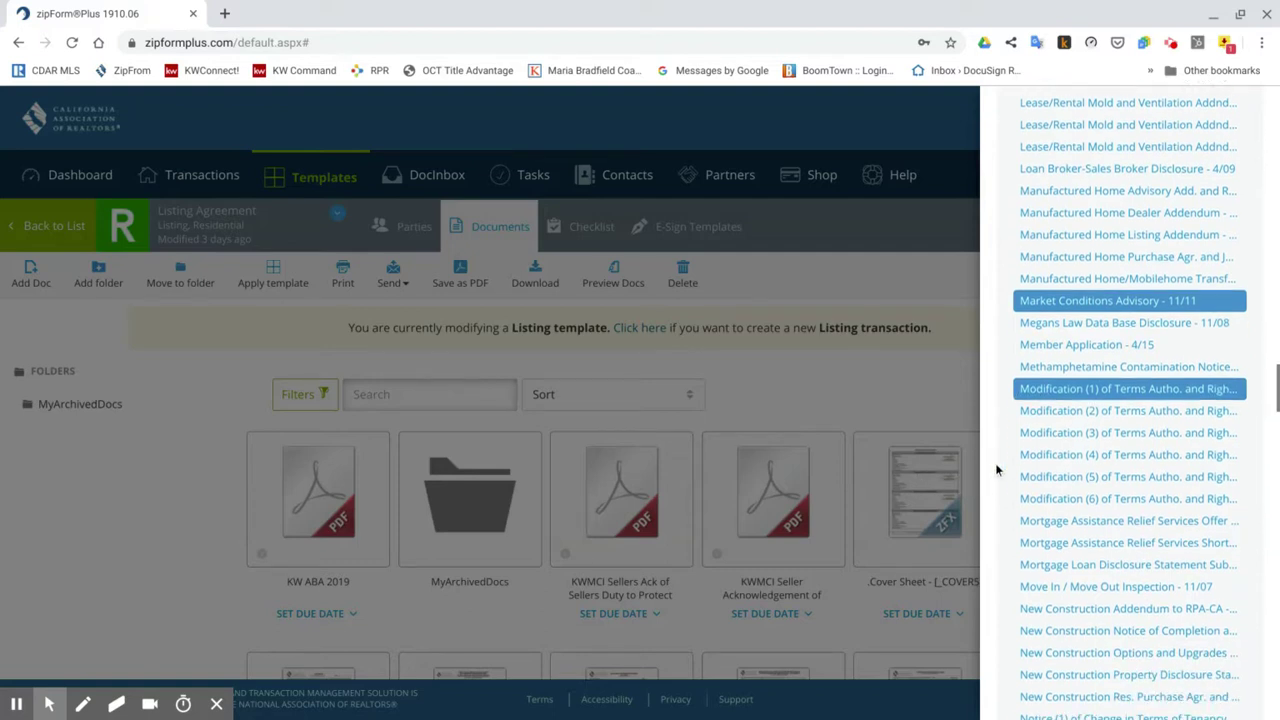
pyautogui.scroll(-12, 1128, 652)
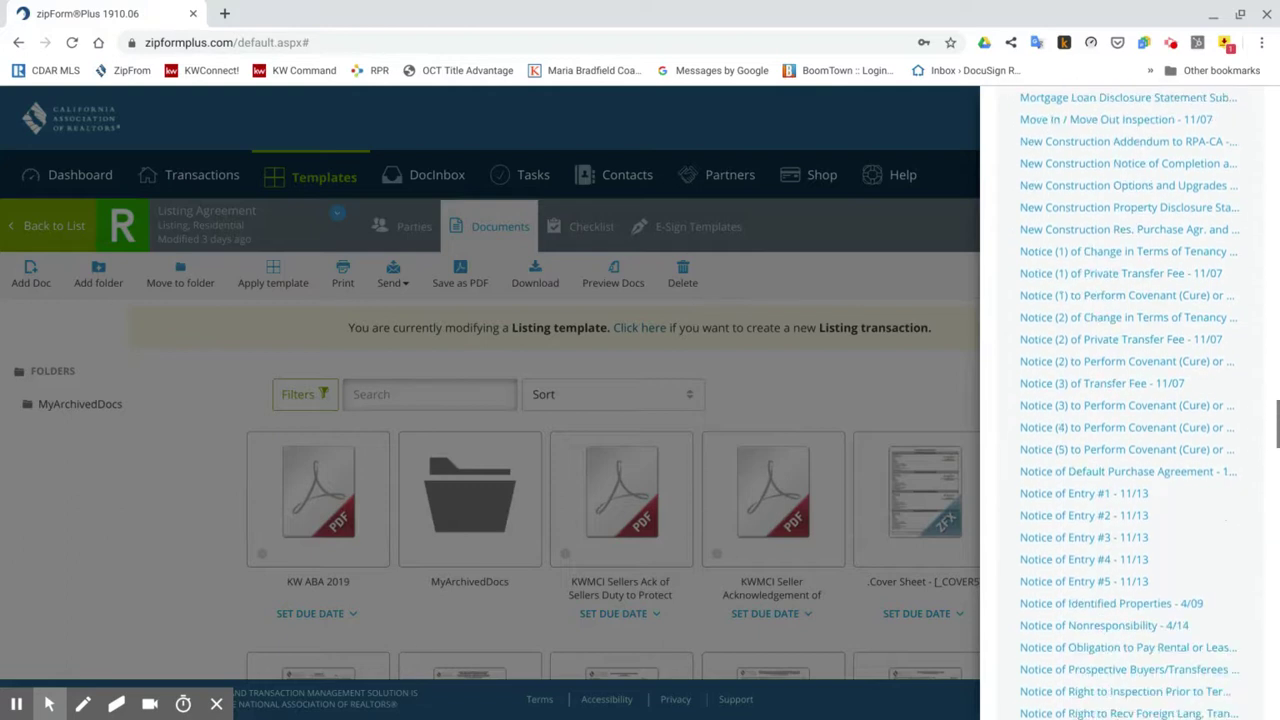
pyautogui.scroll(-5, 1128, 652)
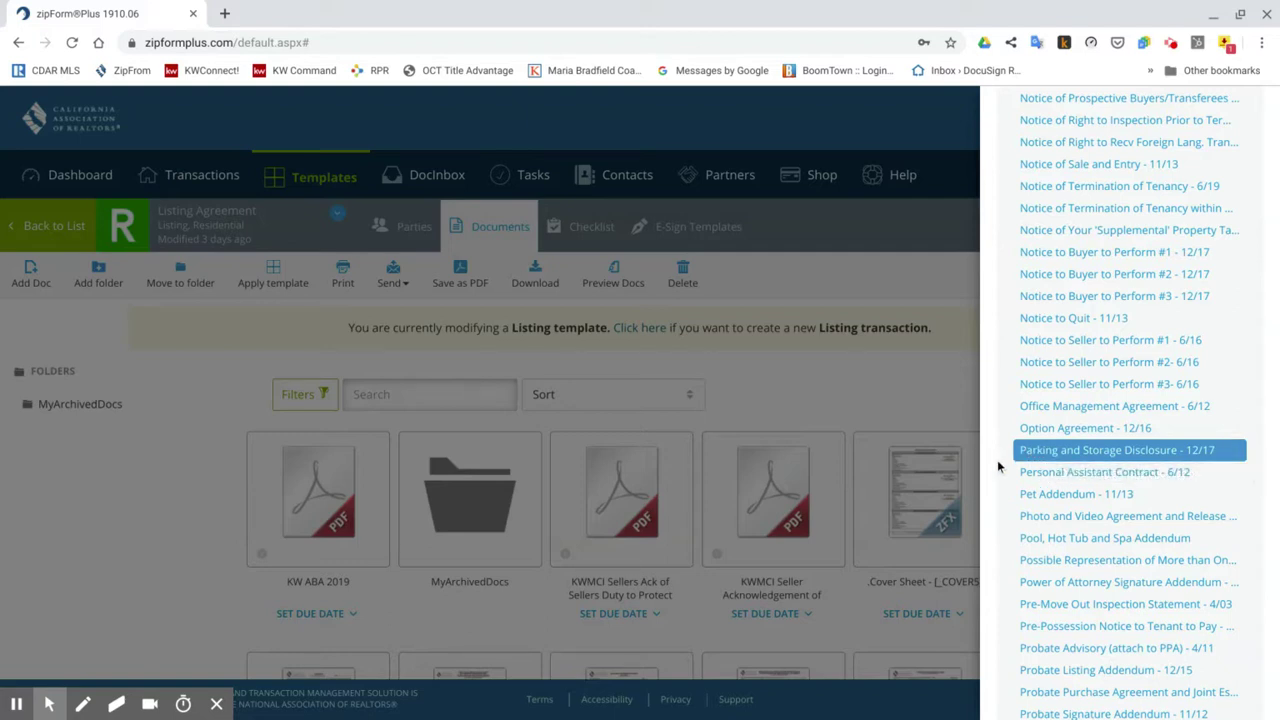
pyautogui.scroll(-3, 997, 466)
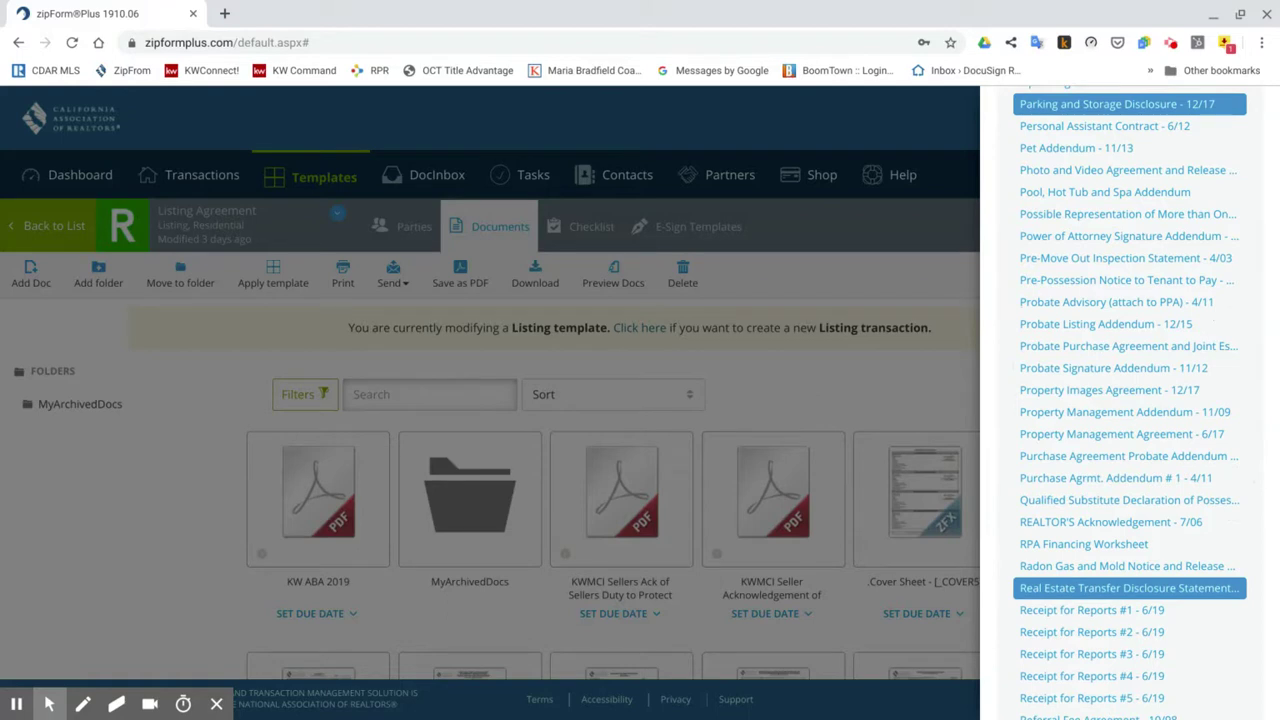
pyautogui.scroll(-2, 1015, 476)
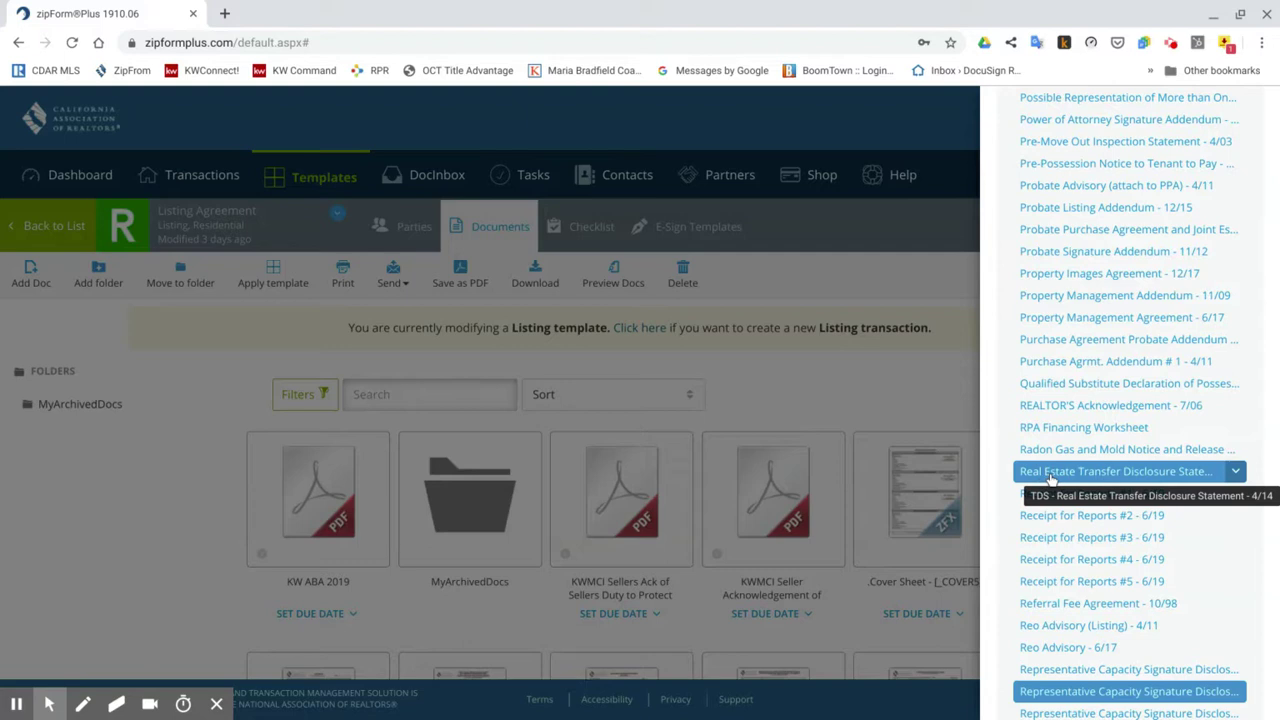
pyautogui.click(1082, 476)
pyautogui.scroll(-1, 992, 472)
pyautogui.scroll(-2, 992, 472)
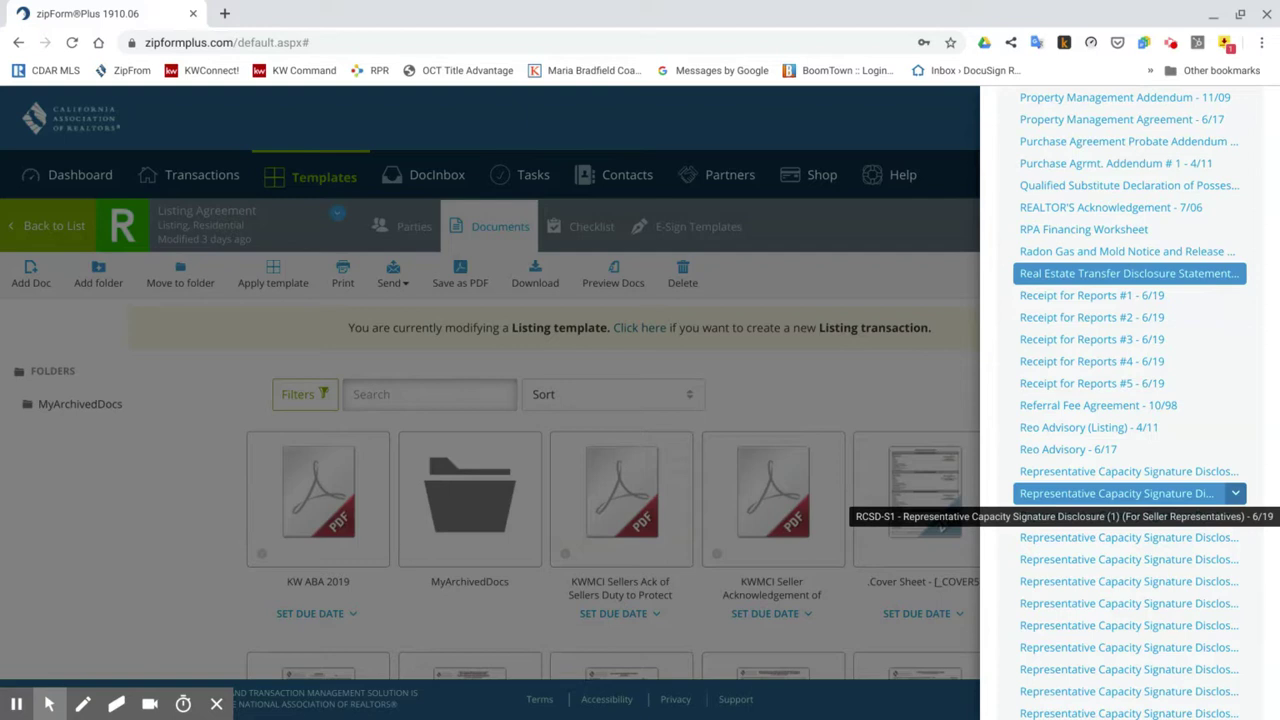
pyautogui.scroll(-2, 997, 495)
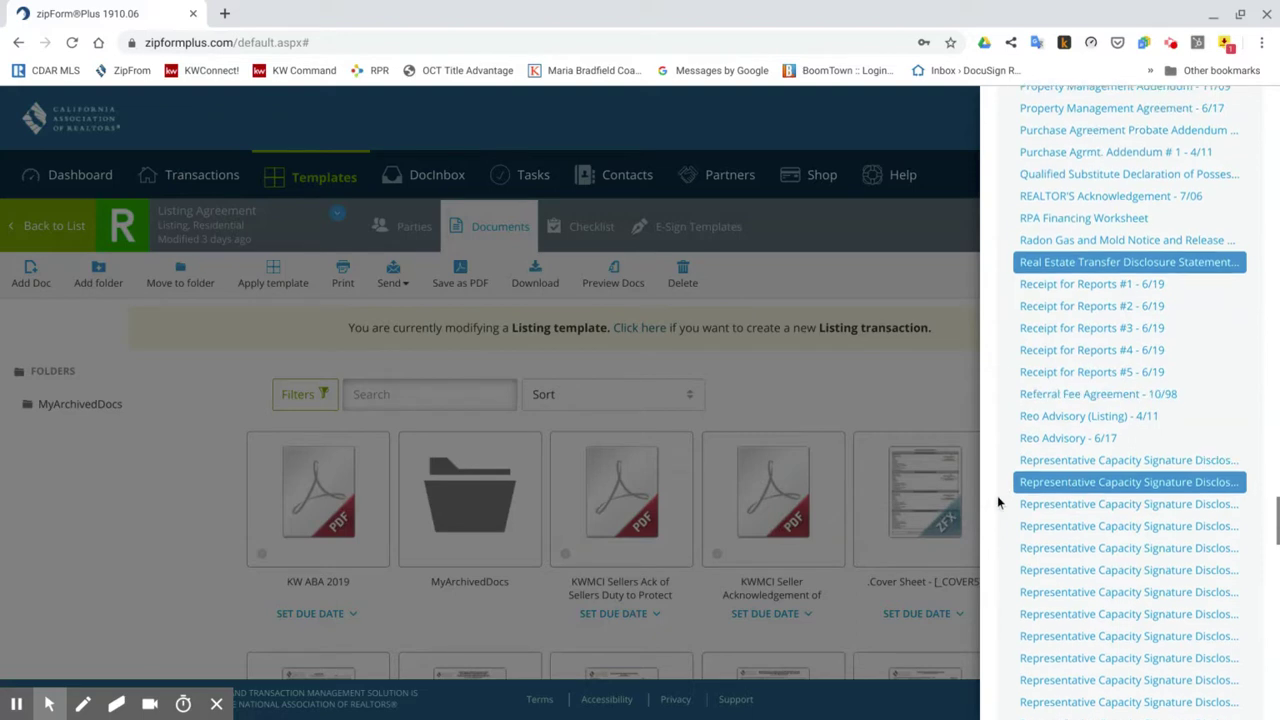
pyautogui.scroll(-6, 997, 495)
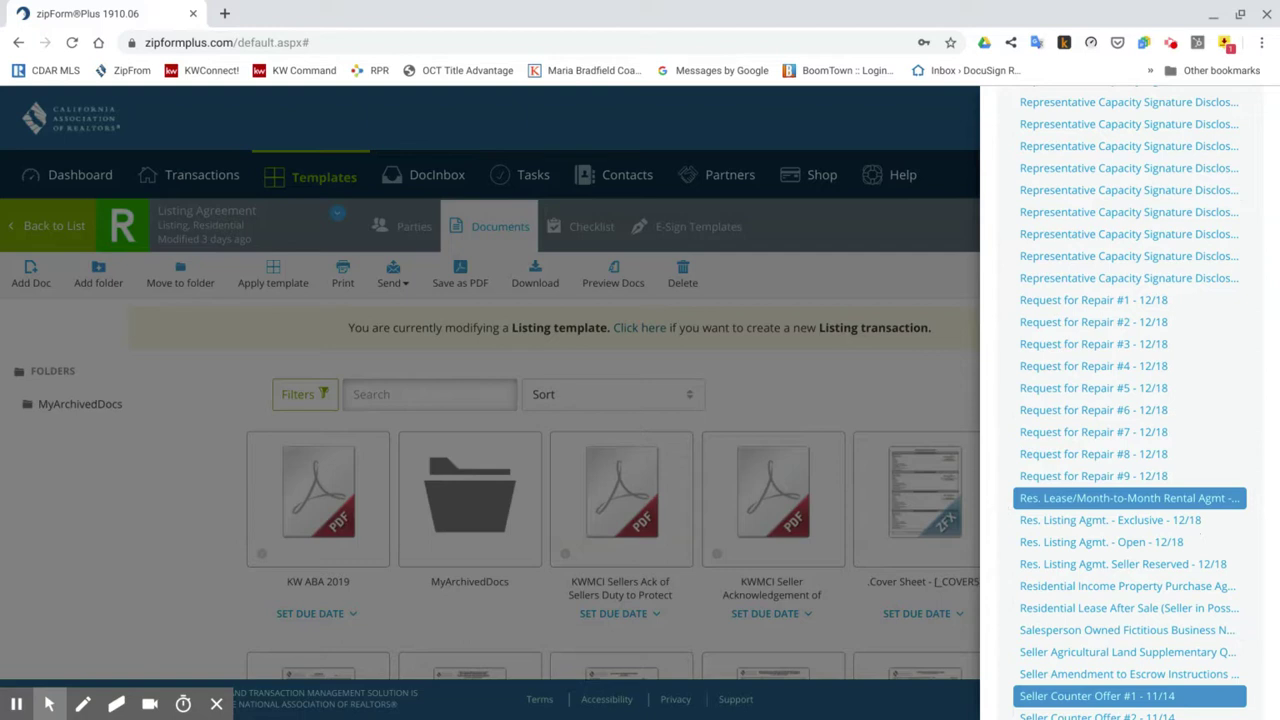
pyautogui.scroll(-3, 1130, 400)
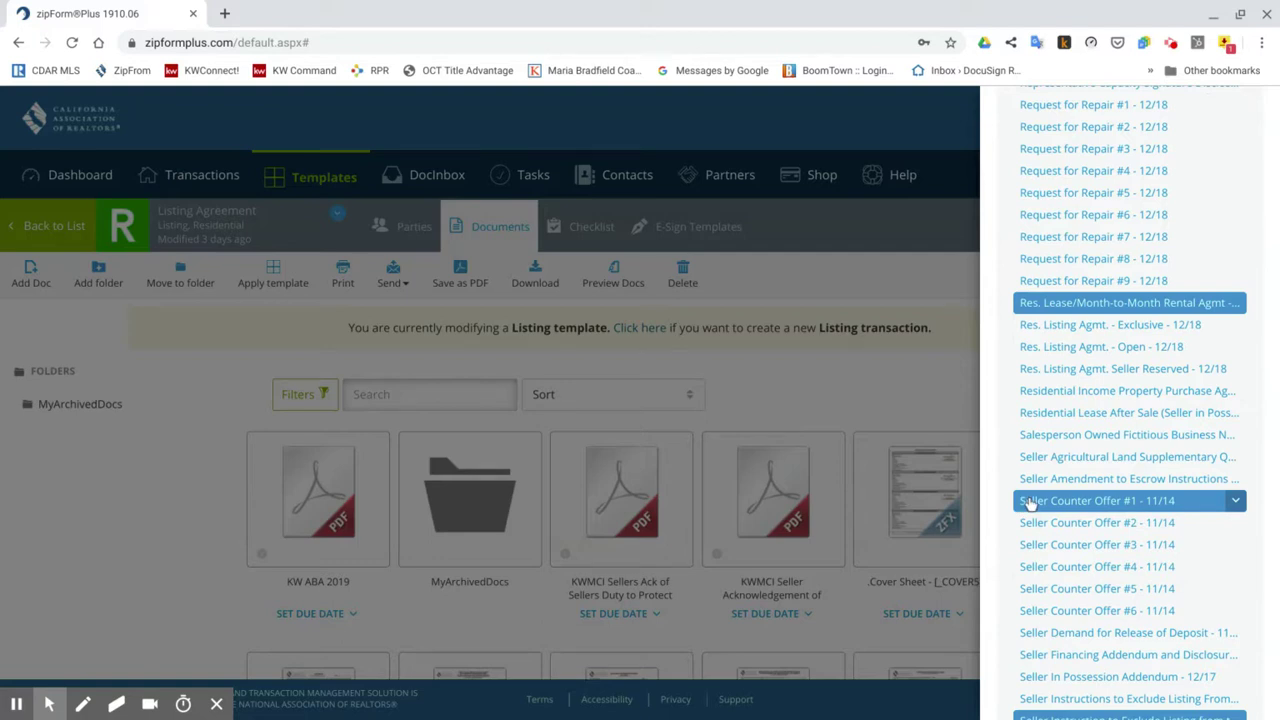
pyautogui.scroll(-2, 1000, 510)
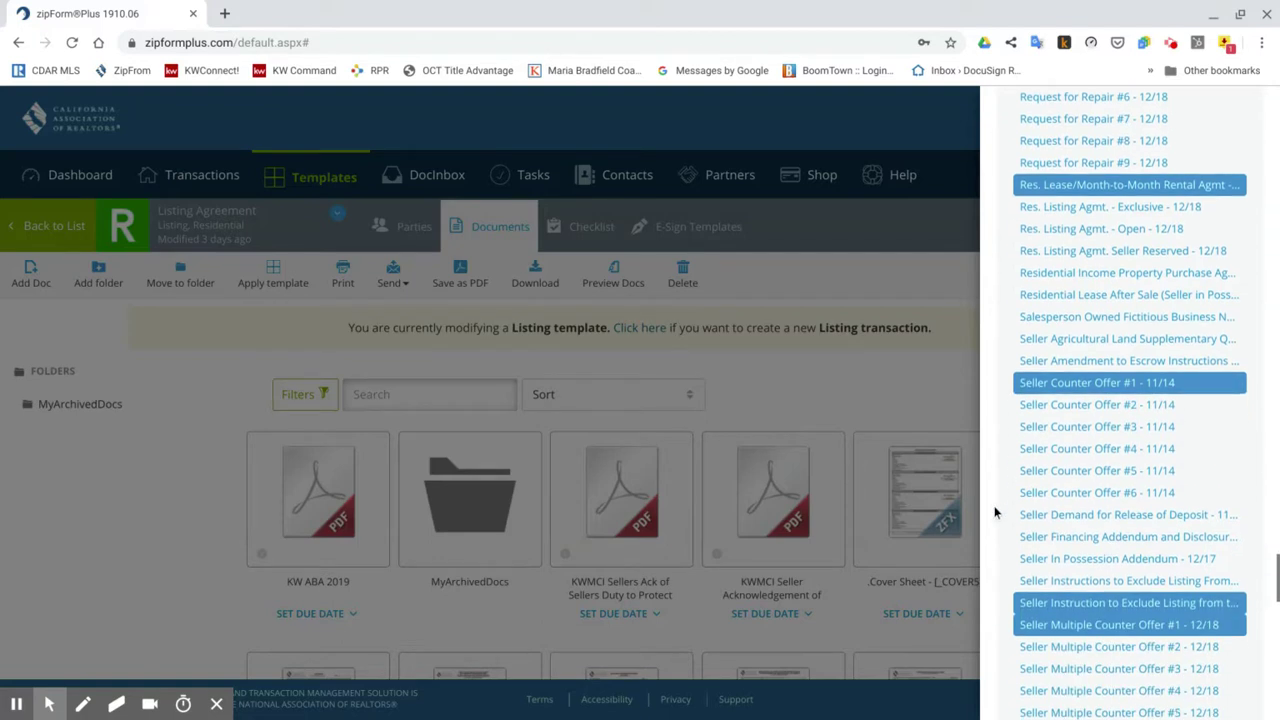
pyautogui.scroll(-1, 995, 512)
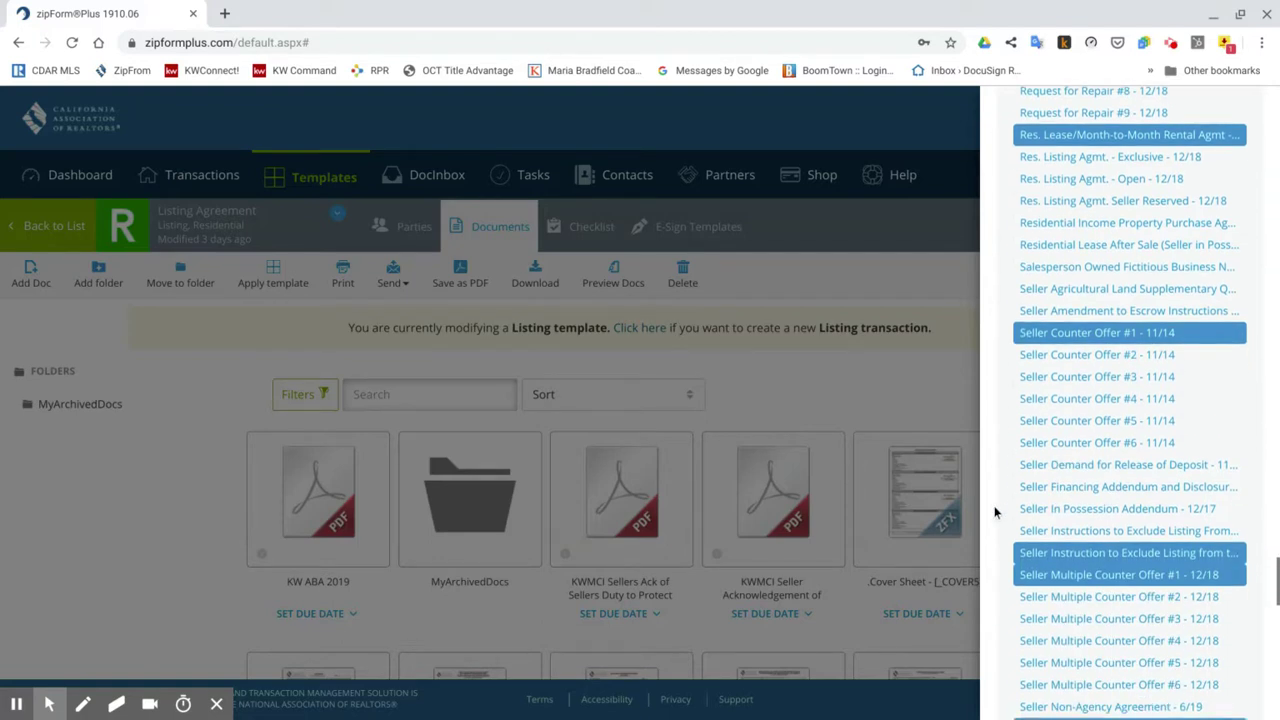
pyautogui.click(1043, 578)
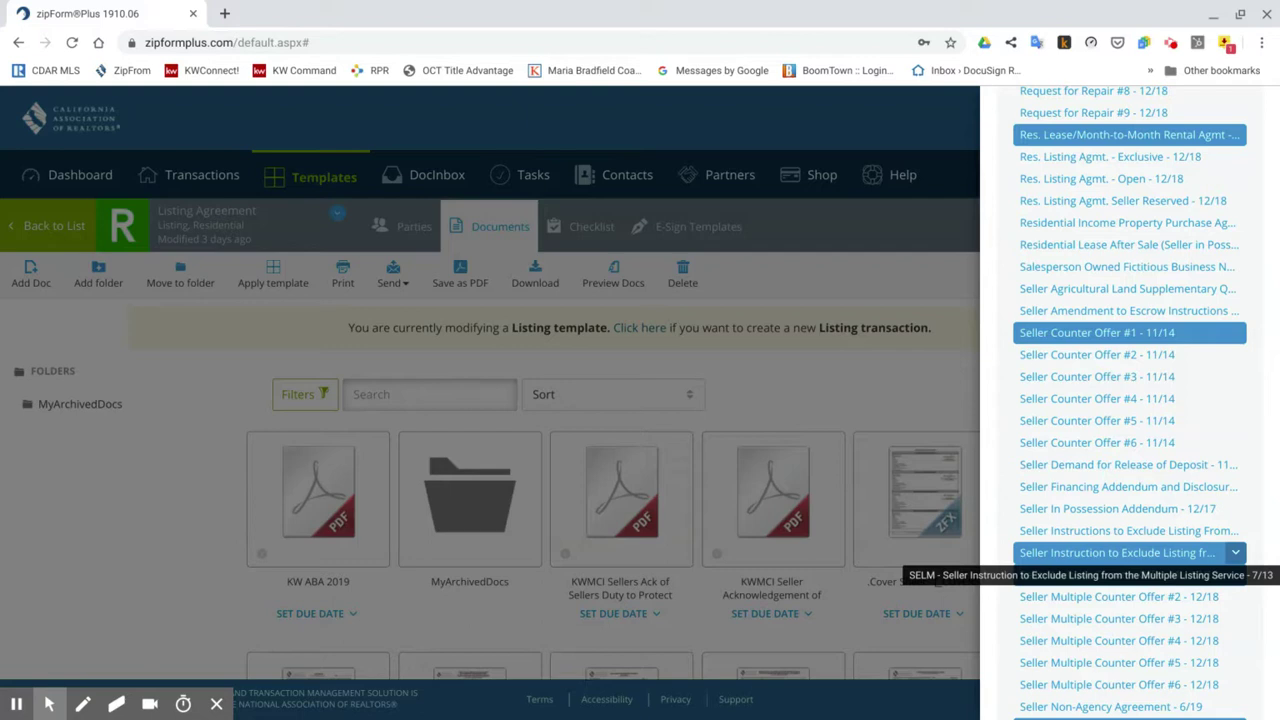
pyautogui.click(1040, 574)
# Drag the selected forms, through Trust Advisory - 6/19, into Documents and close the library.
pyautogui.scroll(-3, 991, 561)
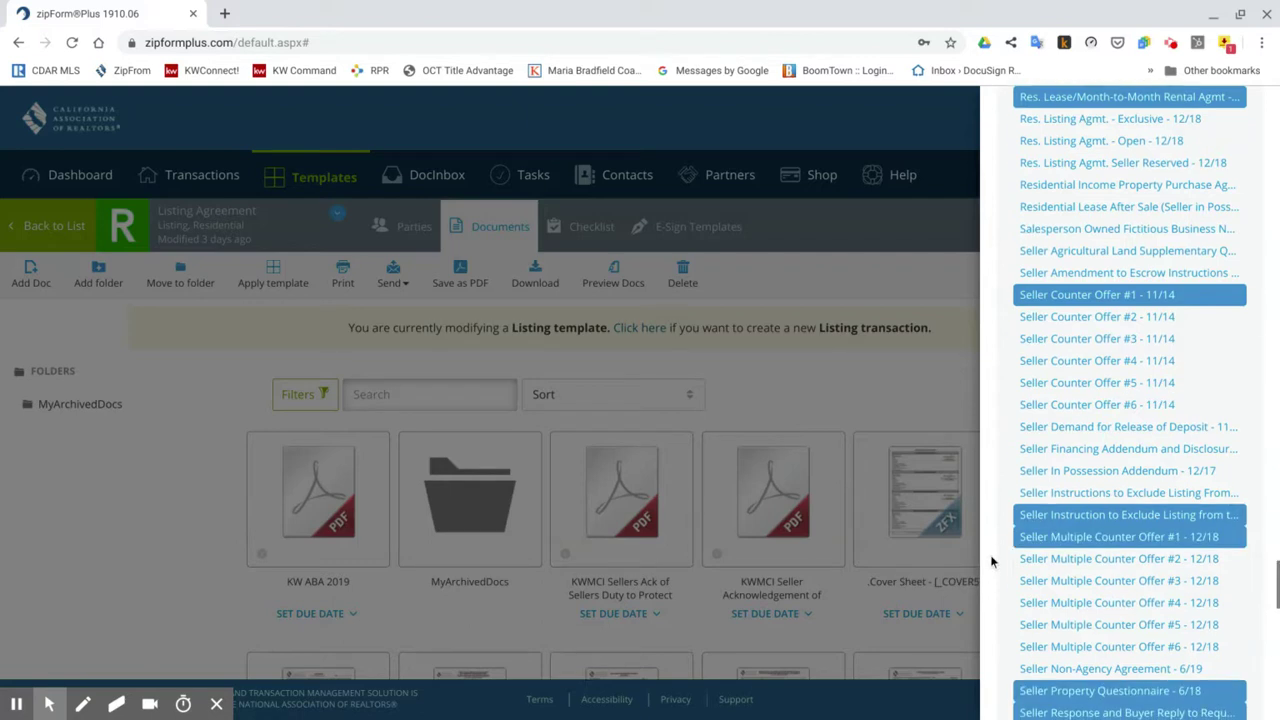
pyautogui.scroll(-2, 990, 554)
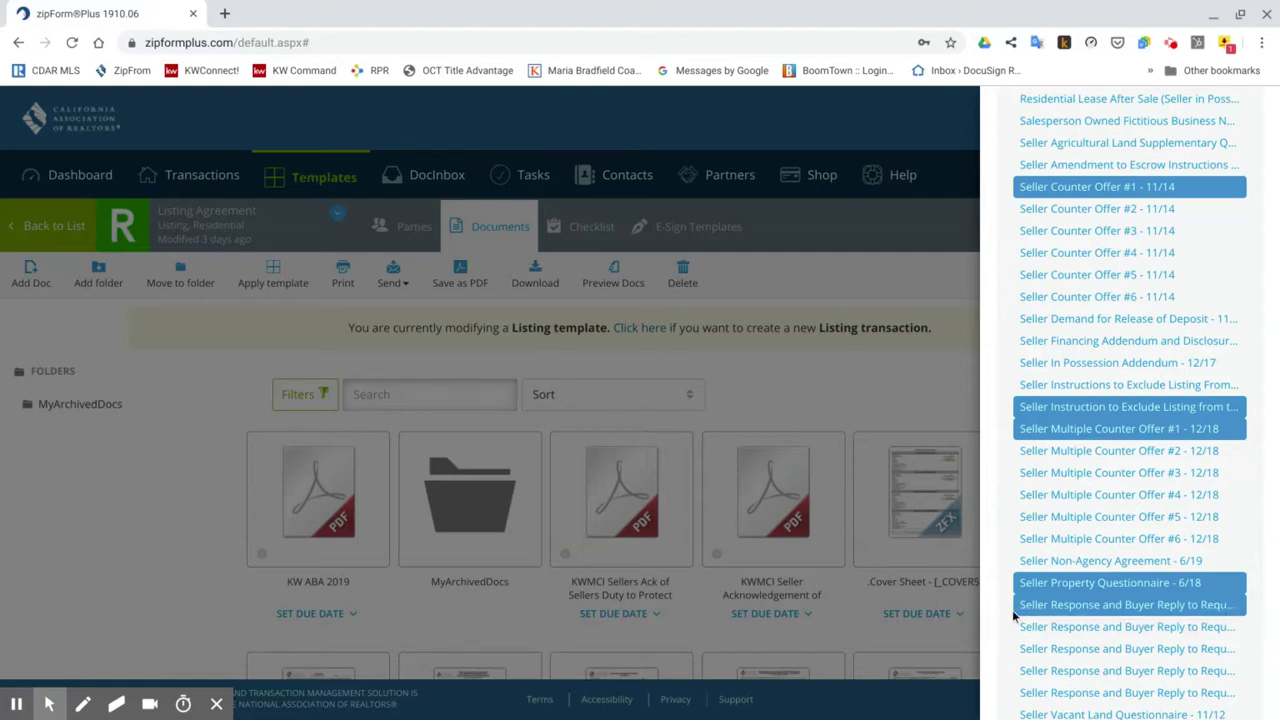
pyautogui.scroll(-5, 1003, 608)
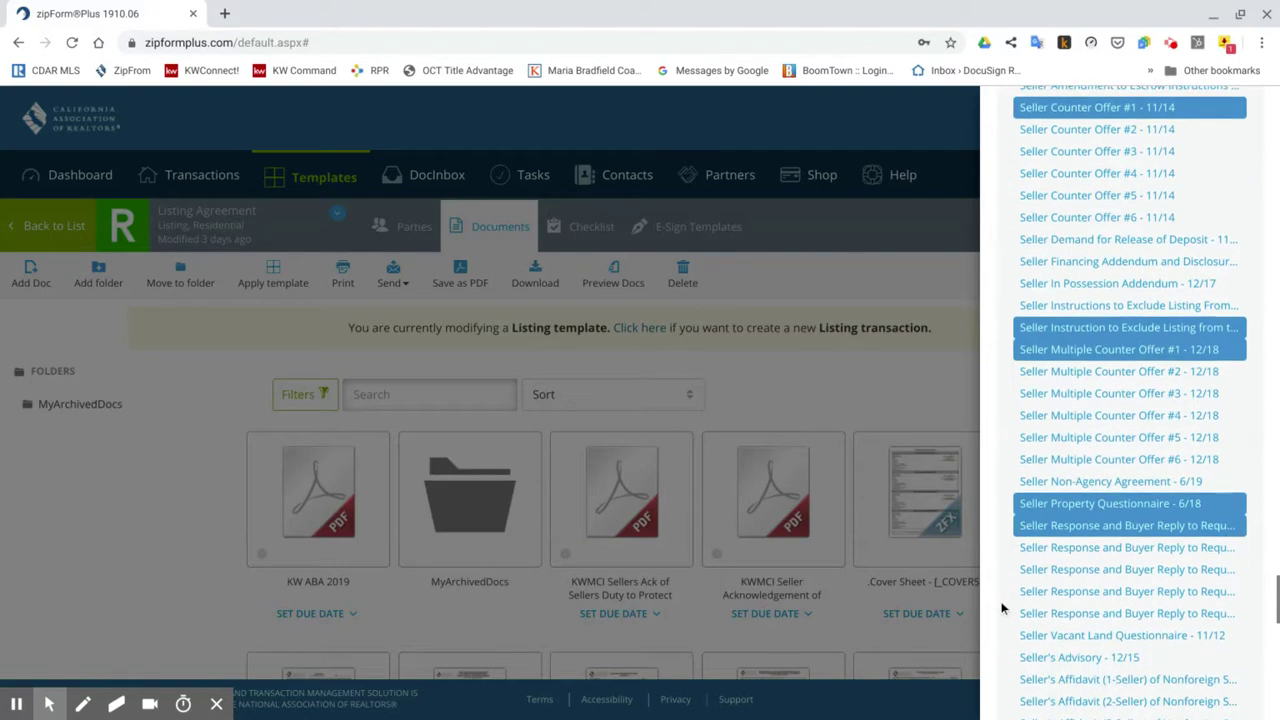
pyautogui.scroll(-7, 1130, 400)
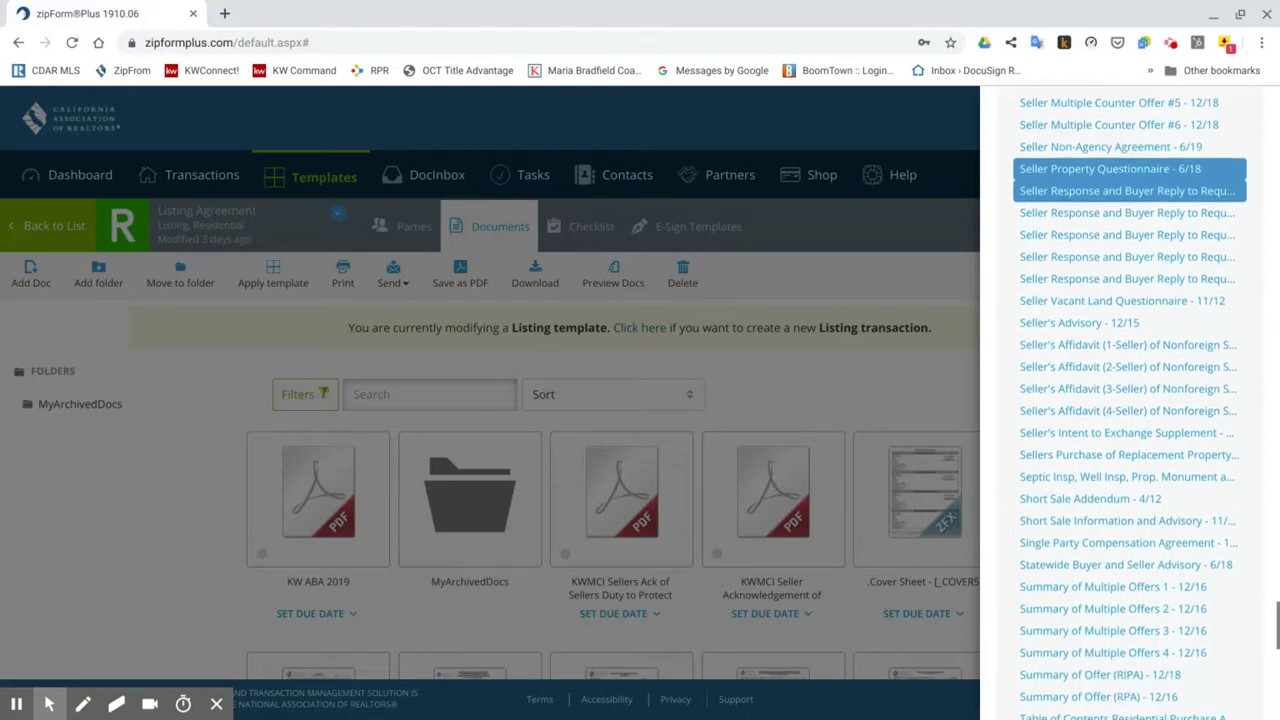
pyautogui.scroll(-5, 1130, 400)
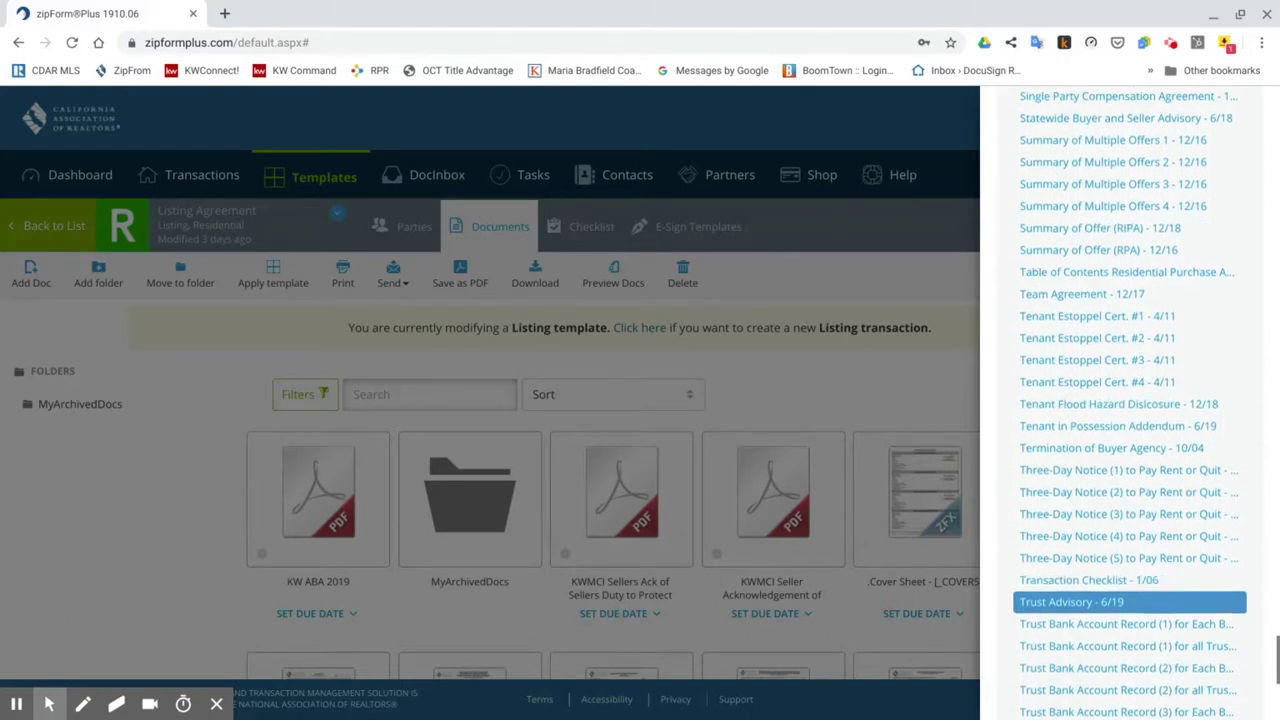
pyautogui.moveTo(1058, 512); pyautogui.dragTo(997, 520)
pyautogui.scroll(-6, 997, 522)
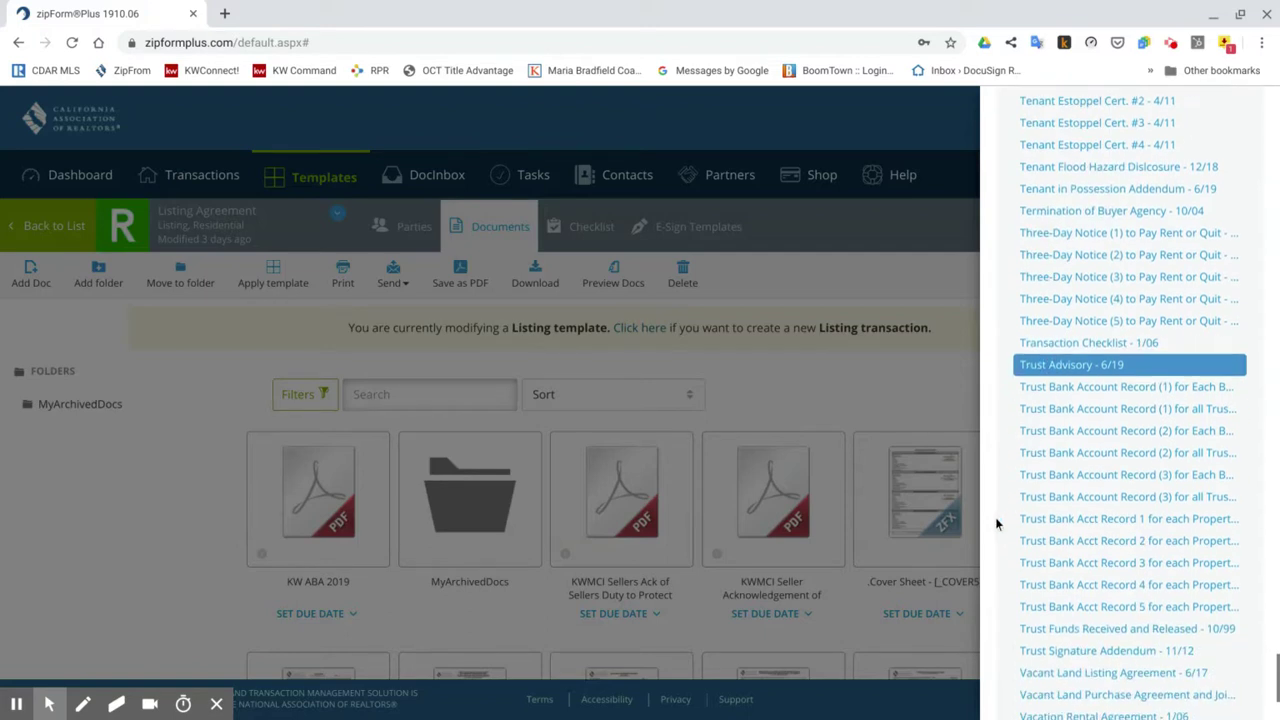
pyautogui.scroll(15, 996, 523)
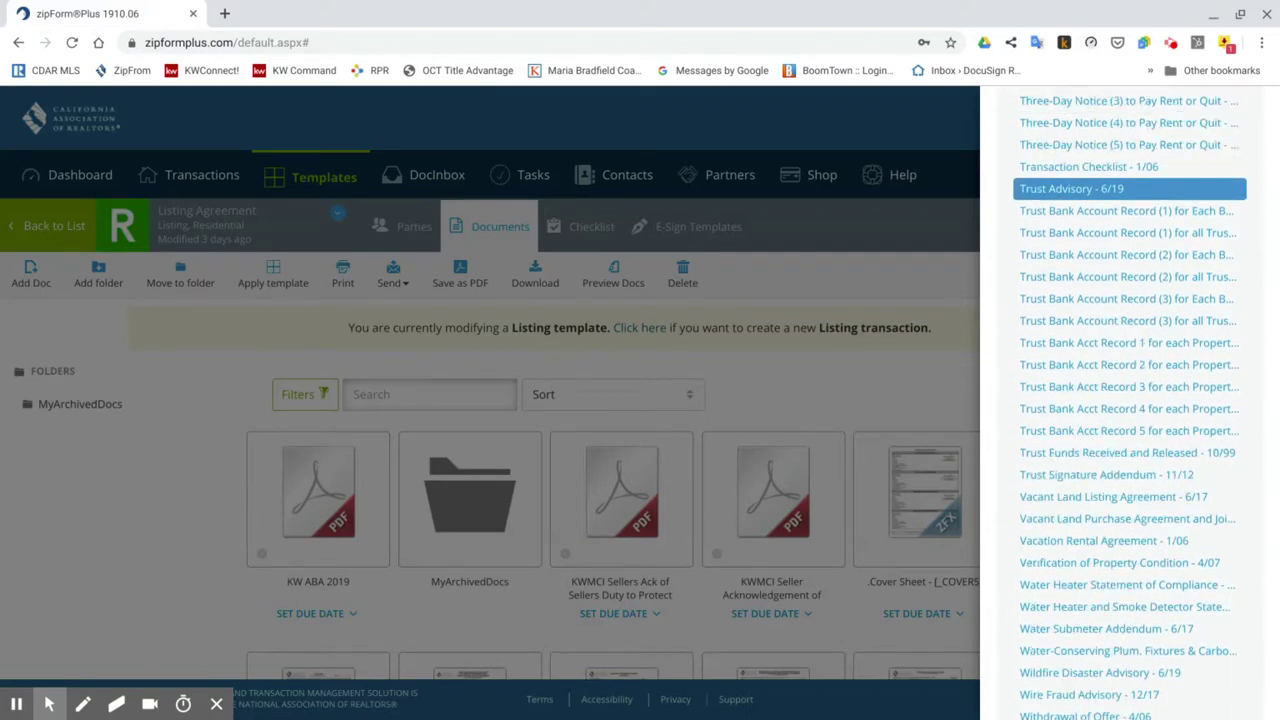
pyautogui.scroll(20, 997, 522)
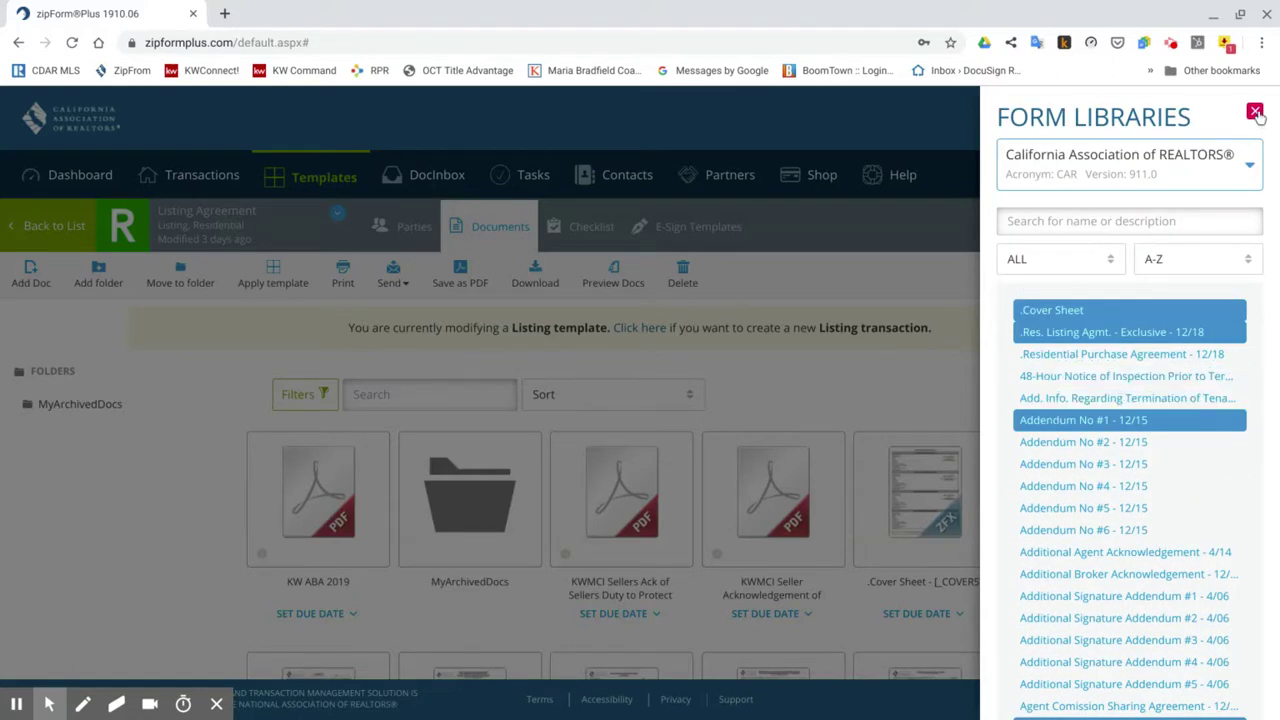
pyautogui.click(1256, 112)
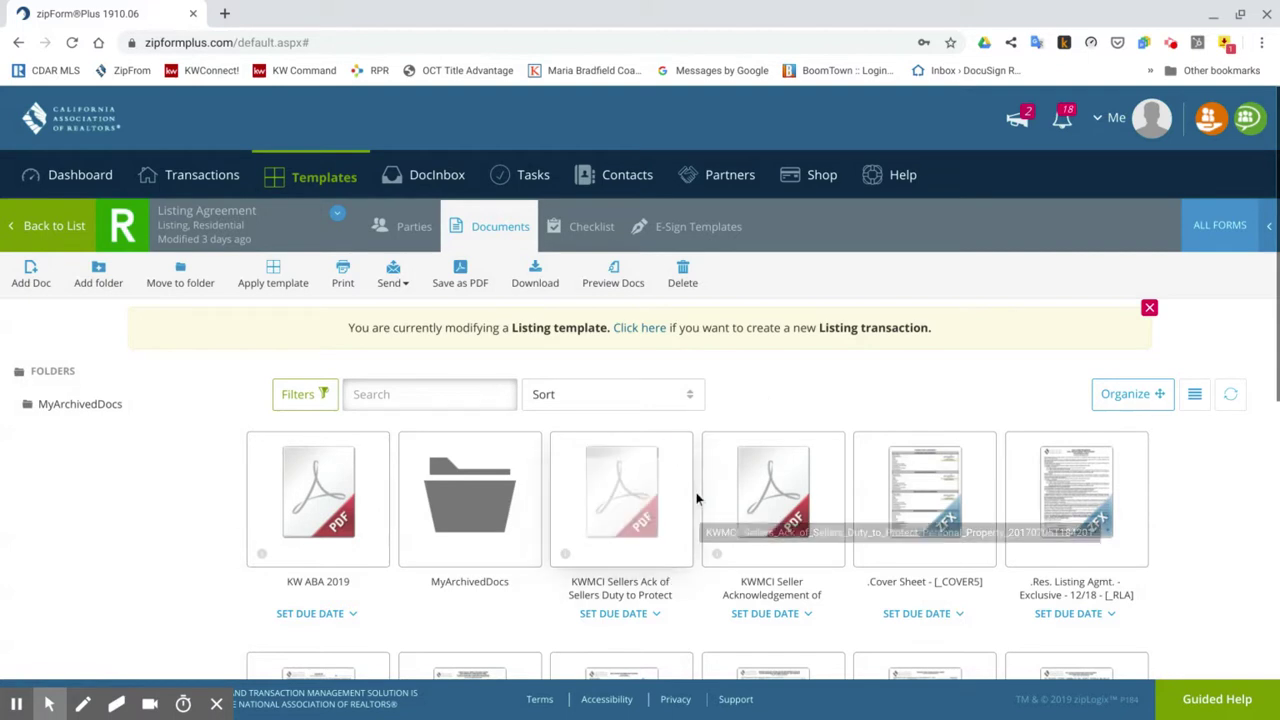
# Review the template's Documents grid, then open the .Cover Sheet form.
pyautogui.scroll(-3, 695, 500)
pyautogui.scroll(-5, 697, 498)
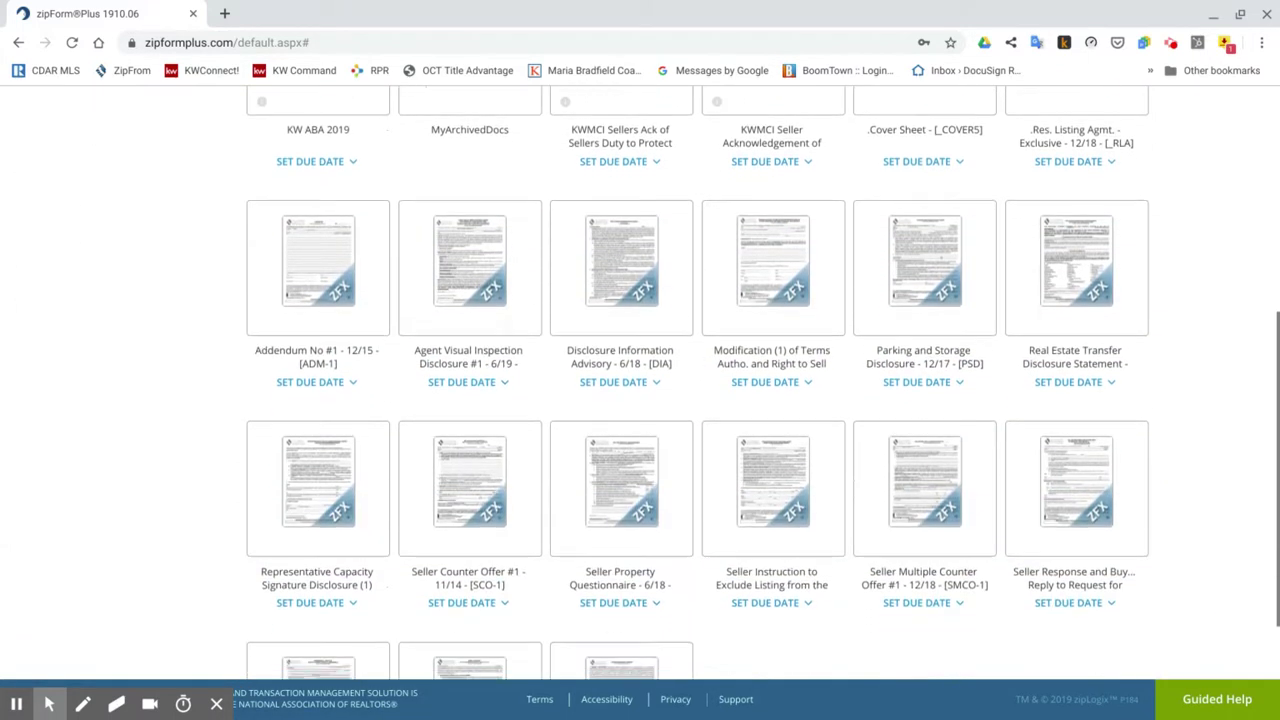
pyautogui.scroll(8, 640, 382)
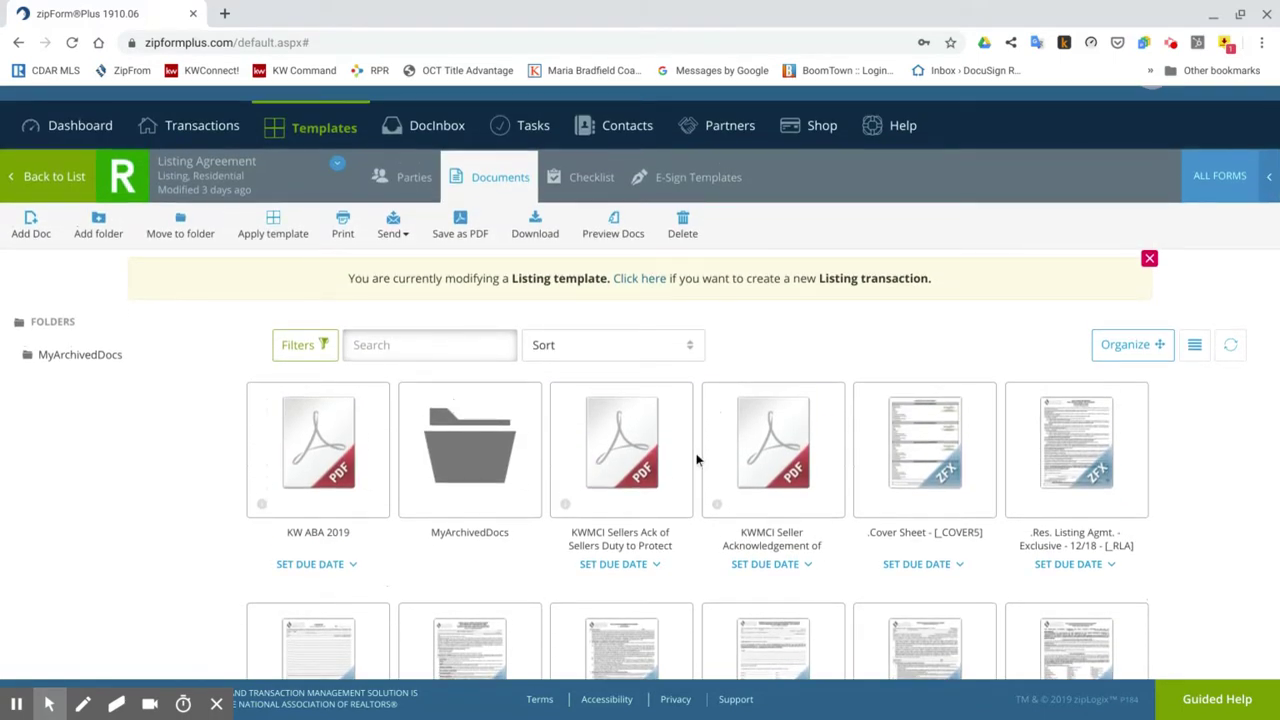
pyautogui.click(931, 455)
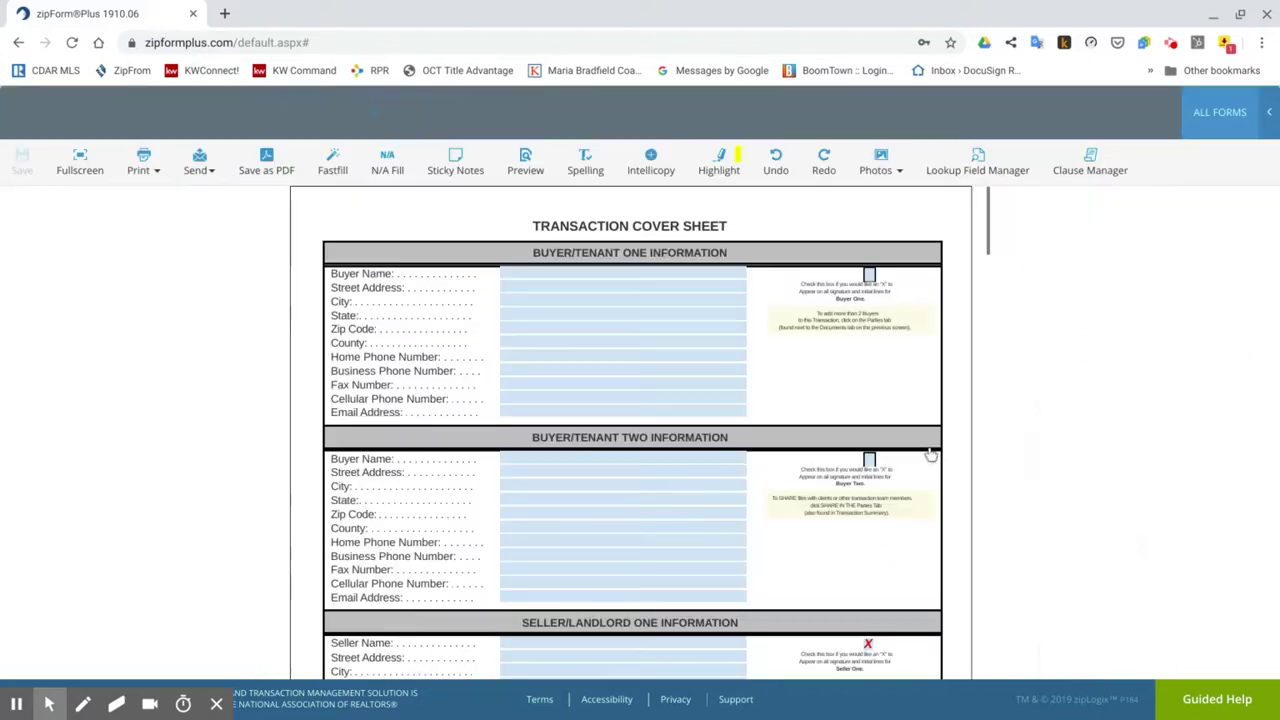
# Check Seller/Landlord Two Information so an X marks their signature and initial lines.
pyautogui.scroll(-3, 786, 402)
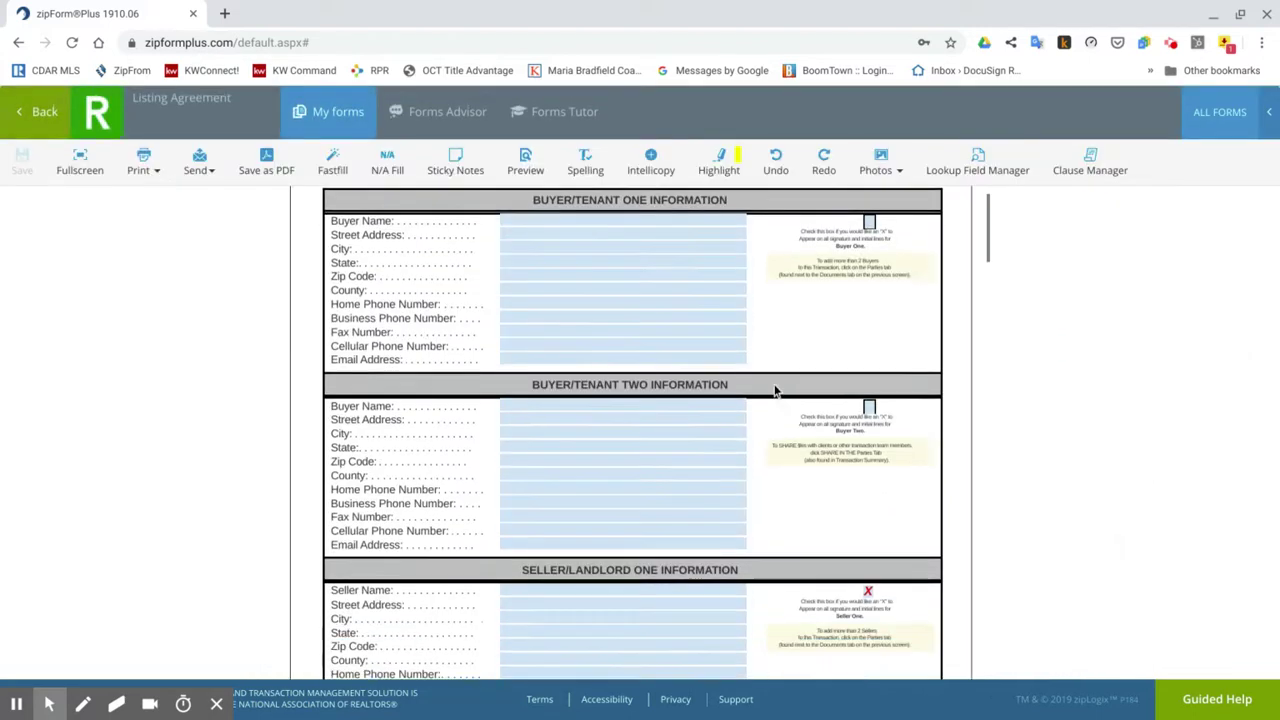
pyautogui.scroll(-1, 775, 391)
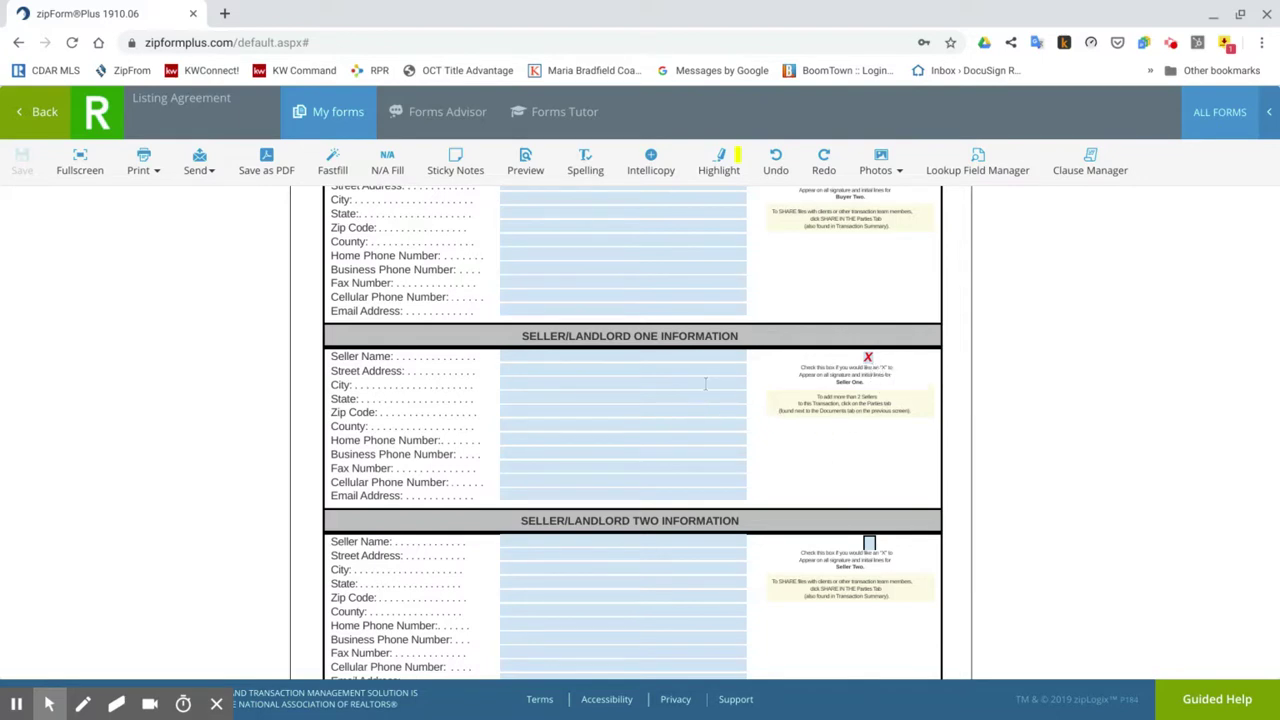
pyautogui.click(868, 543)
pyautogui.scroll(-1, 778, 490)
pyautogui.scroll(-1, 777, 495)
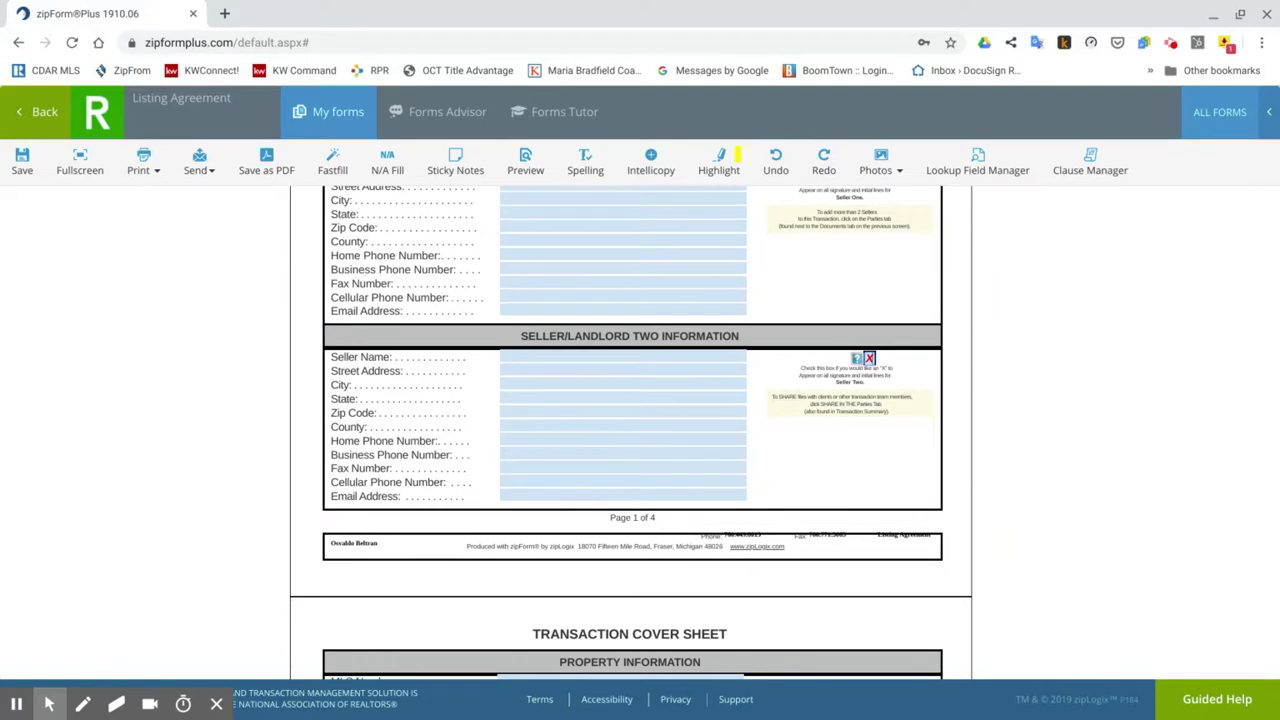
pyautogui.scroll(-1, 630, 430)
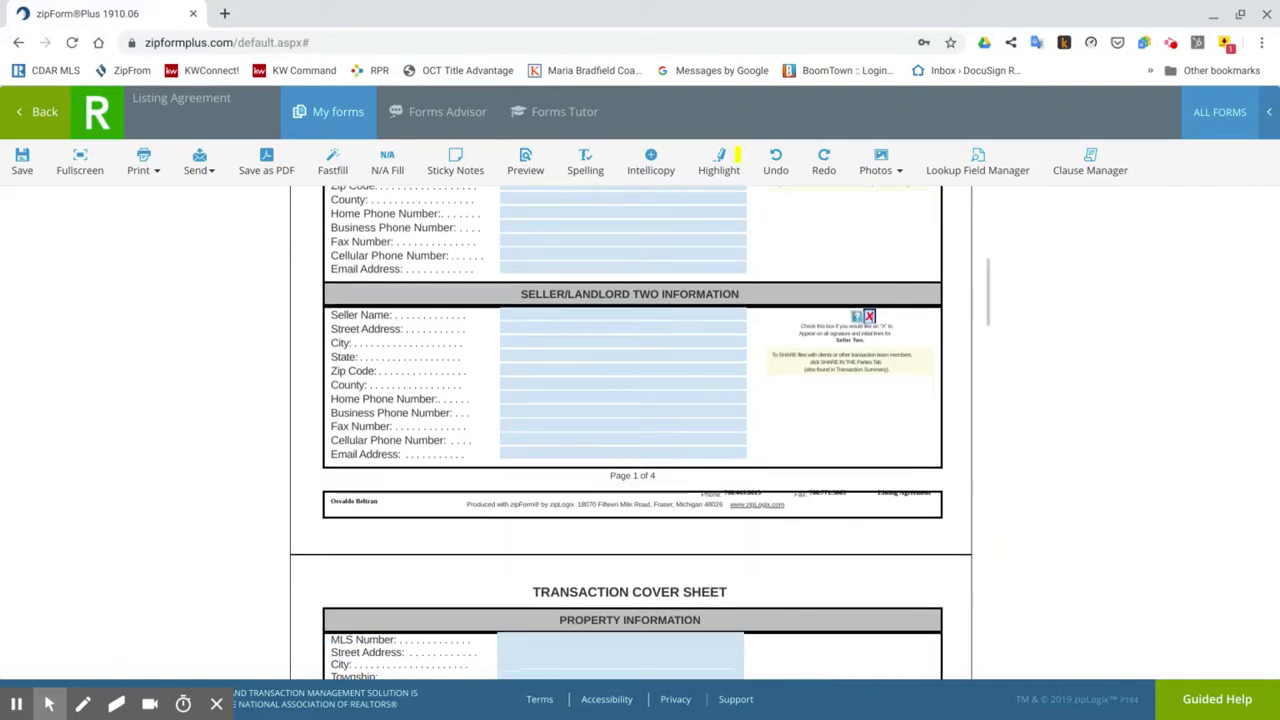
pyautogui.scroll(-2, 630, 430)
pyautogui.scroll(-3, 630, 430)
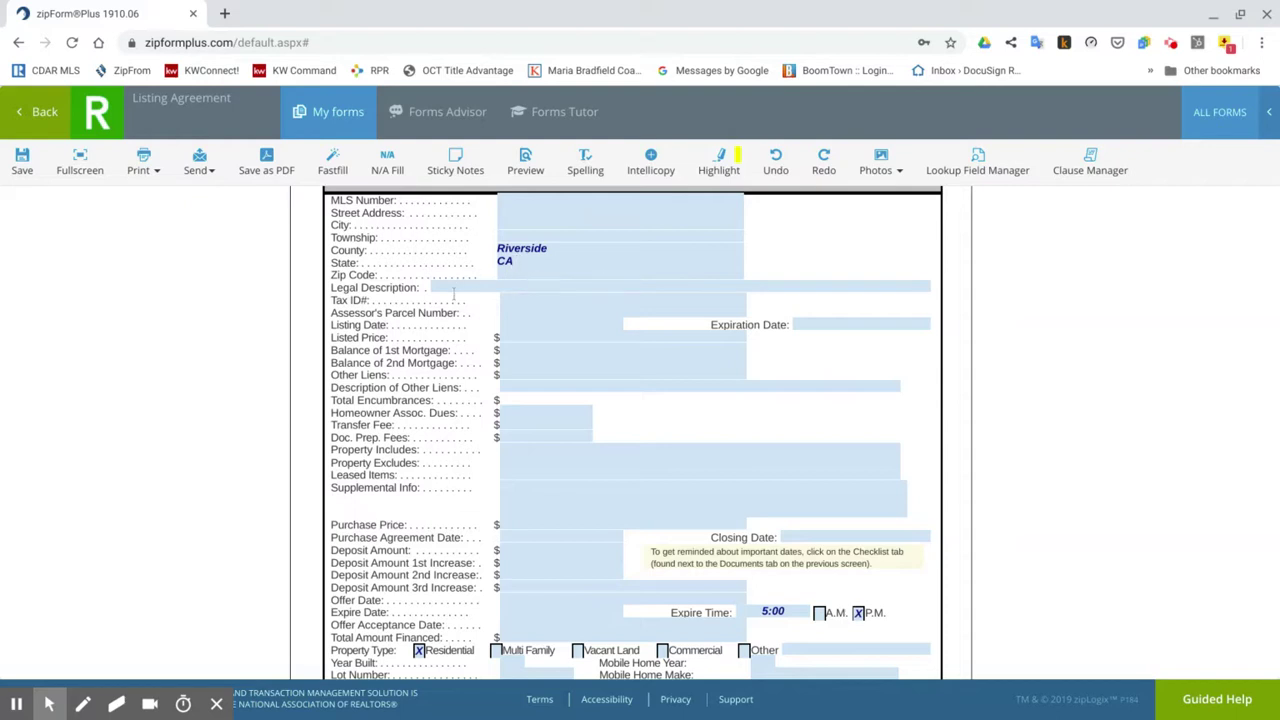
pyautogui.scroll(-3, 453, 293)
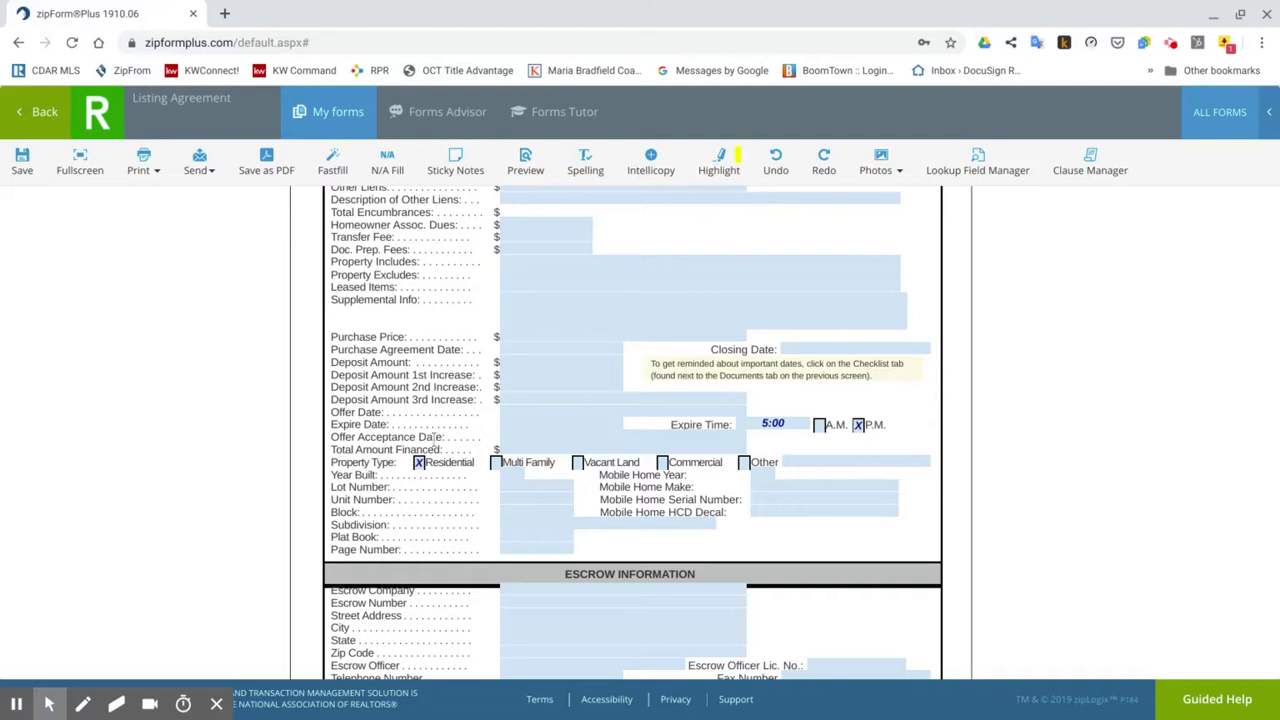
pyautogui.scroll(-4, 436, 438)
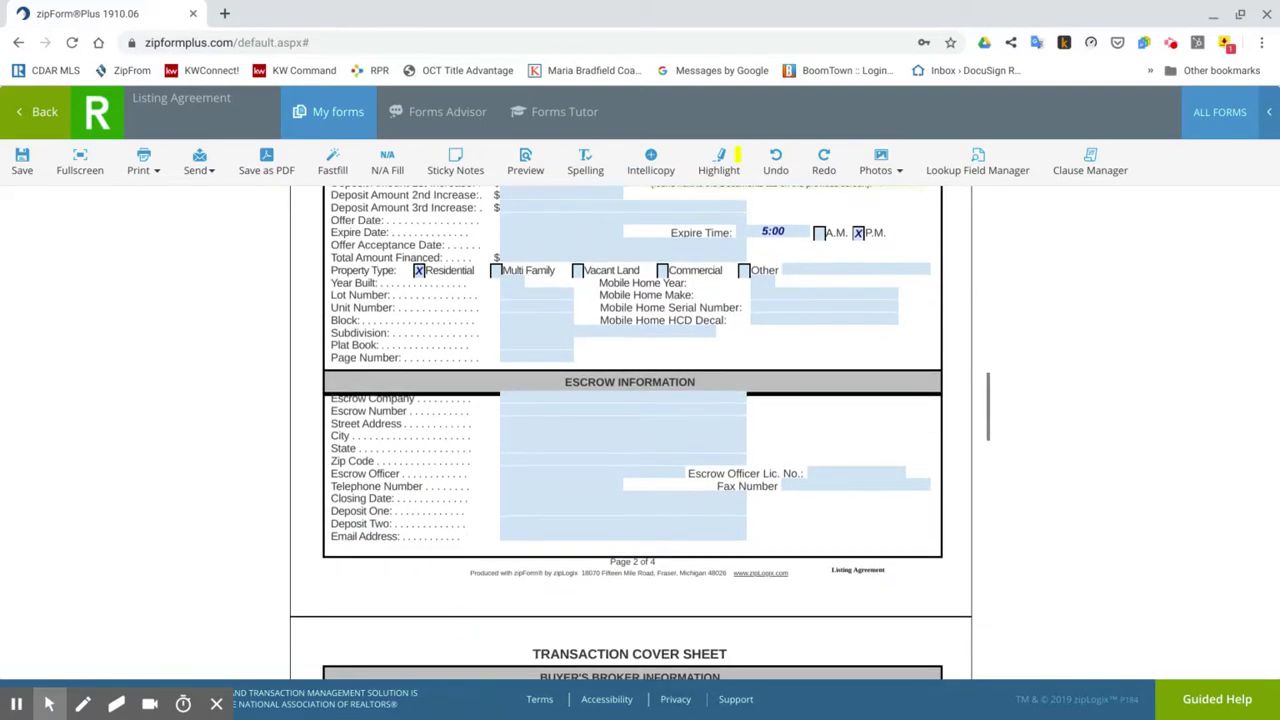
pyautogui.scroll(-5, 630, 430)
pyautogui.scroll(-4, 630, 430)
pyautogui.scroll(2, 630, 430)
pyautogui.scroll(-4, 630, 430)
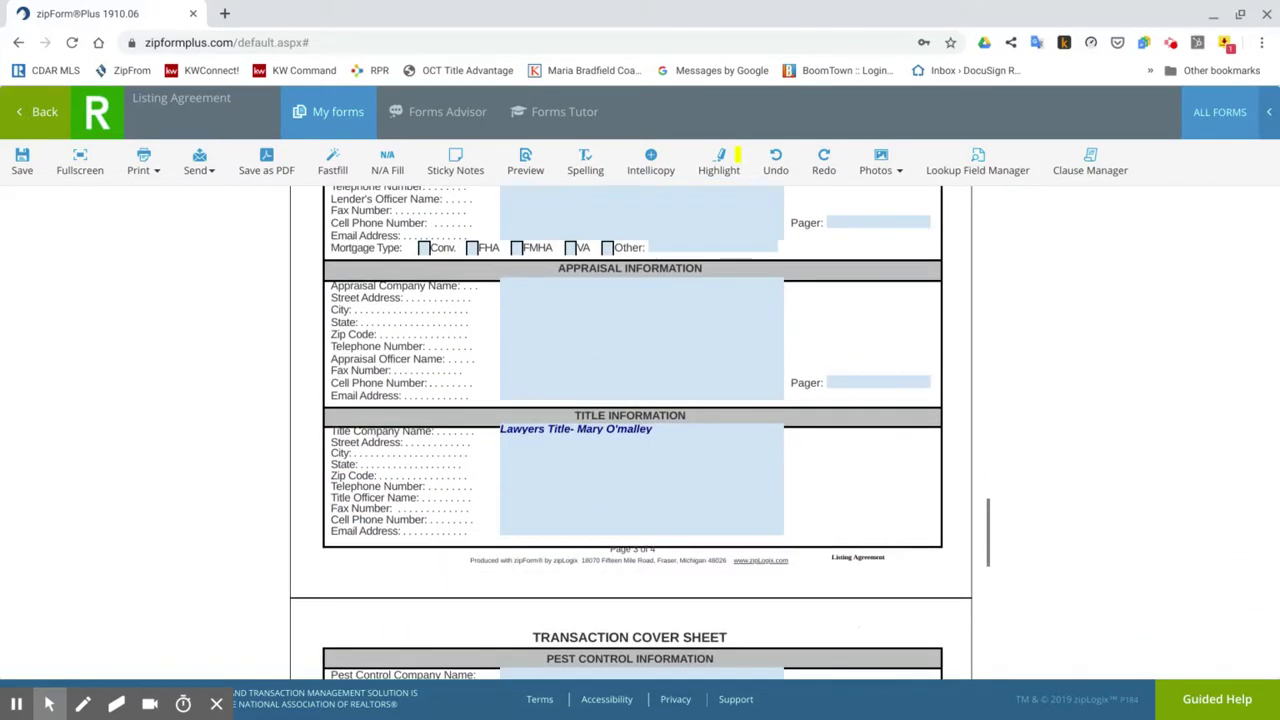
pyautogui.scroll(4, 630, 430)
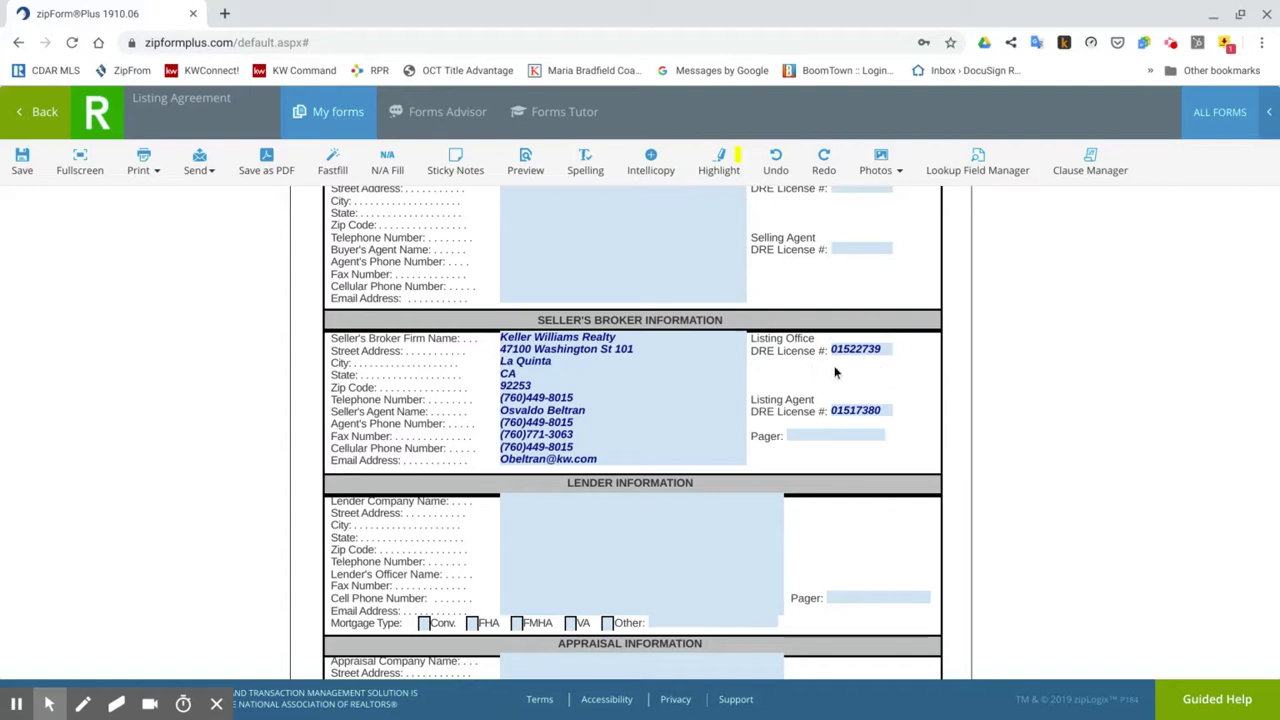
pyautogui.scroll(-15, 938, 400)
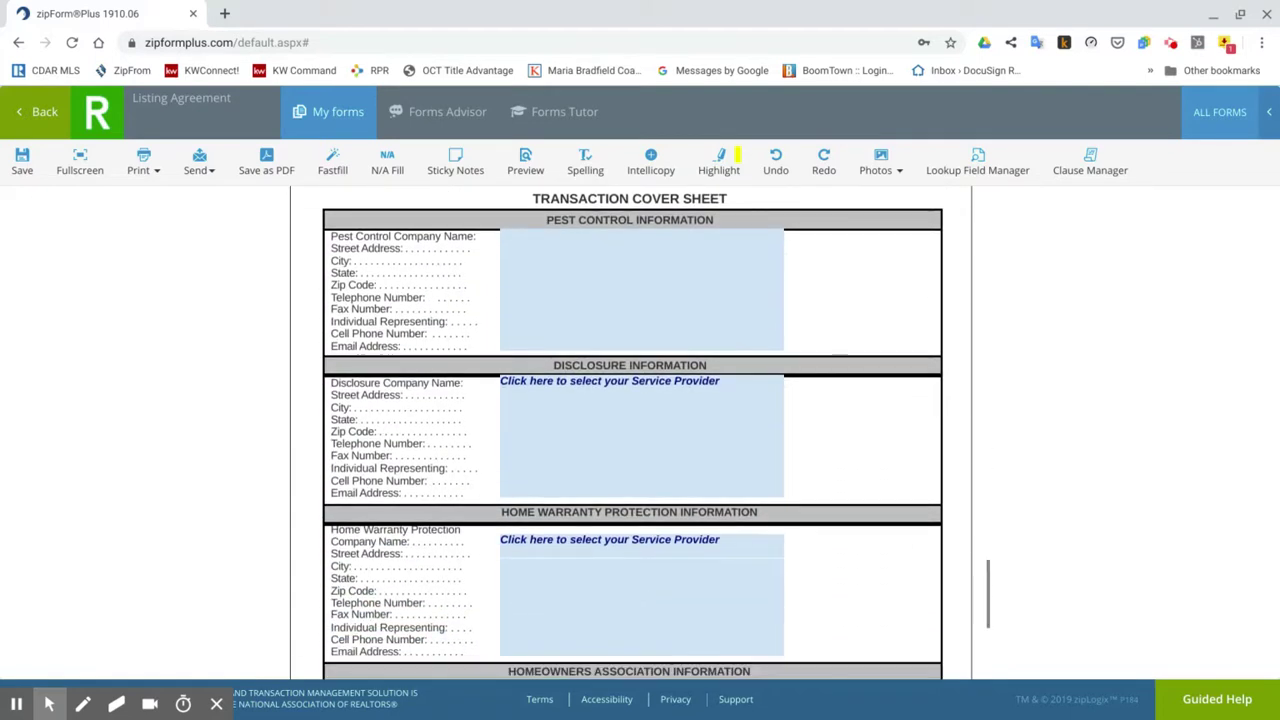
pyautogui.scroll(-4, 940, 398)
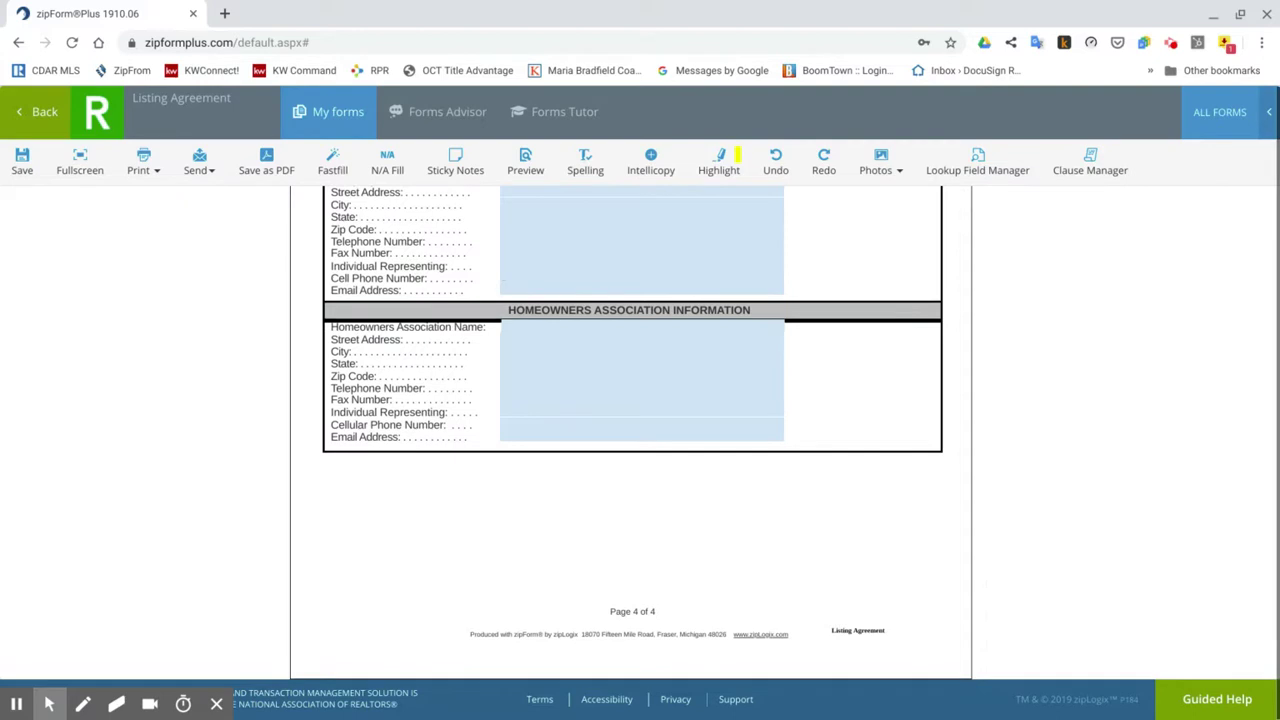
pyautogui.scroll(15, 924, 327)
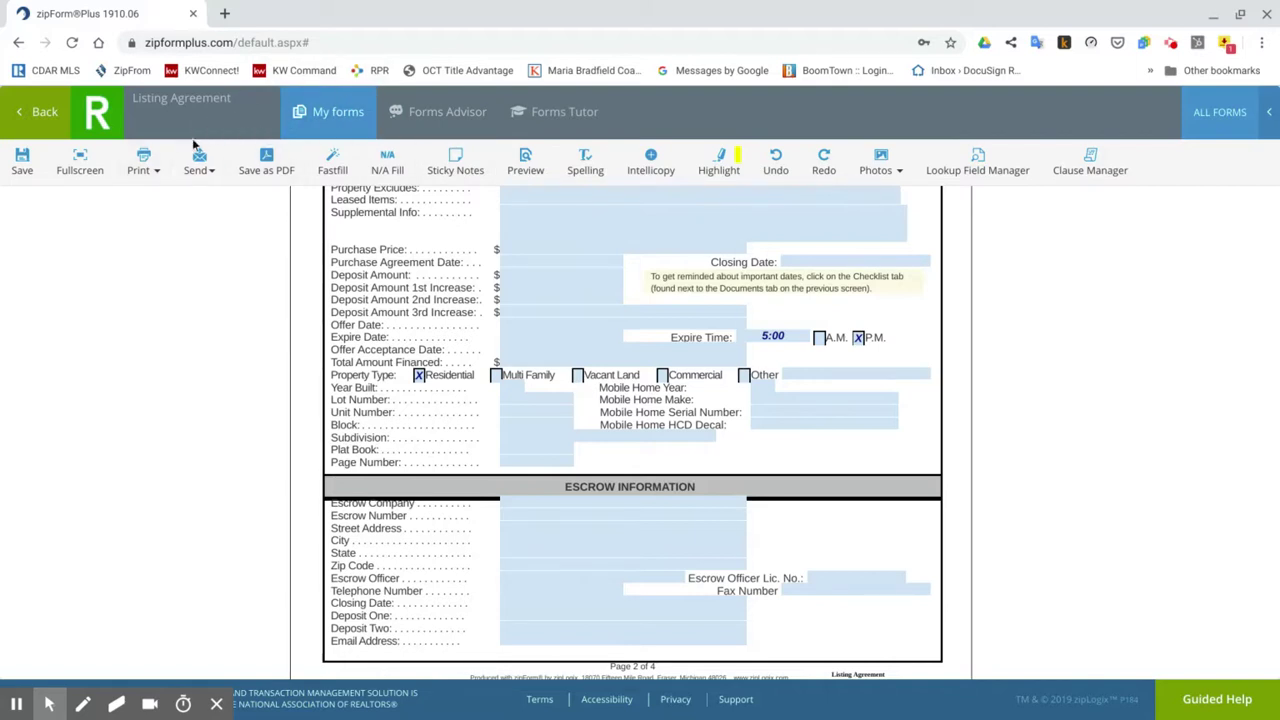
# Save the Cover Sheet until Saved! appears, returning to the template's Documents list.
pyautogui.scroll(5, 357, 433)
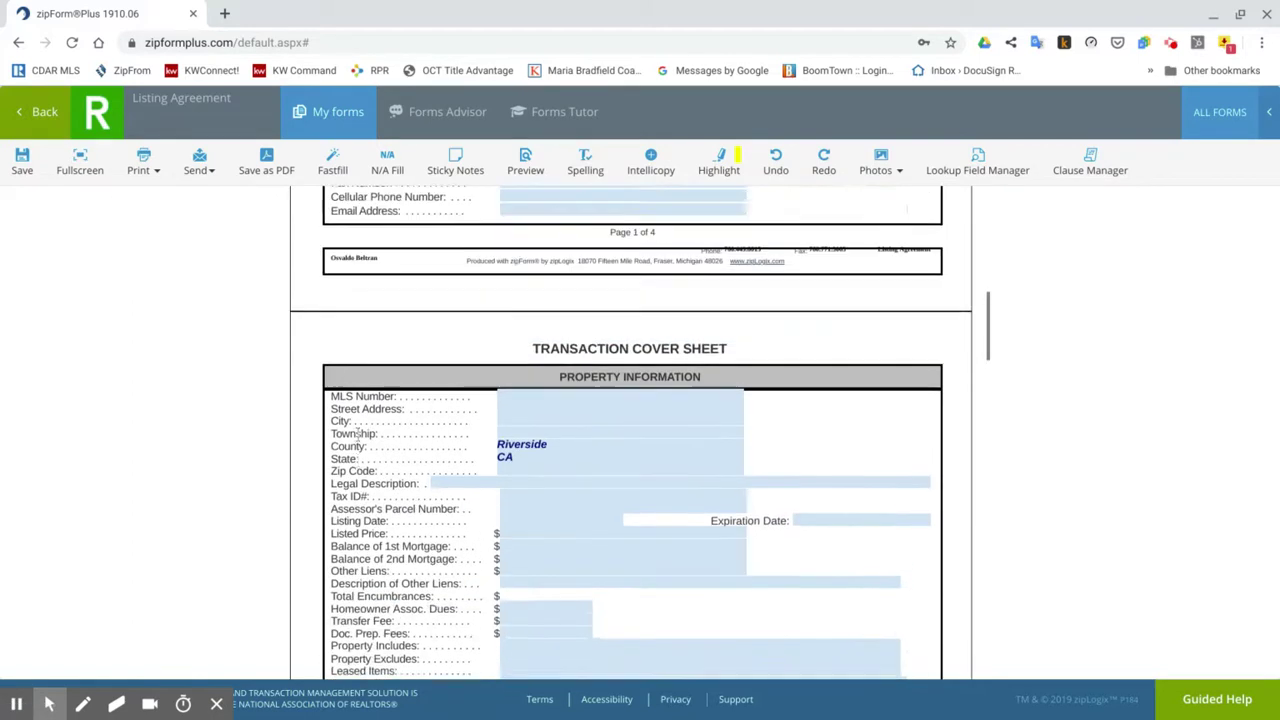
pyautogui.scroll(-5, 357, 433)
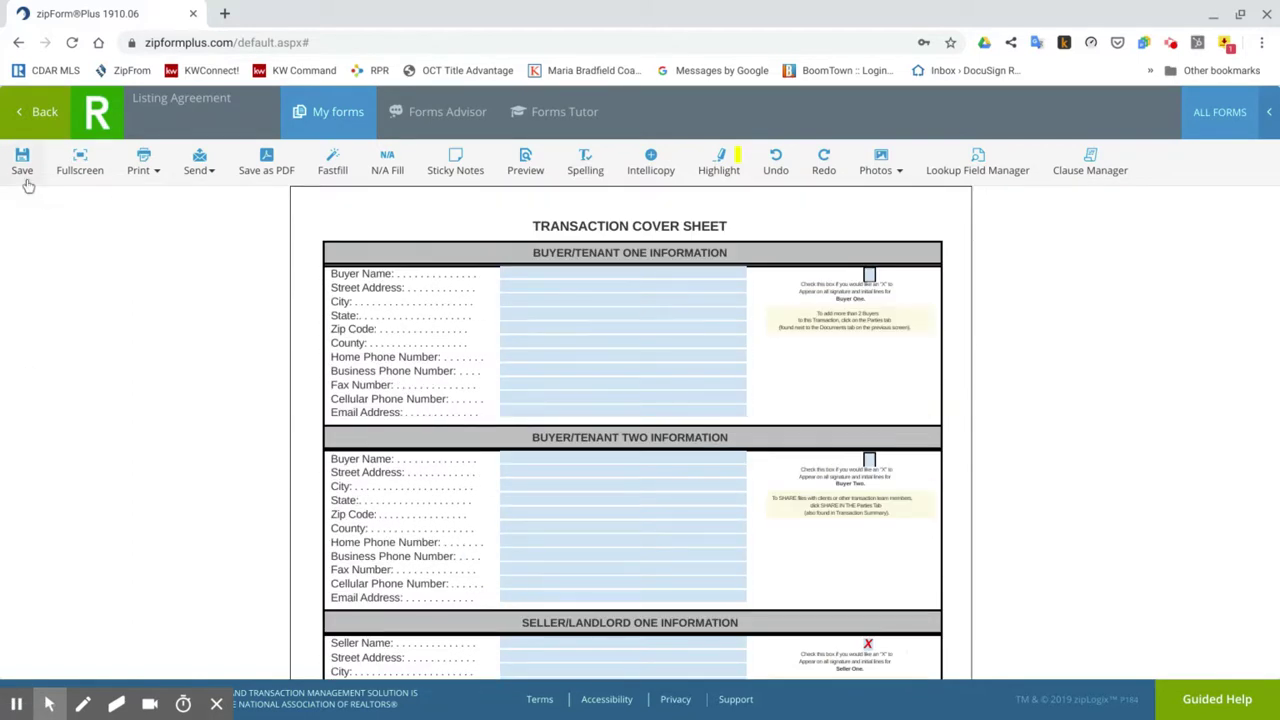
pyautogui.click(42, 112)
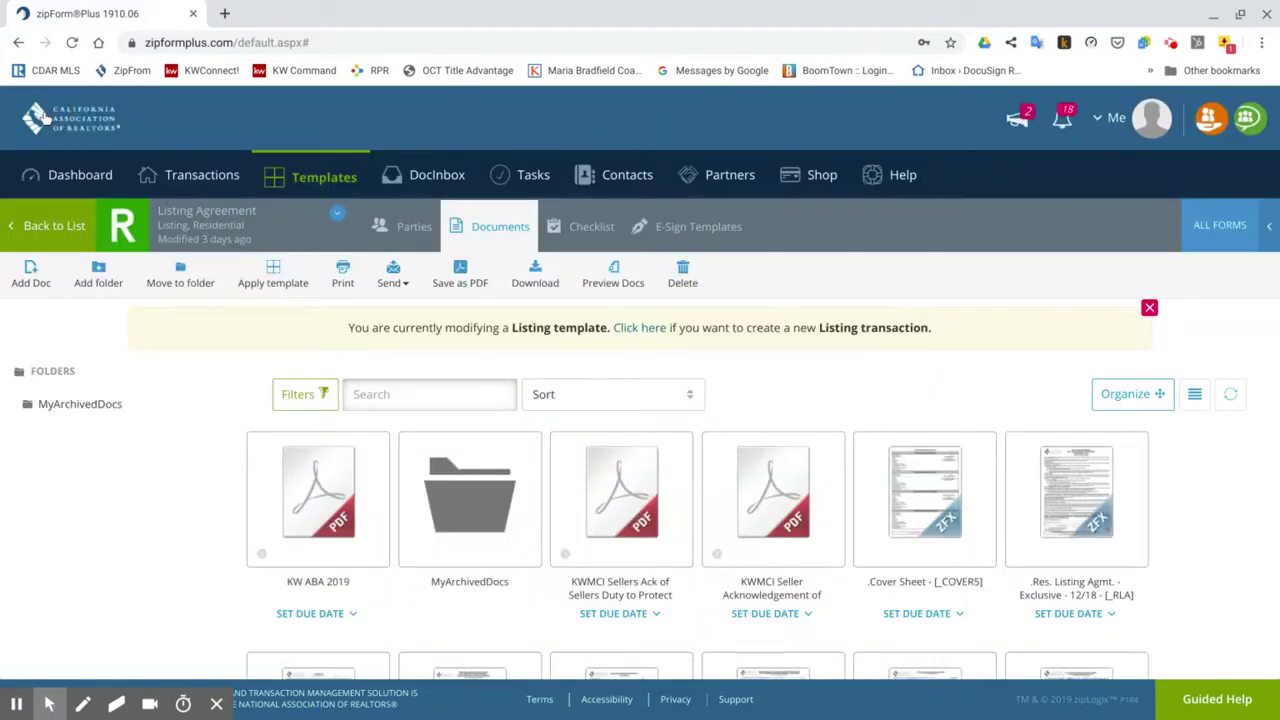
# Open the Res. Listing Agmt. - Exclusive form and scroll past the PRBS and Wire Fraud pages to the RLA.
pyautogui.click(1068, 521)
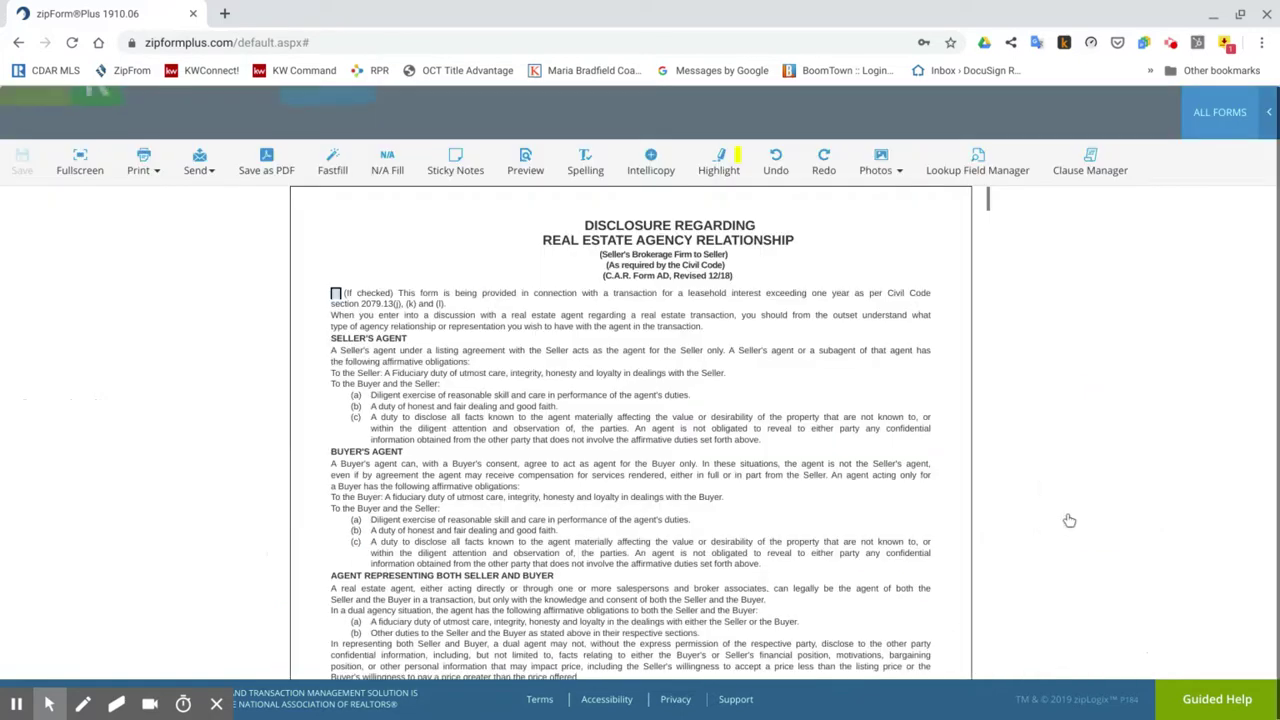
pyautogui.scroll(-5, 729, 343)
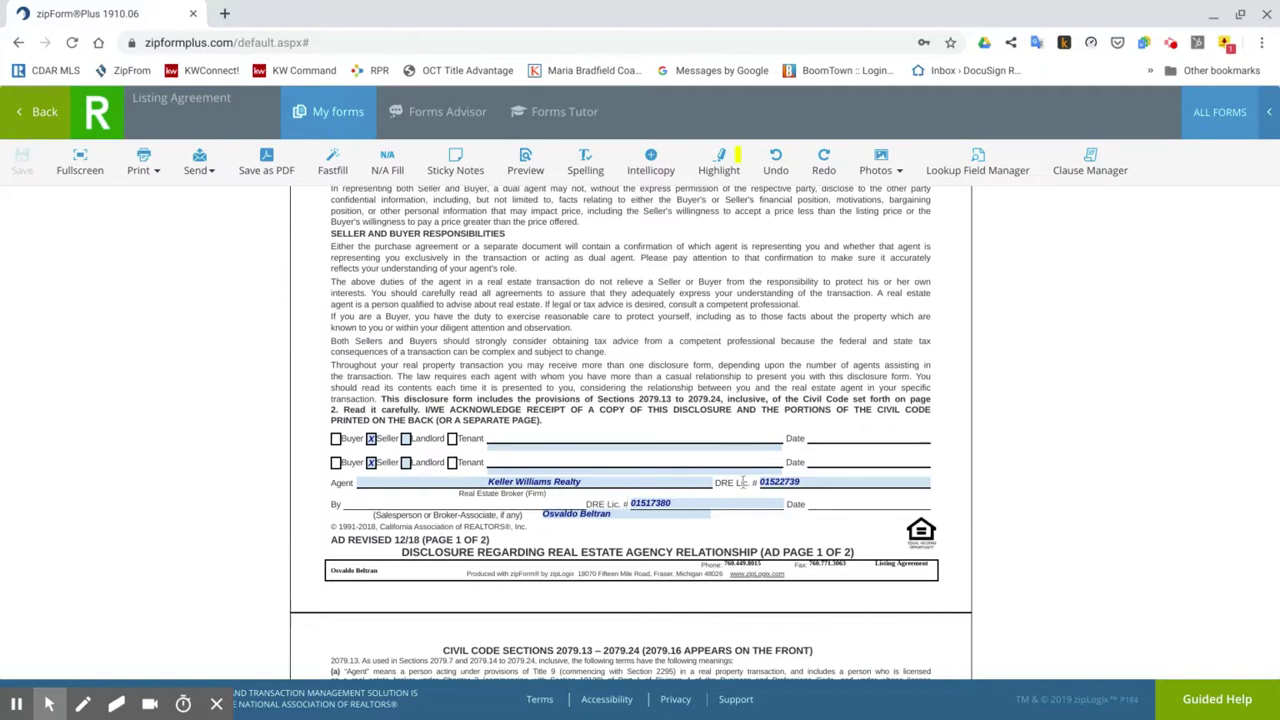
pyautogui.scroll(-10, 758, 526)
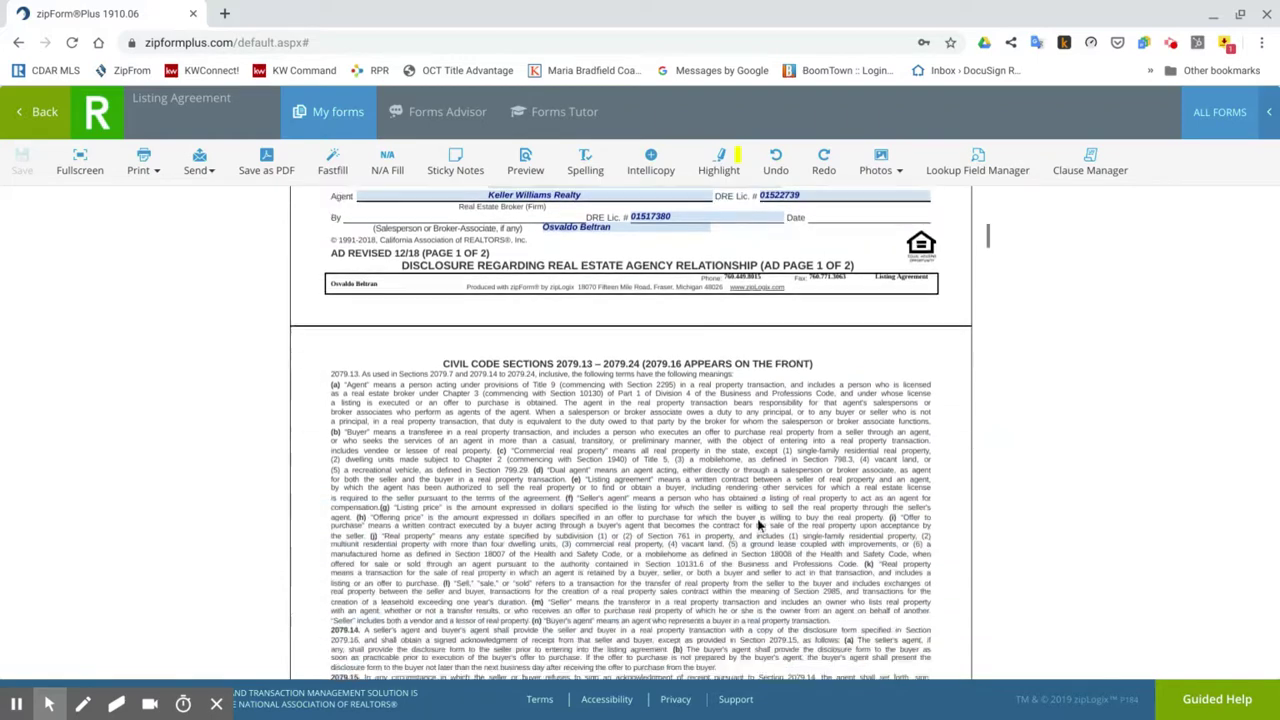
pyautogui.scroll(-10, 640, 430)
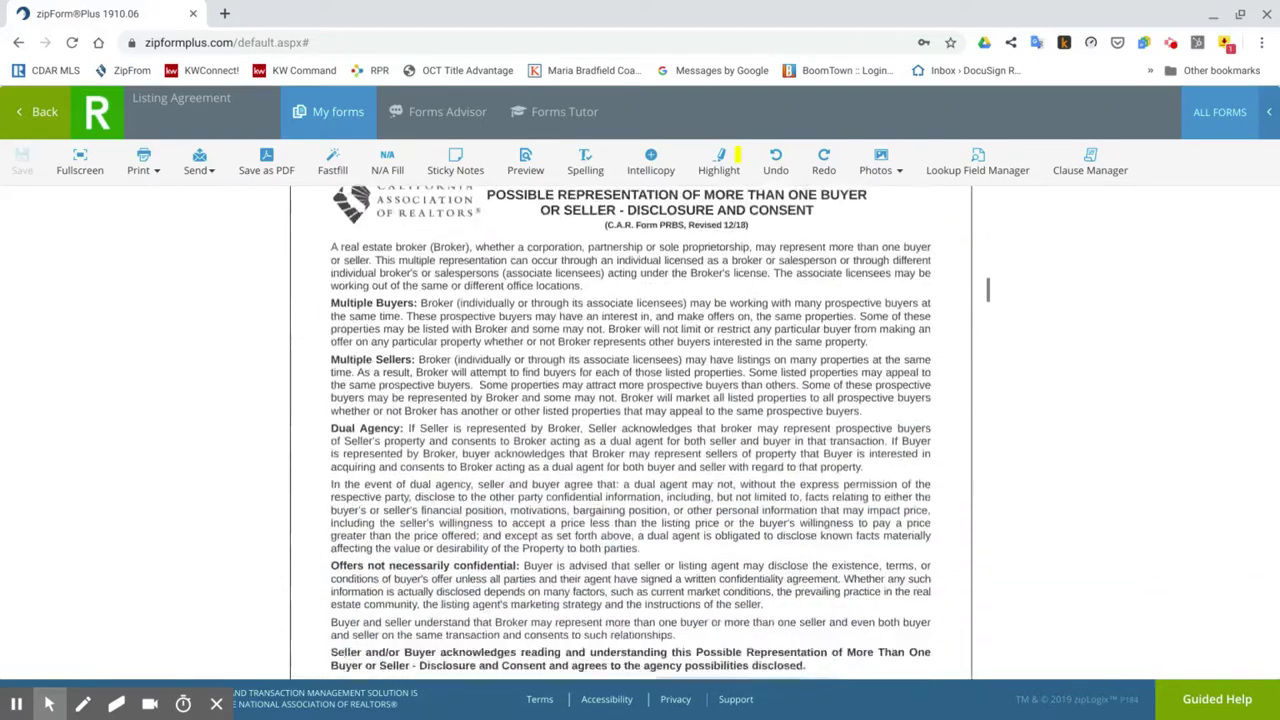
pyautogui.scroll(-1, 988, 307)
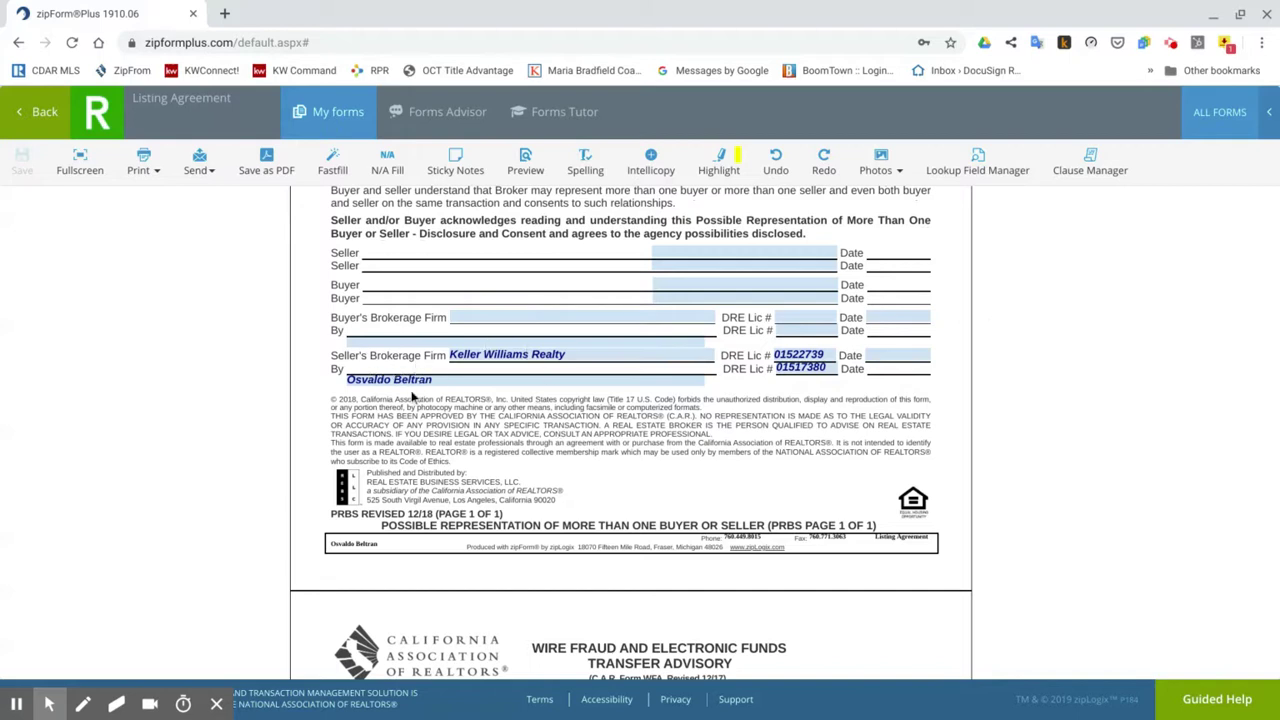
pyautogui.scroll(-1, 600, 370)
pyautogui.scroll(1, 700, 355)
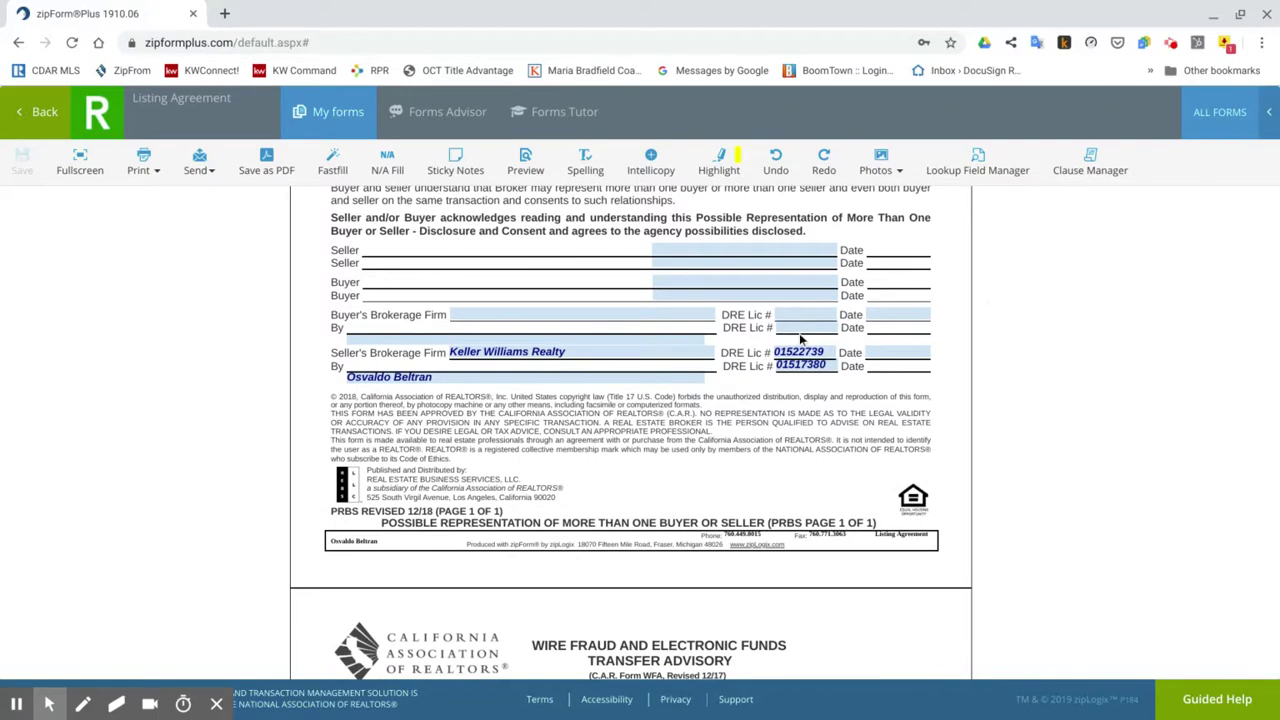
pyautogui.scroll(-10, 687, 474)
pyautogui.scroll(-5, 688, 480)
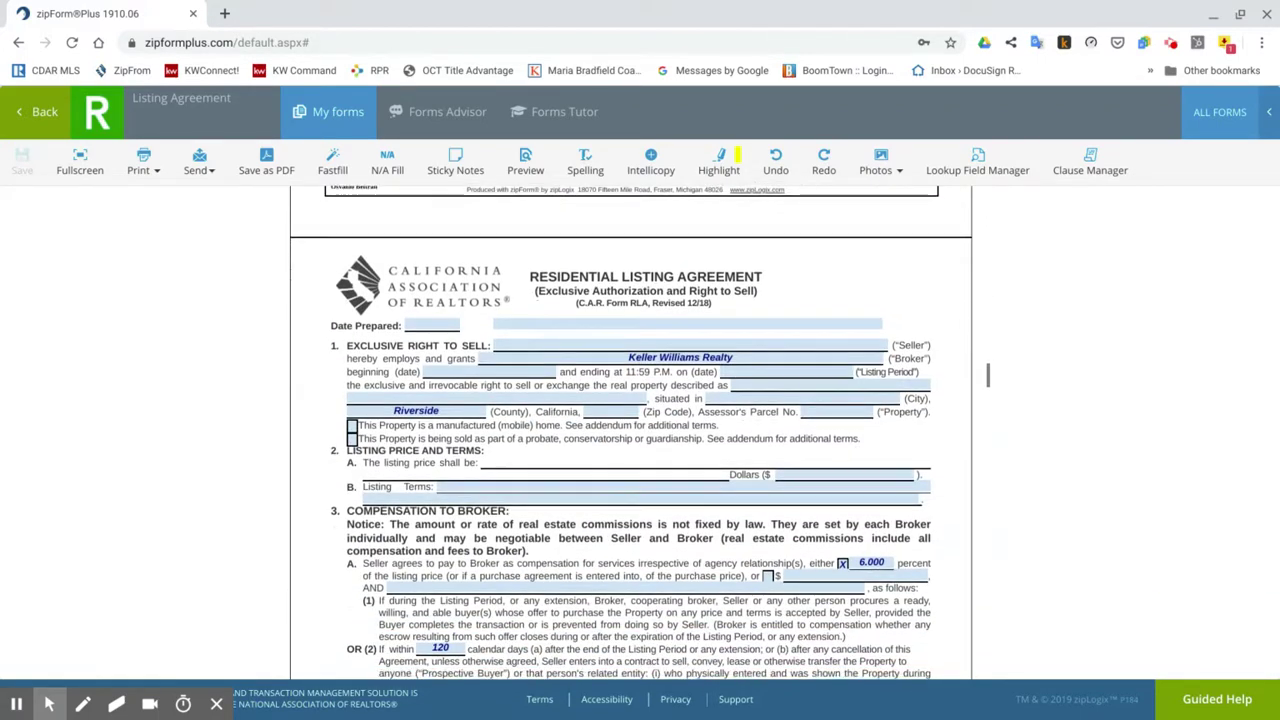
# Check RLA paragraphs 1–3: Keller Williams Realty, Riverside, 6.000%, 120 days and 2.500%.
pyautogui.scroll(-1, 665, 372)
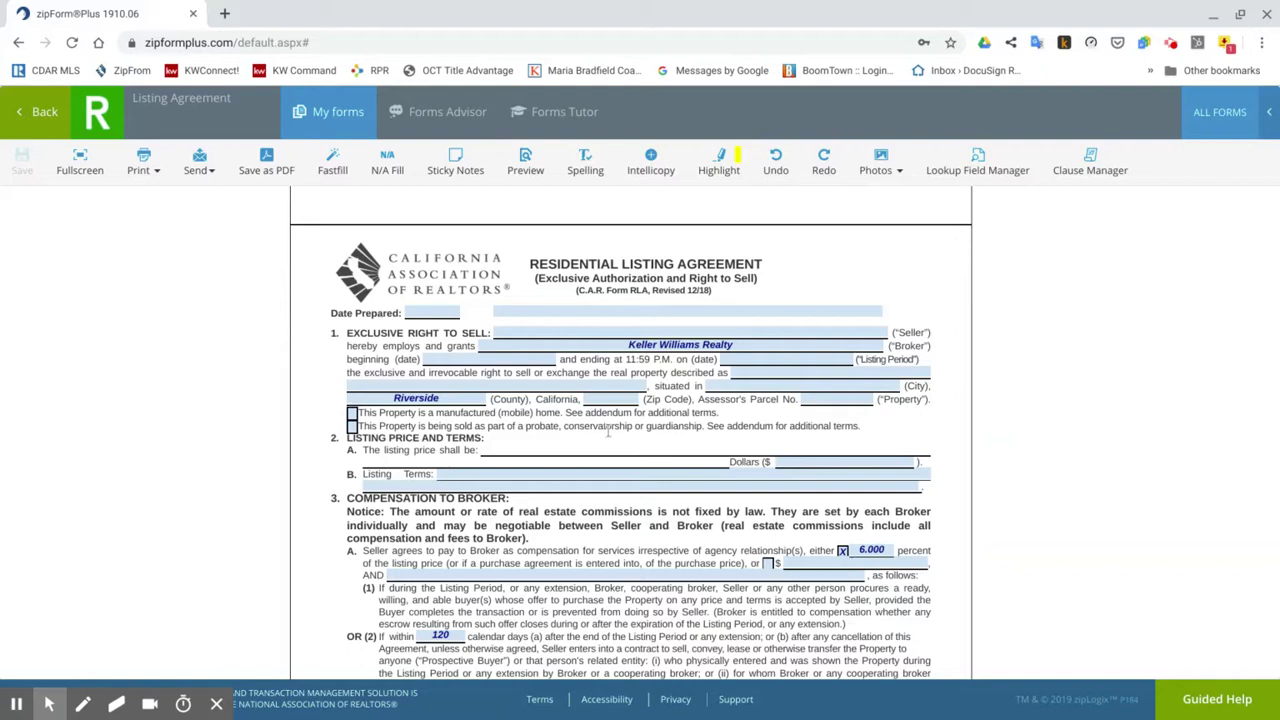
pyautogui.scroll(-1, 707, 418)
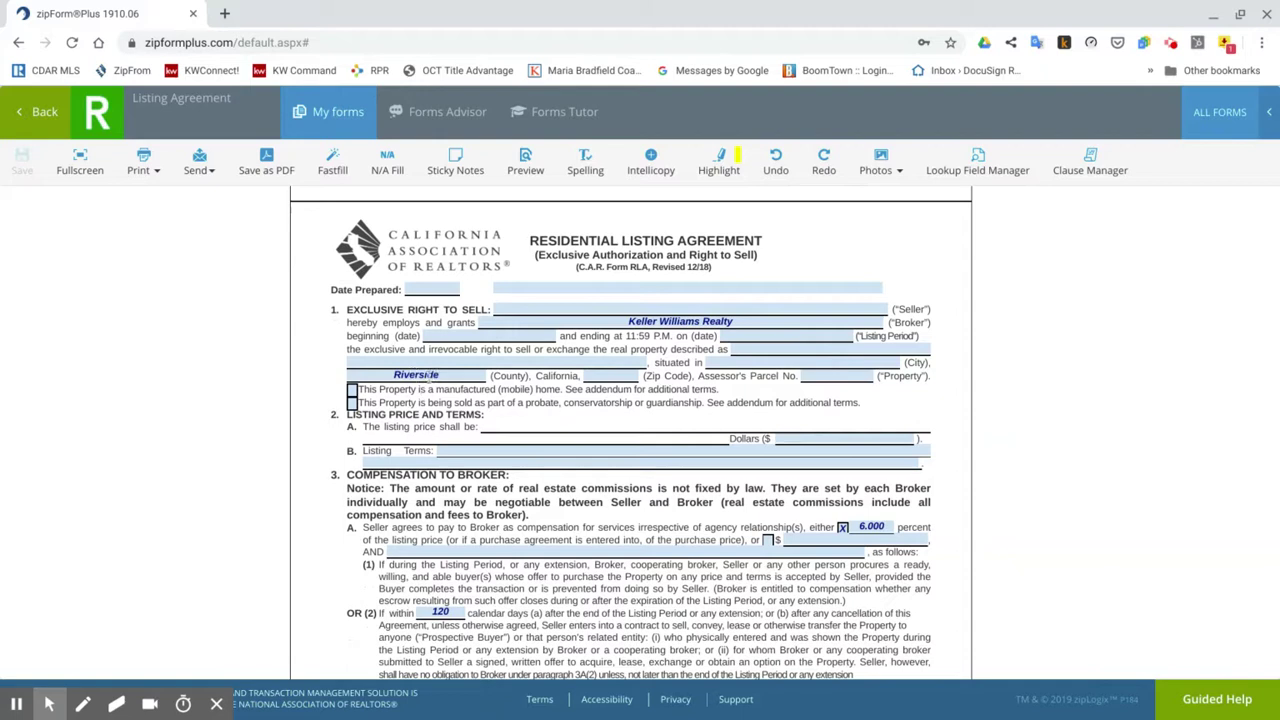
pyautogui.scroll(-2, 648, 397)
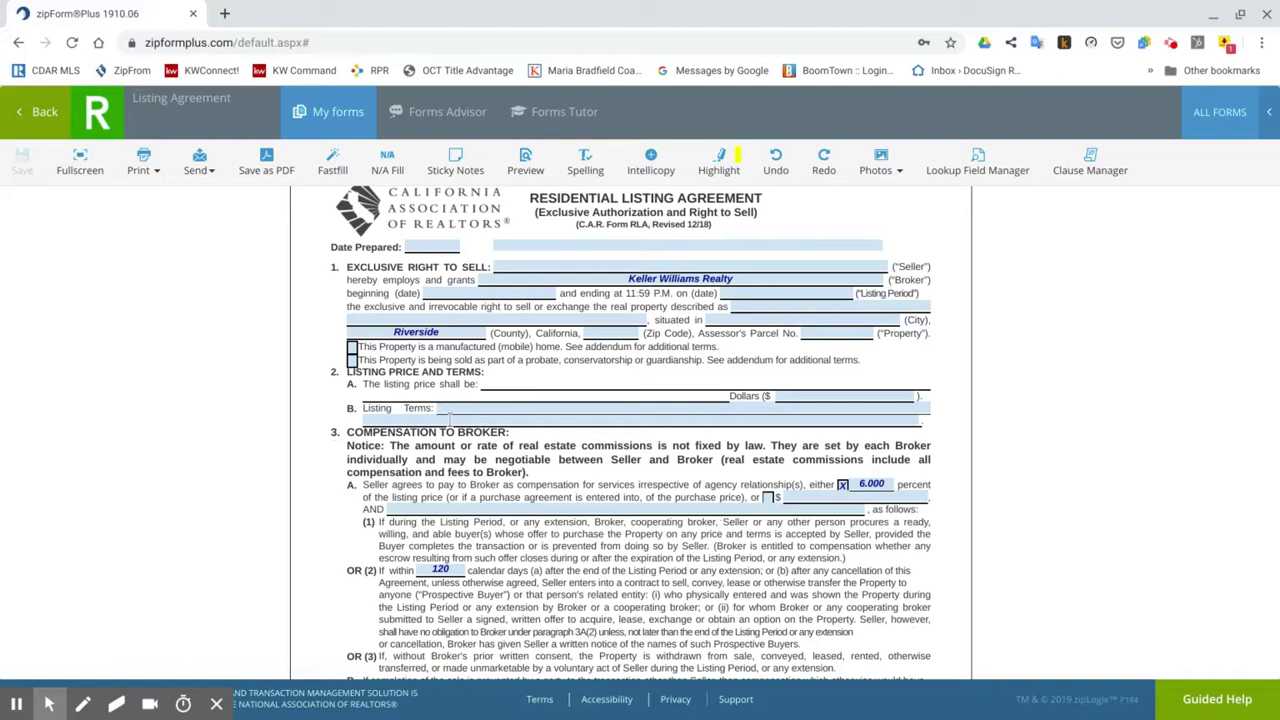
pyautogui.scroll(-1, 617, 497)
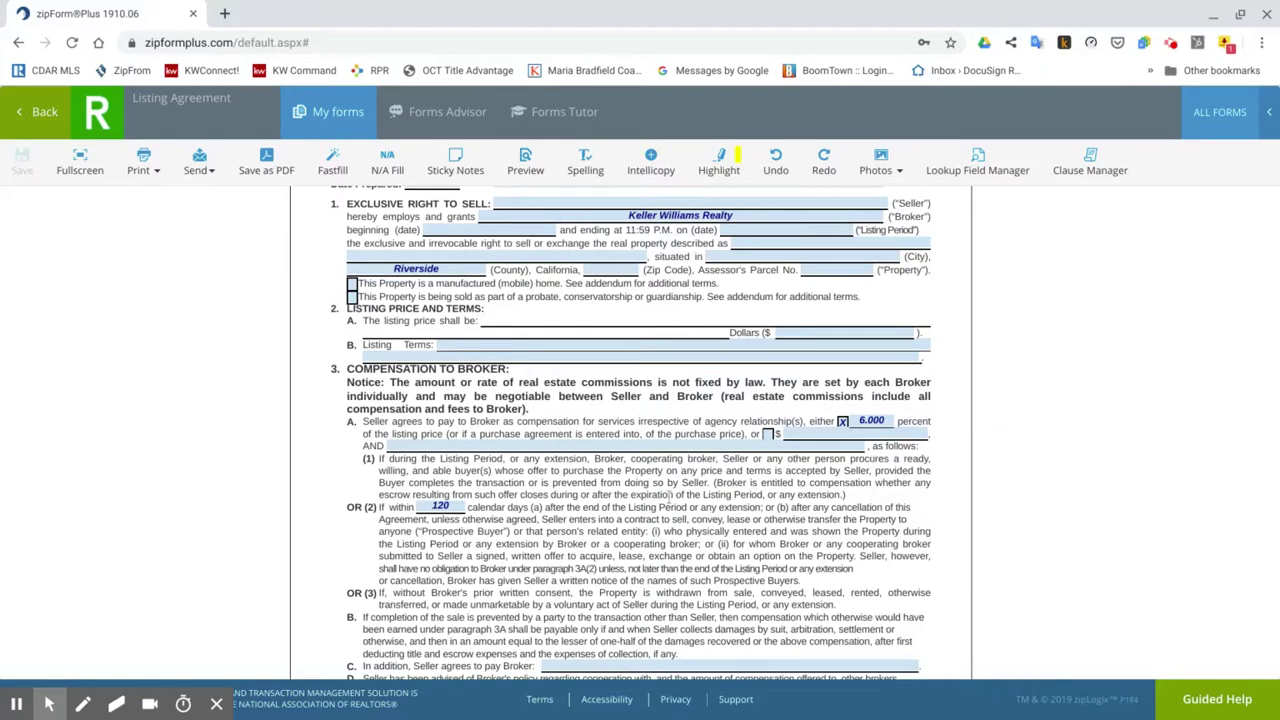
pyautogui.scroll(-2, 670, 495)
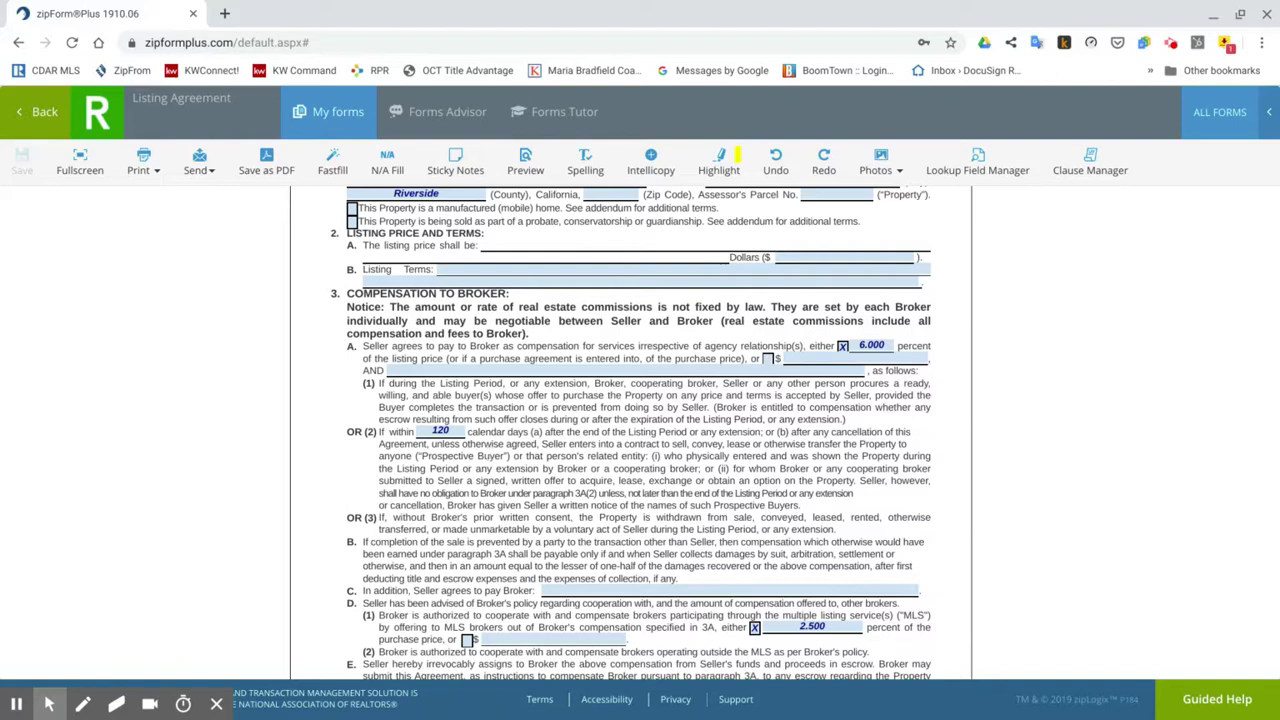
pyautogui.scroll(-1, 456, 386)
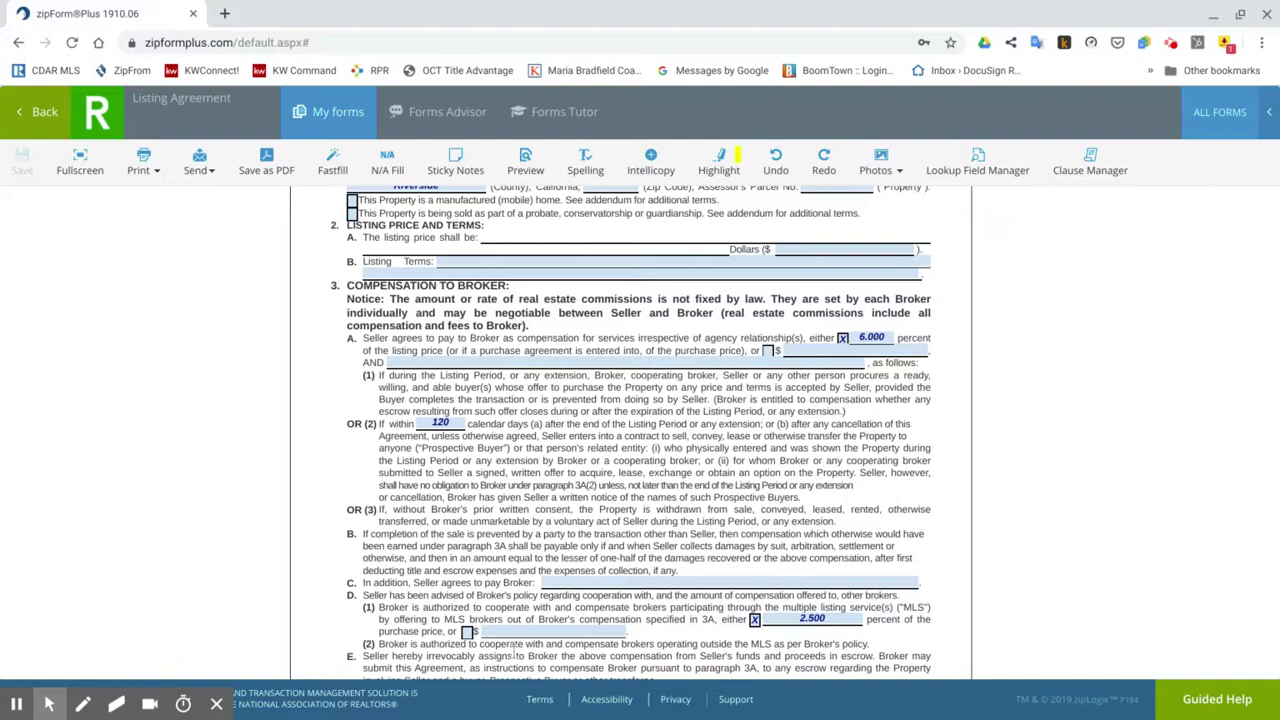
pyautogui.scroll(-3, 516, 502)
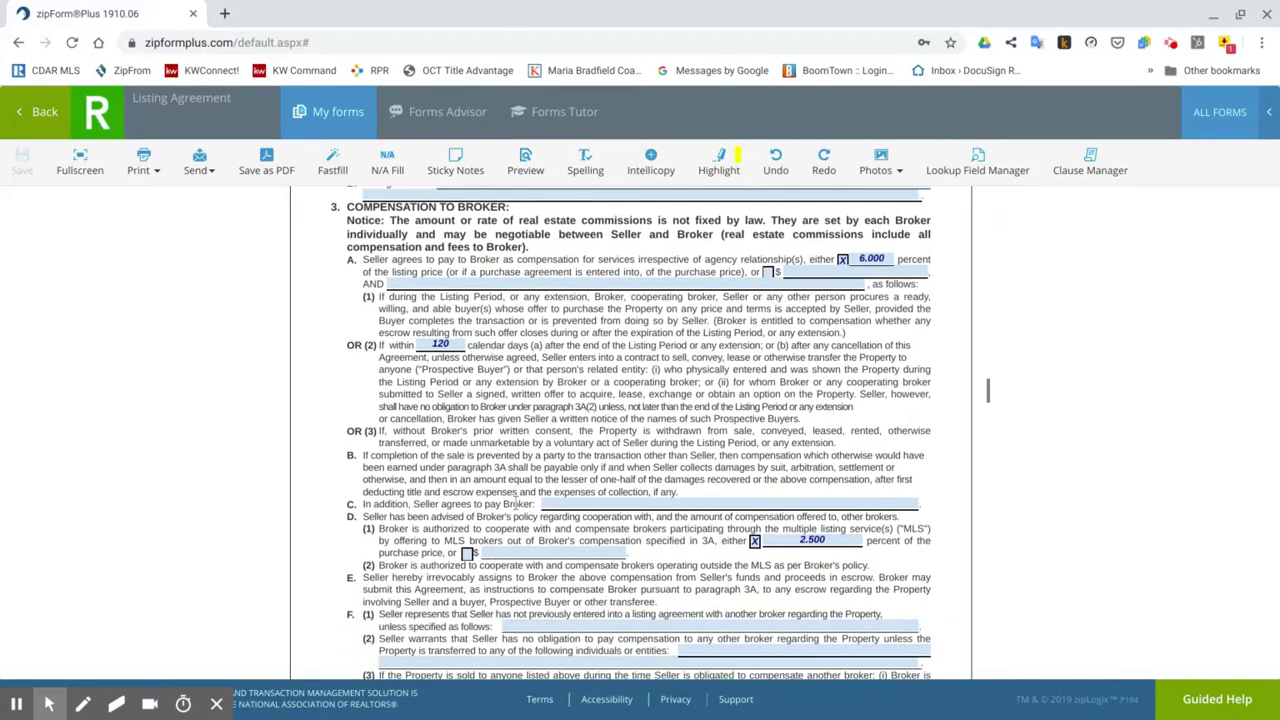
pyautogui.click(840, 524)
pyautogui.press('BackSpace')
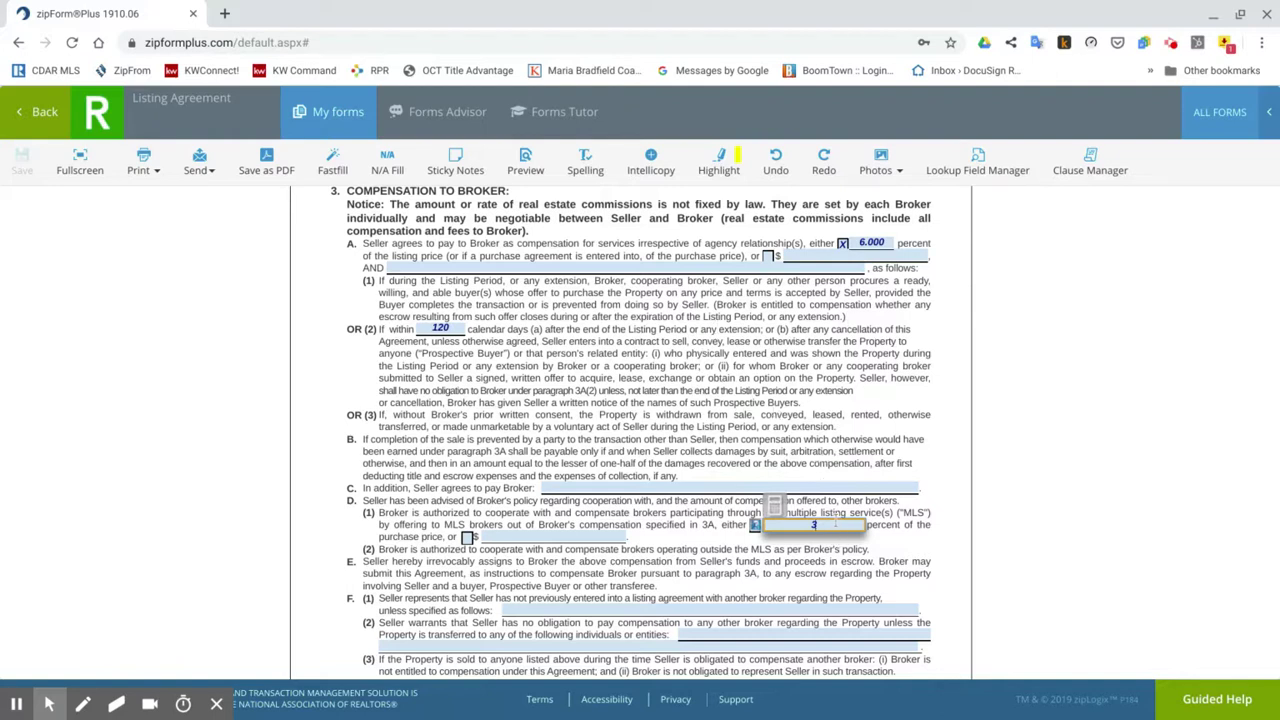
pyautogui.press('BackSpace')
pyautogui.click(928, 538)
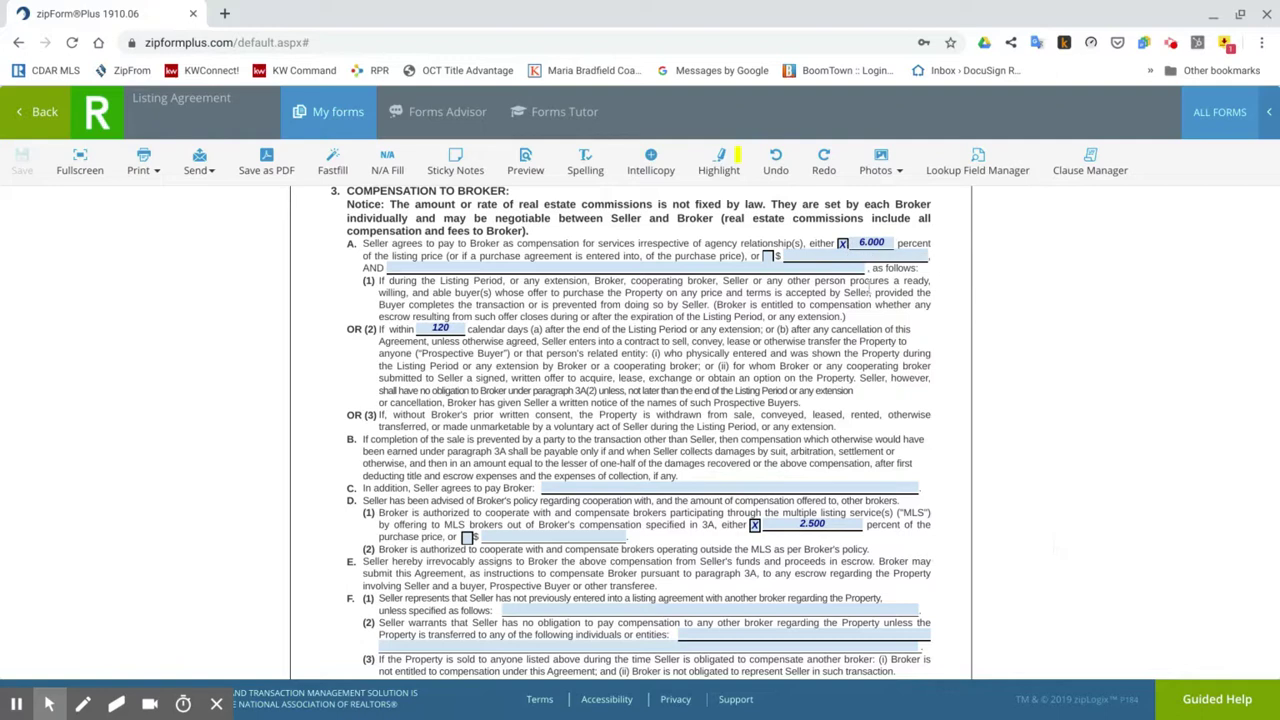
# Scroll through RLA page 2's included items down to the MLS section.
pyautogui.scroll(-3, 720, 522)
pyautogui.scroll(-5, 697, 452)
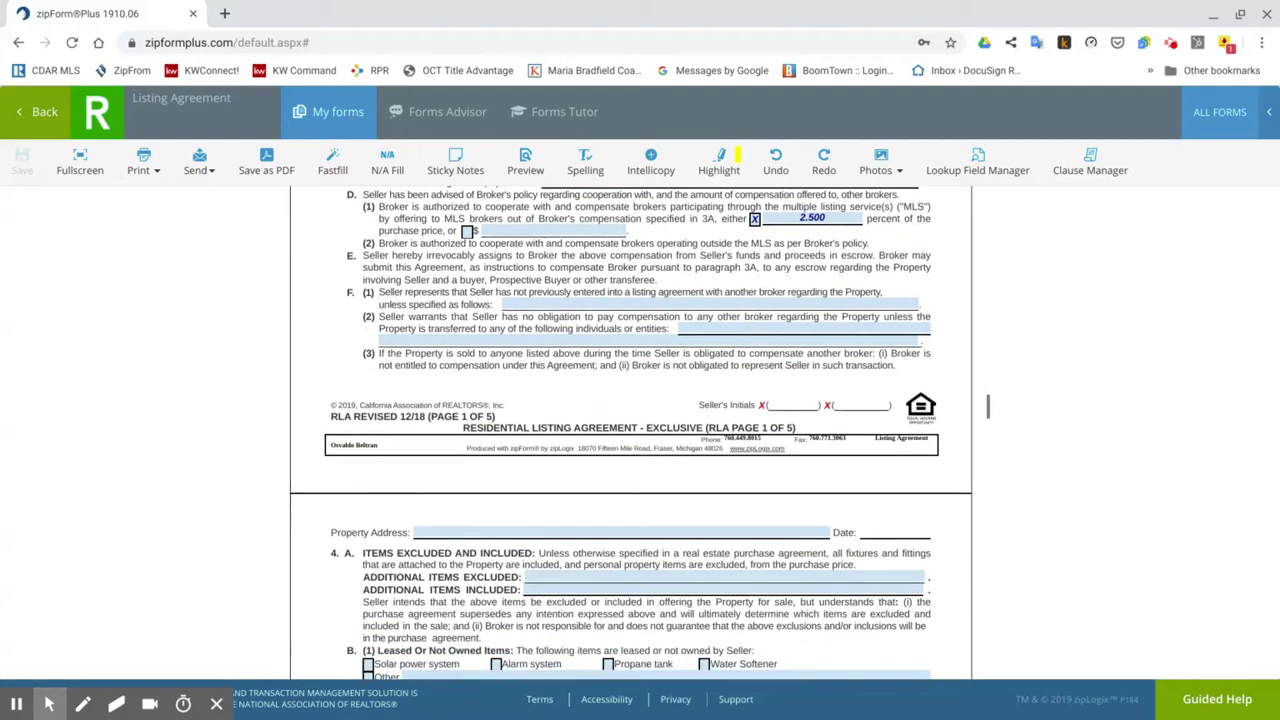
pyautogui.scroll(-1, 988, 411)
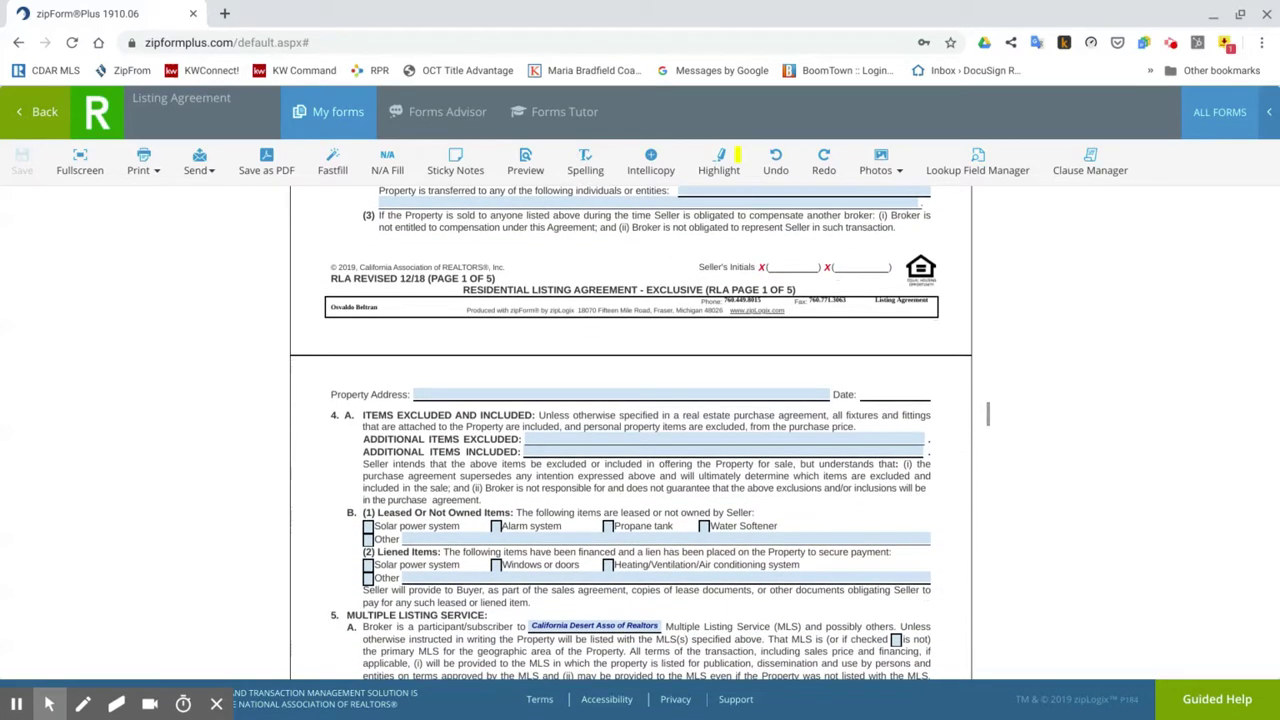
pyautogui.scroll(-4, 988, 411)
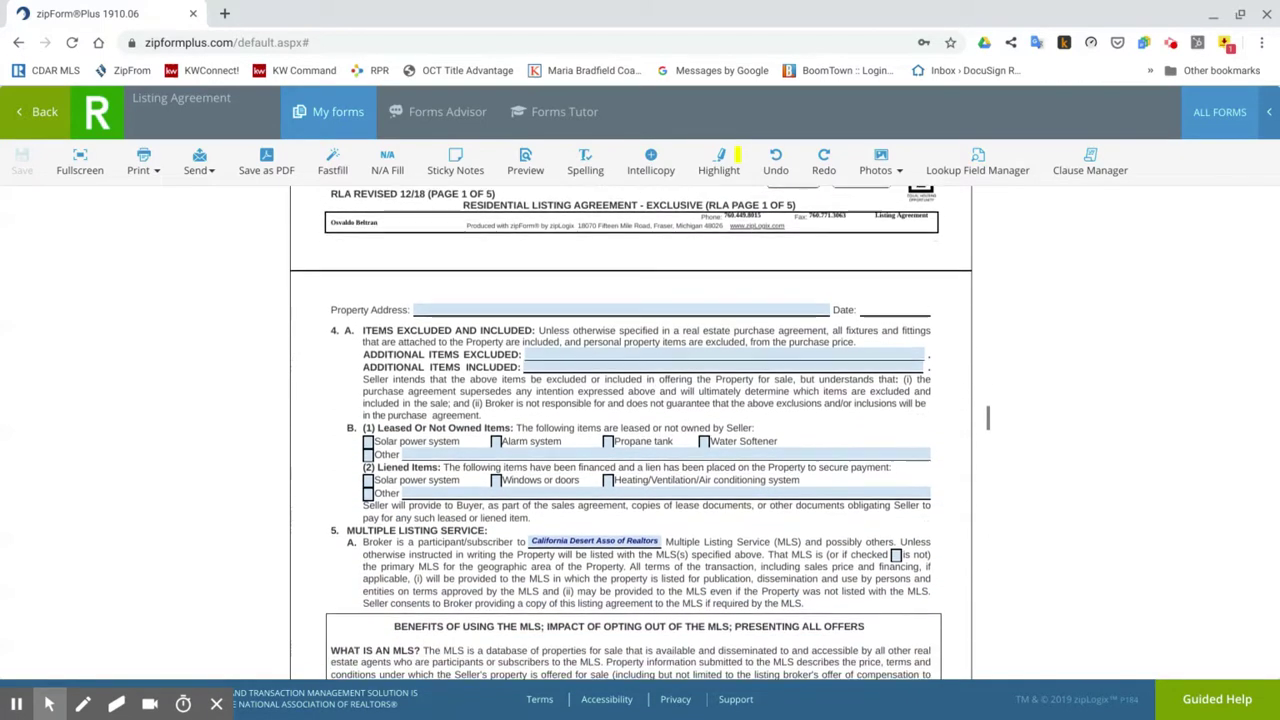
pyautogui.scroll(-1, 988, 420)
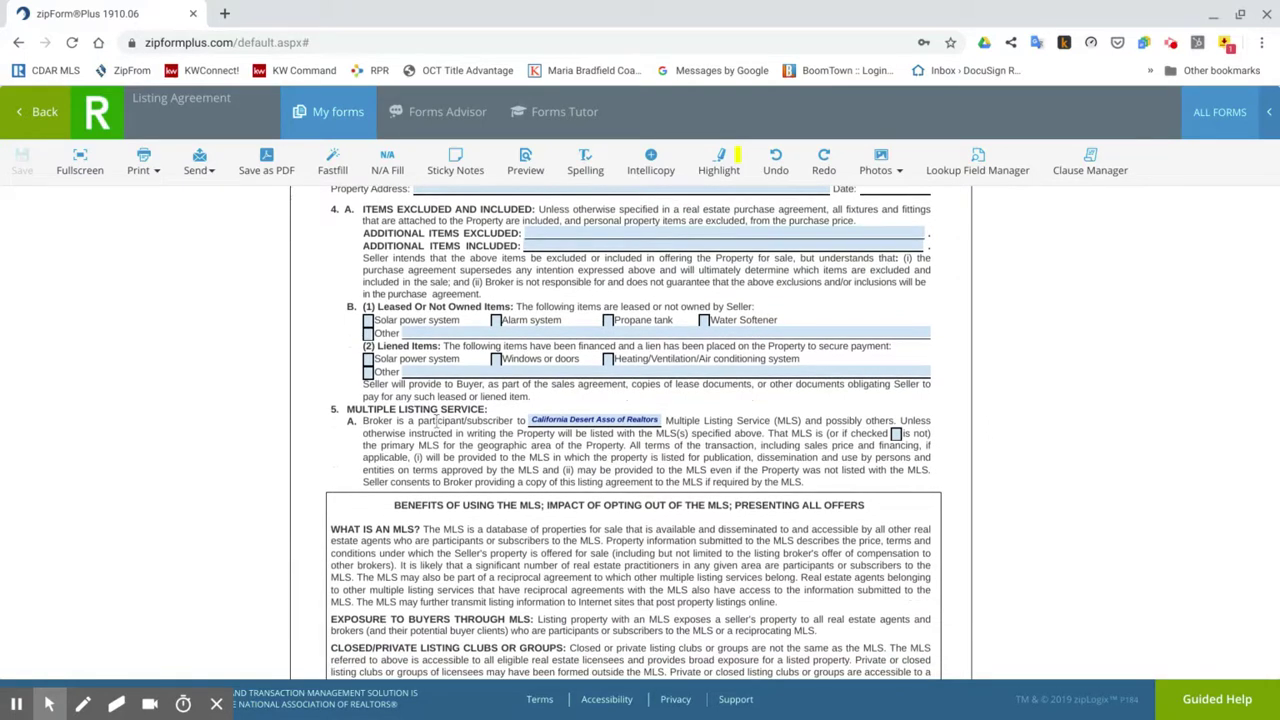
pyautogui.scroll(-9, 988, 444)
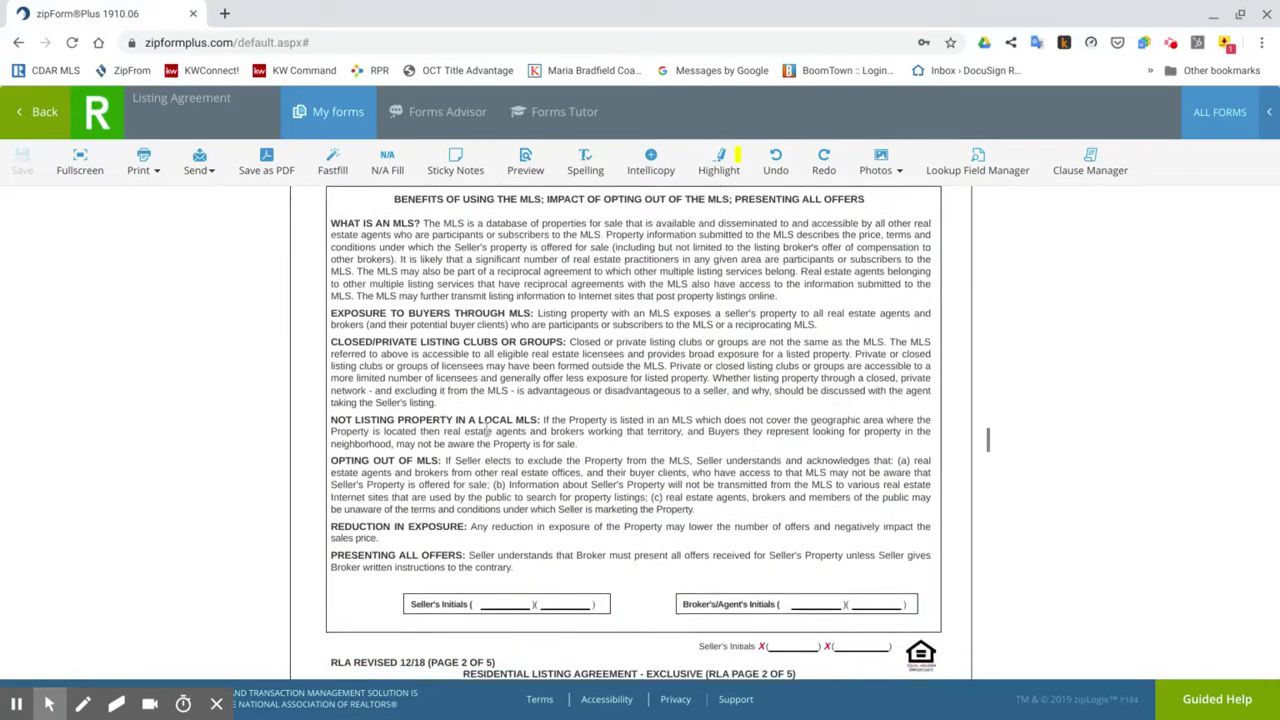
pyautogui.scroll(8, 988, 444)
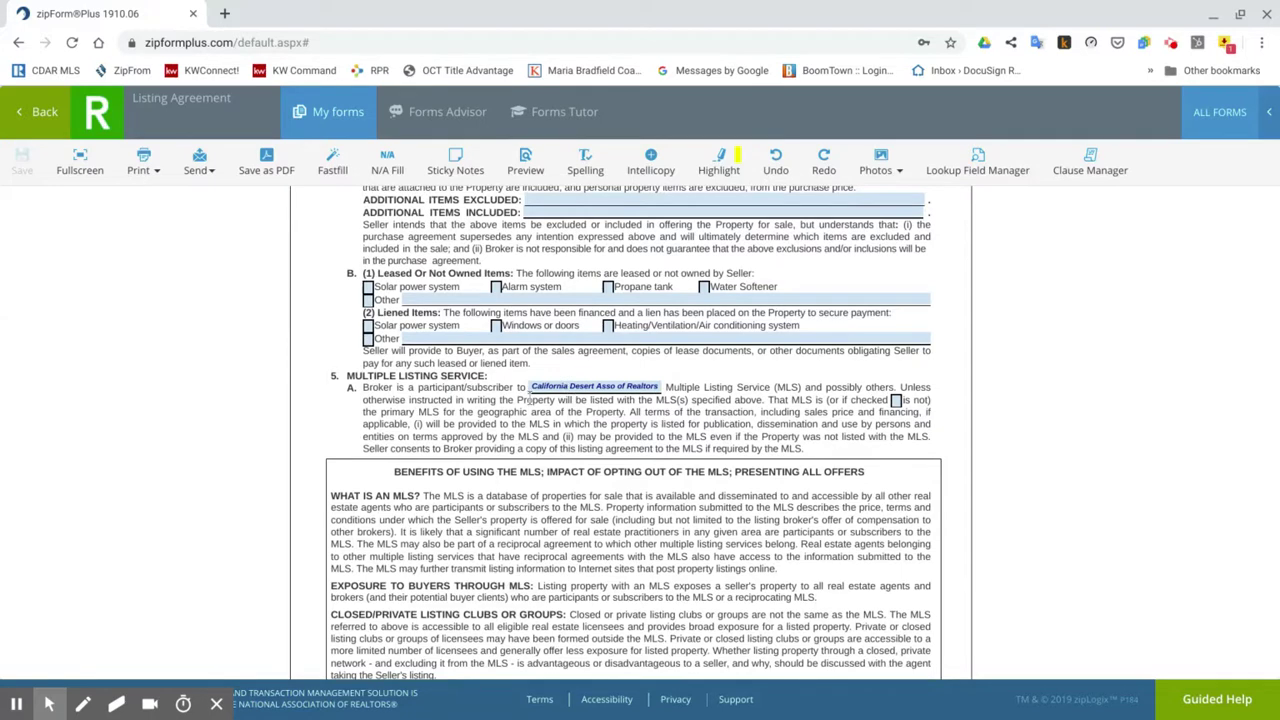
# Highlight the MLS name 'California Desert Asso of Realtors' in 5A, then continue to paragraph 5B.
pyautogui.moveTo(553, 388); pyautogui.dragTo(657, 387)
pyautogui.scroll(-10, 894, 374)
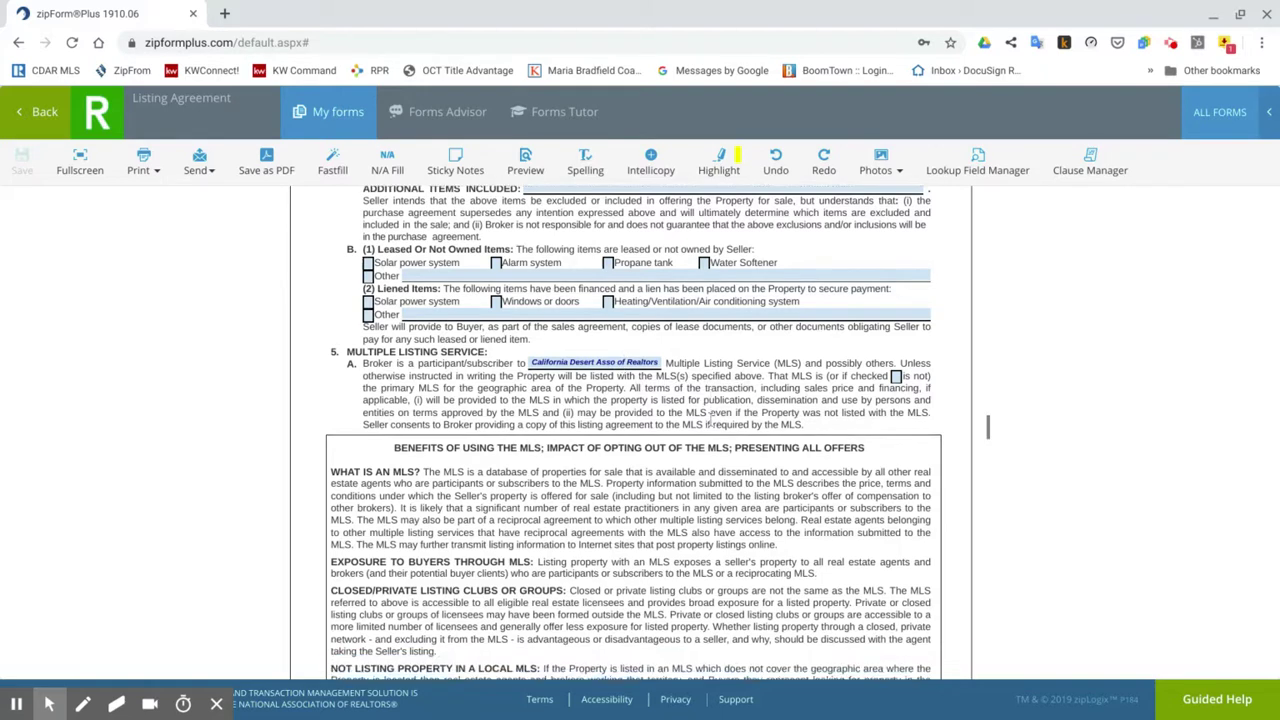
pyautogui.scroll(-2, 630, 430)
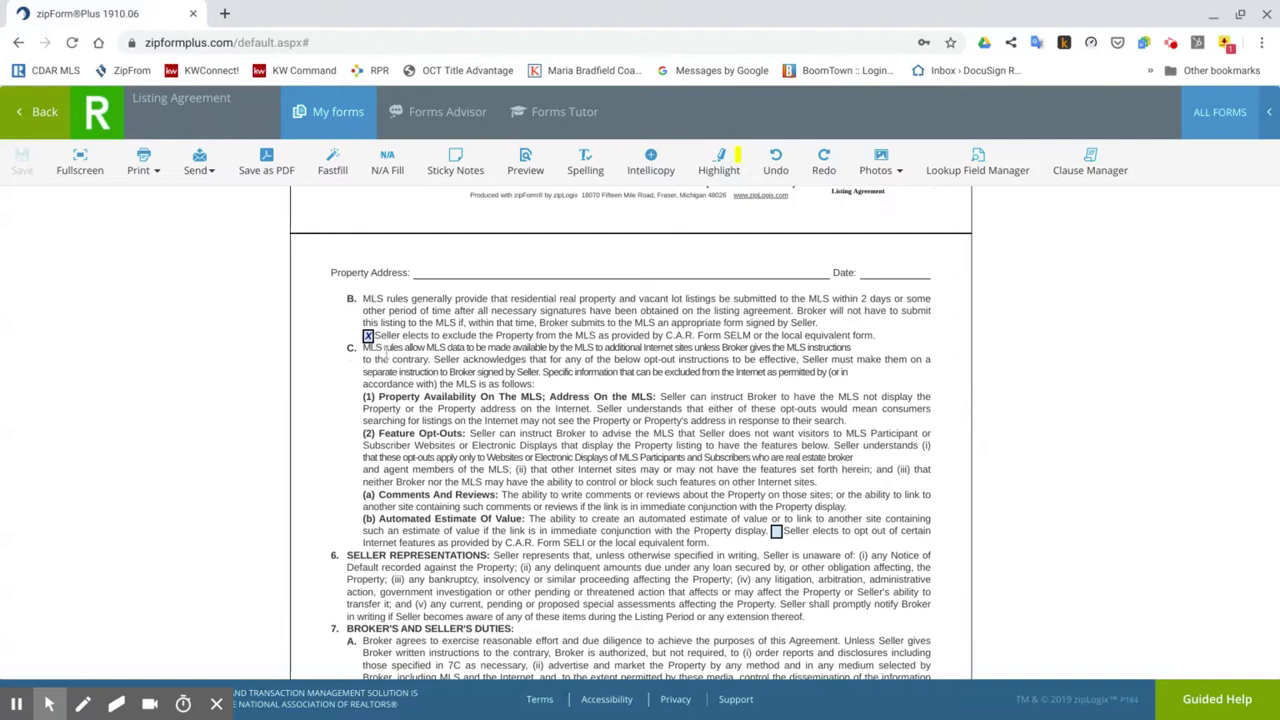
# Scroll through RLA pages 3–5, the Seller's Advisory and the Wire Fraud Advisory.
pyautogui.scroll(-1, 487, 357)
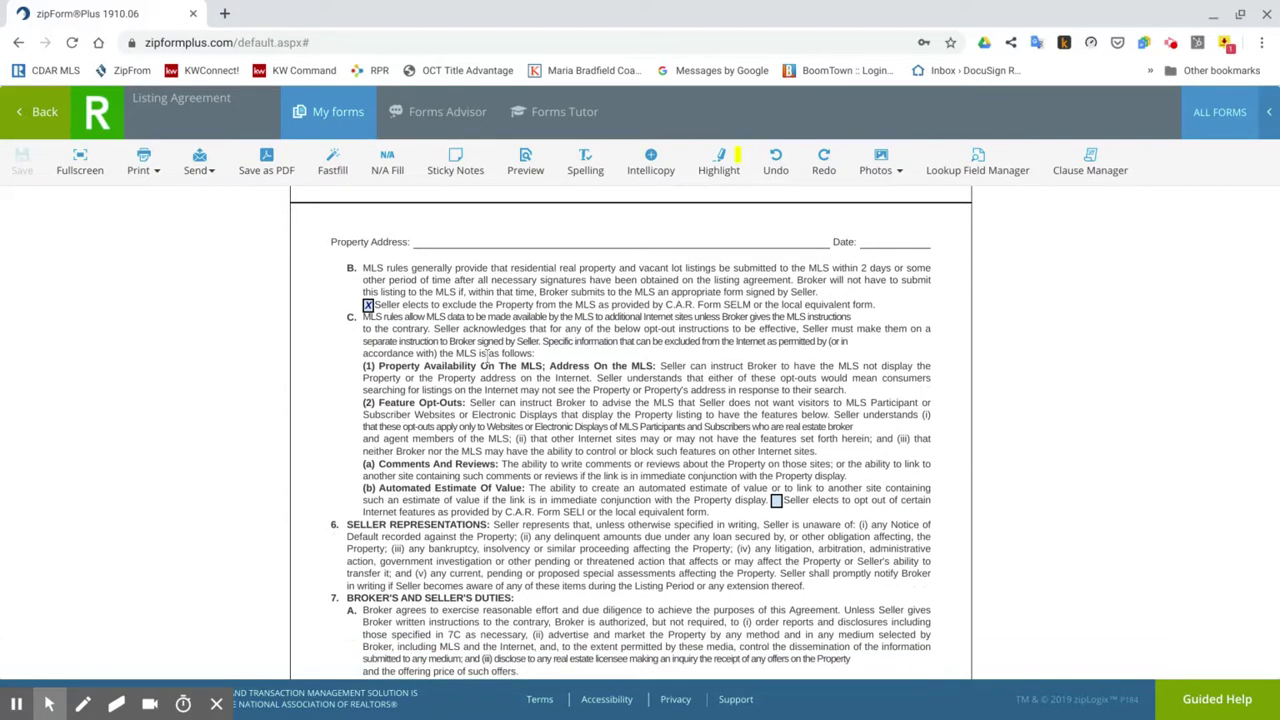
pyautogui.scroll(-1, 988, 467)
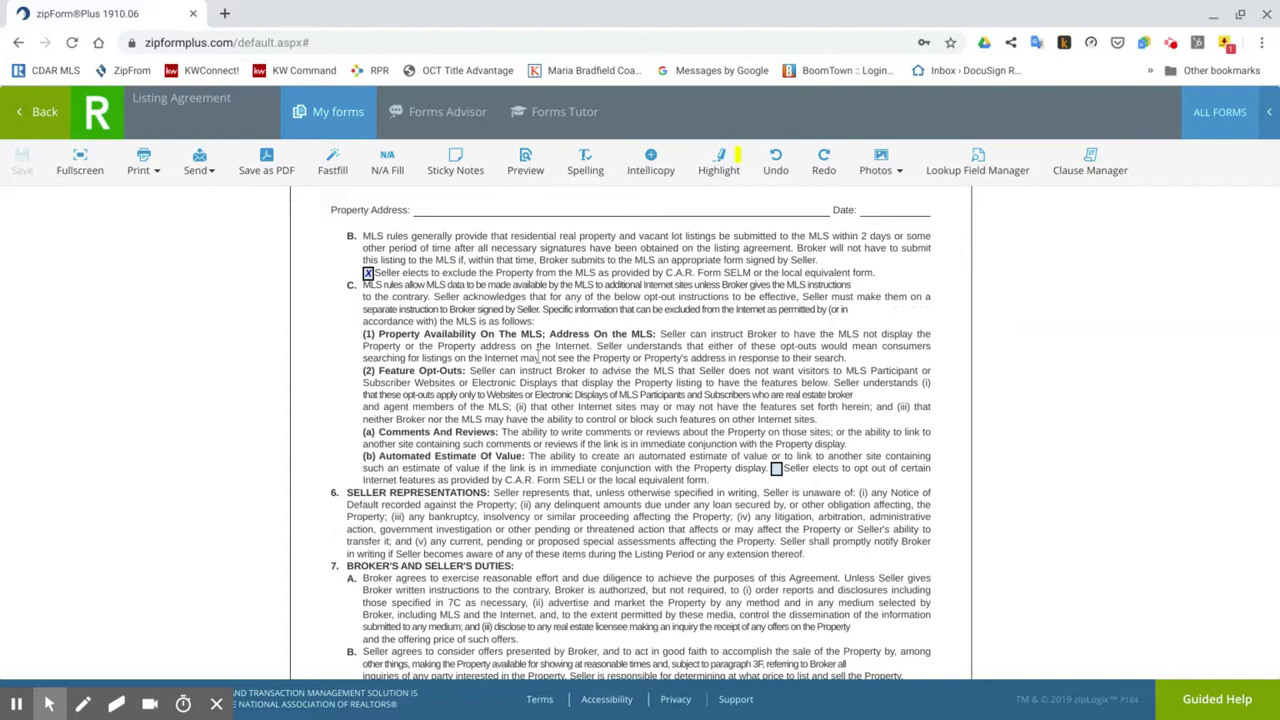
pyautogui.scroll(-3, 988, 476)
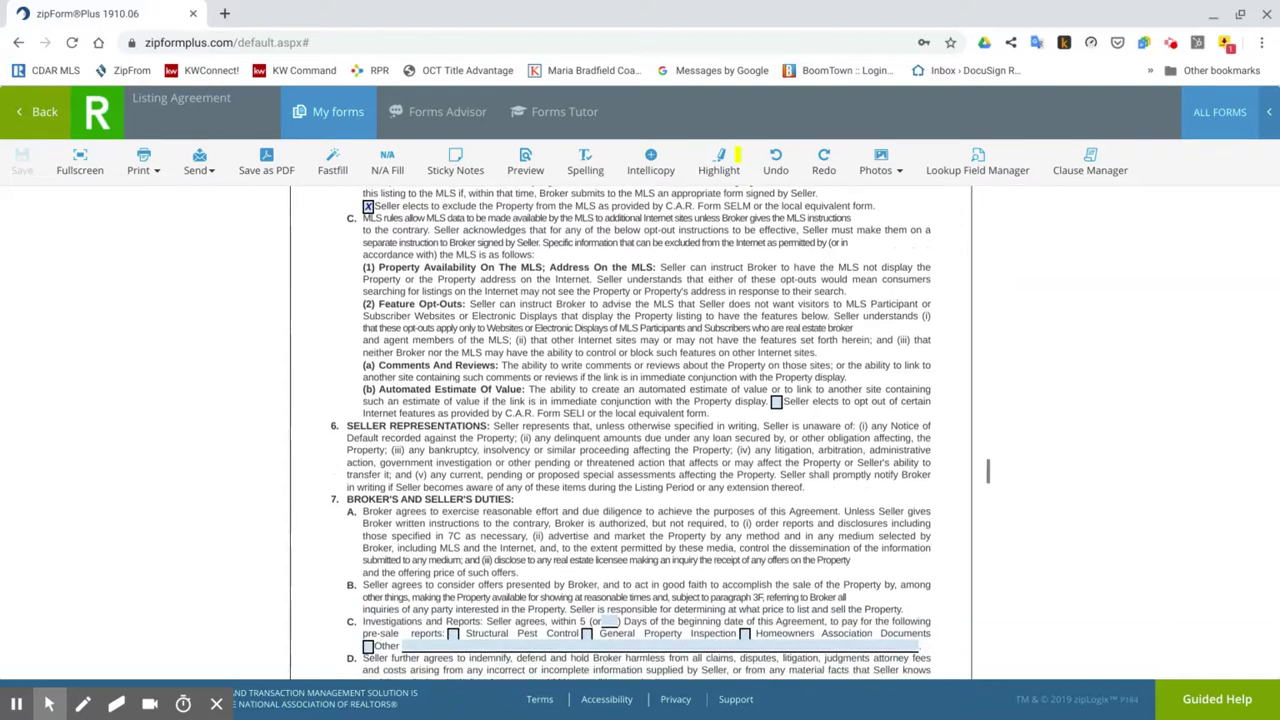
pyautogui.scroll(-2, 988, 476)
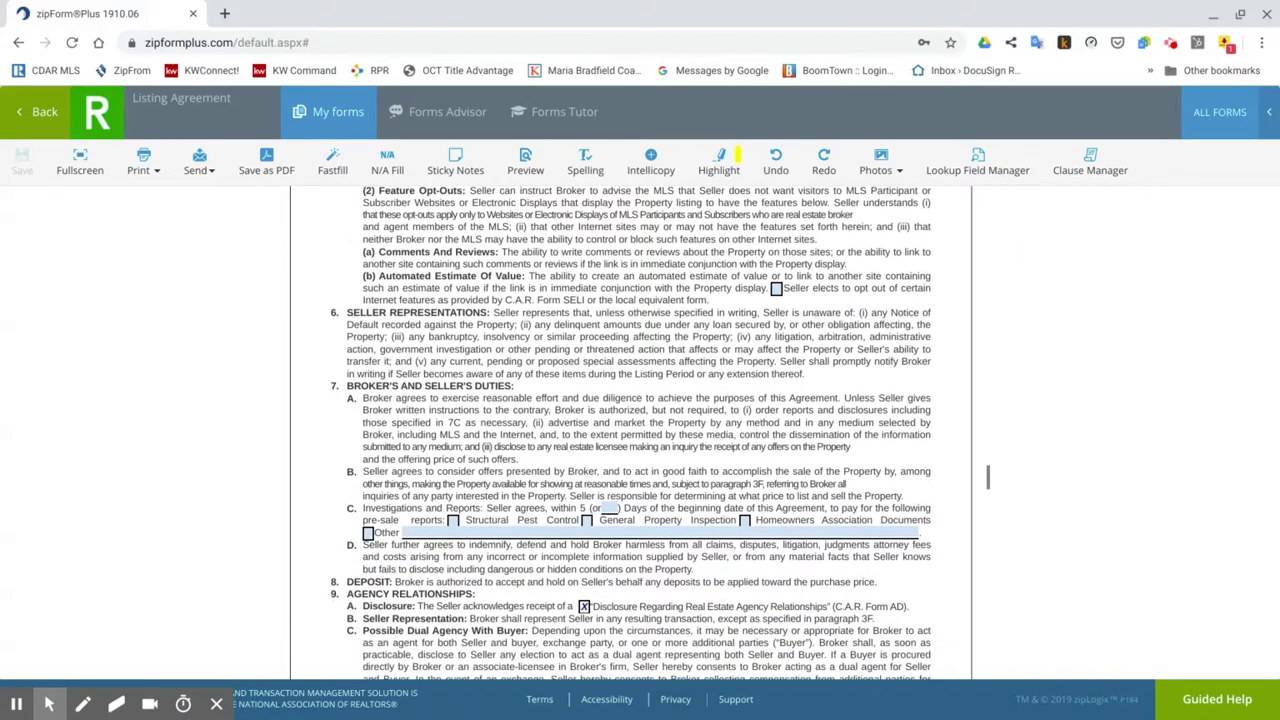
pyautogui.scroll(-3, 549, 390)
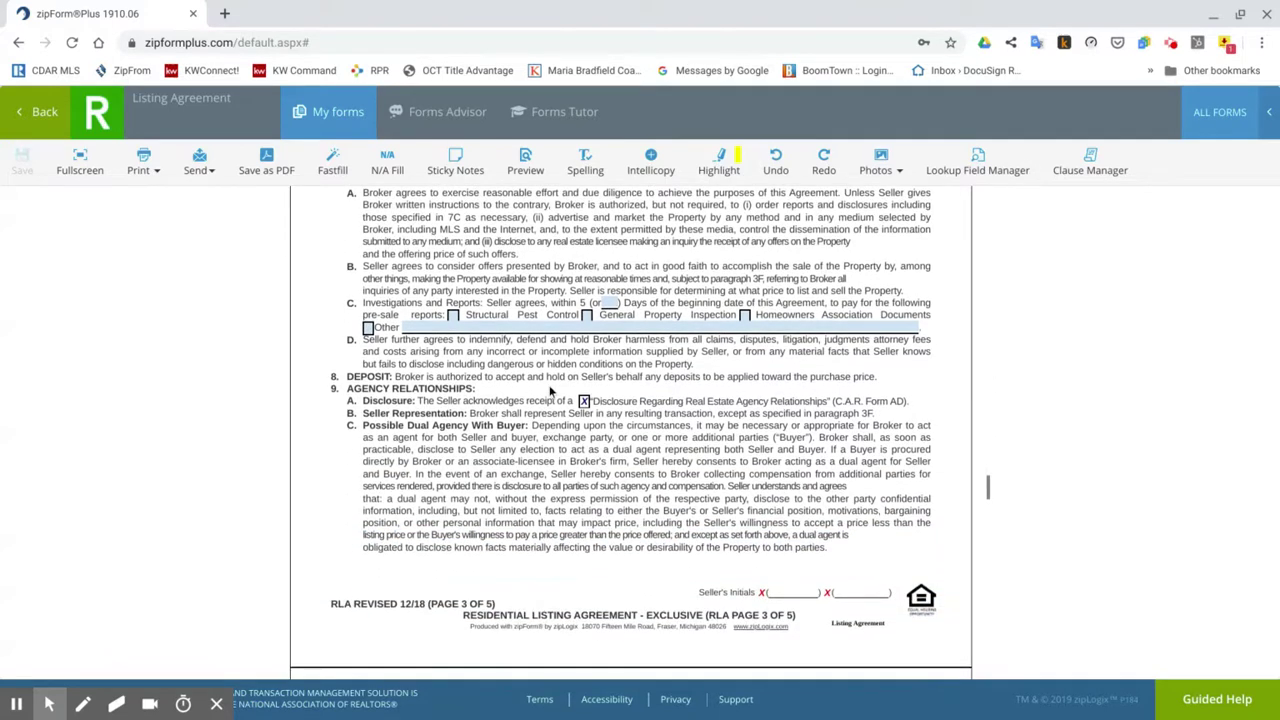
pyautogui.scroll(-7, 533, 429)
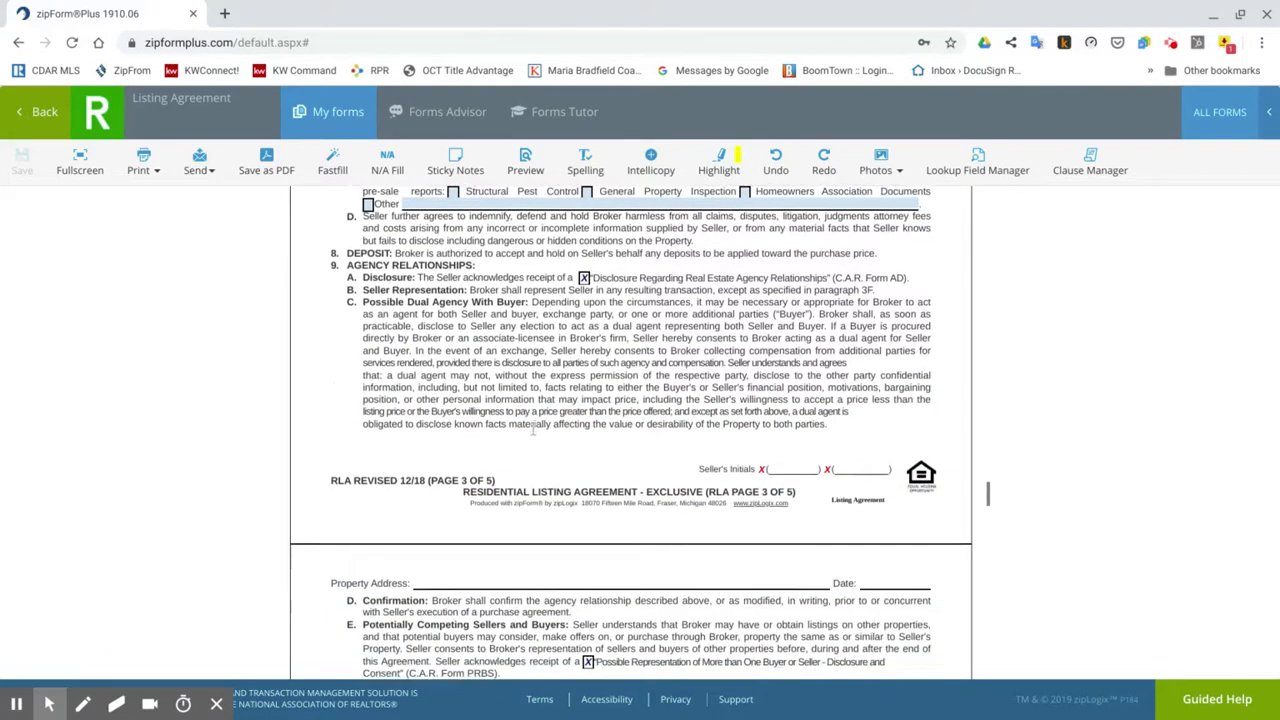
pyautogui.scroll(-2, 533, 429)
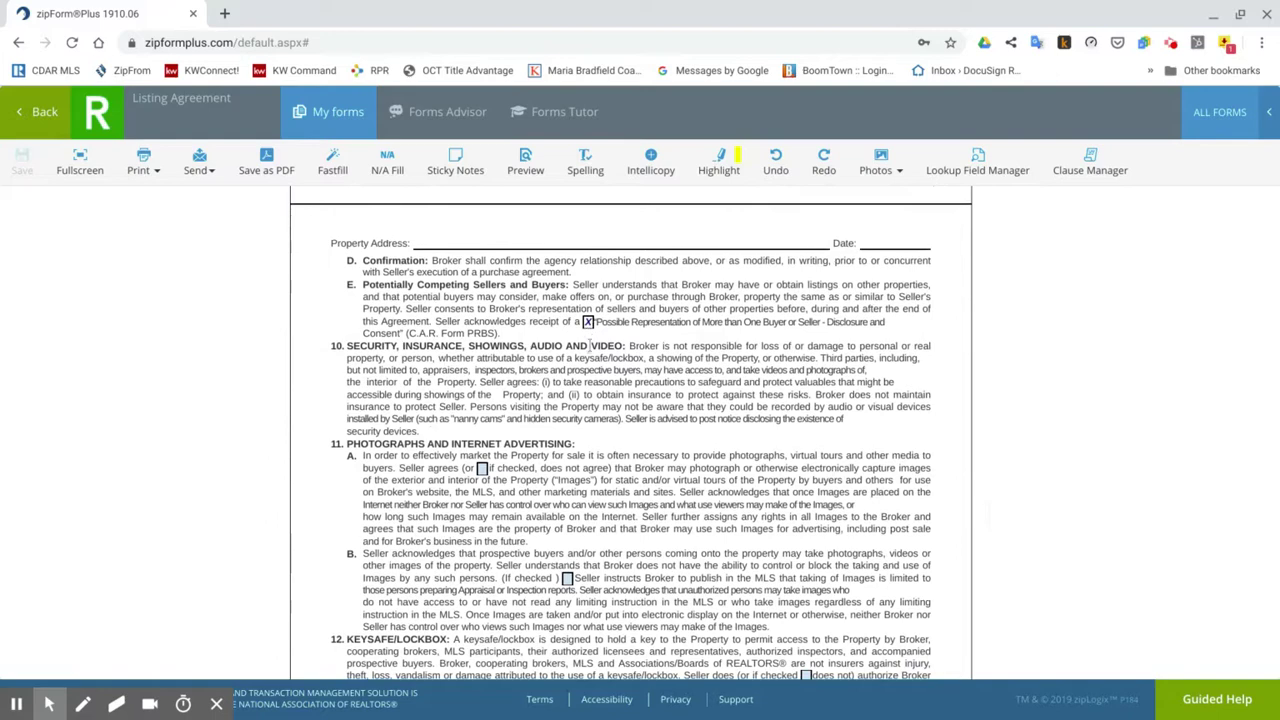
pyautogui.scroll(-10, 588, 398)
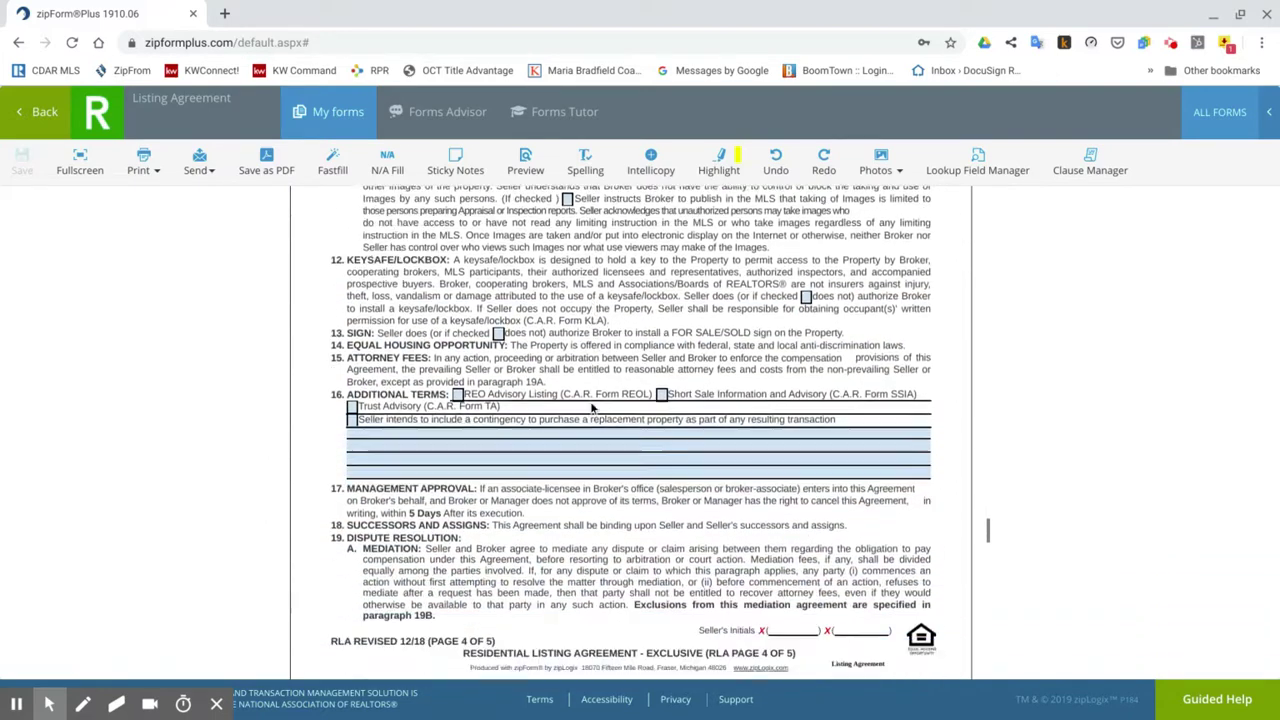
pyautogui.scroll(-12, 987, 537)
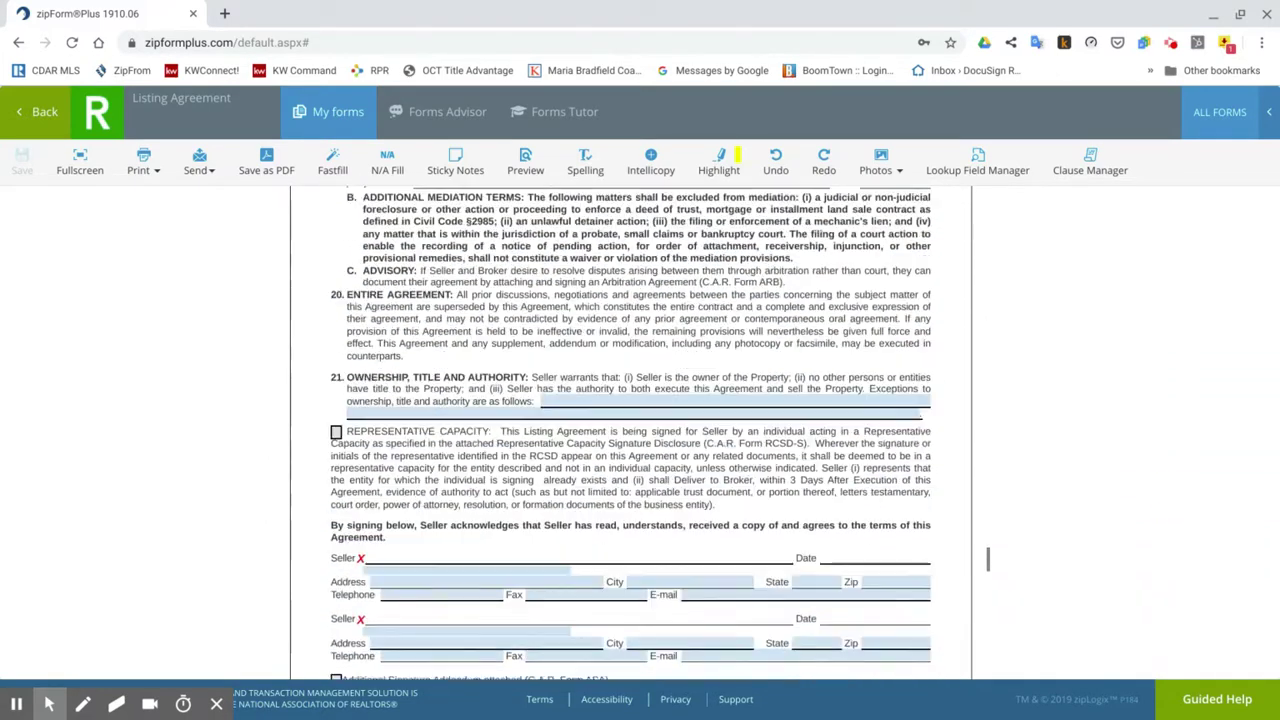
pyautogui.scroll(-20, 988, 568)
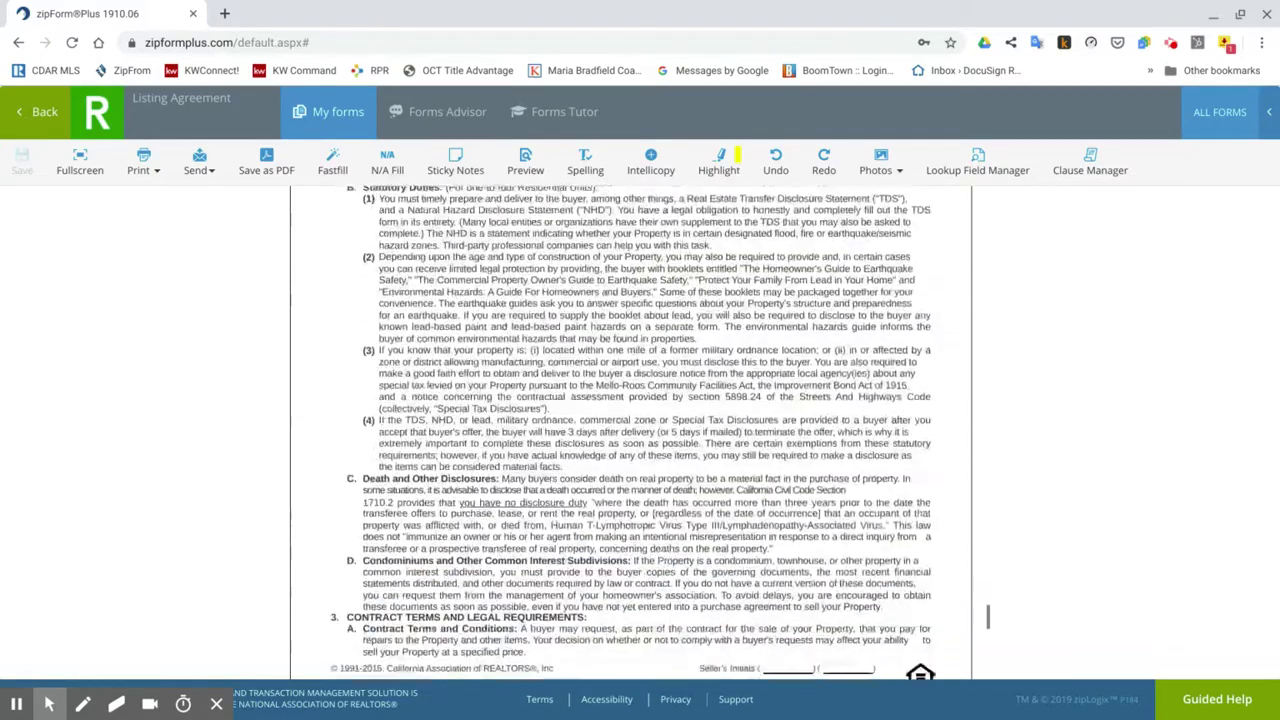
pyautogui.scroll(-15, 988, 665)
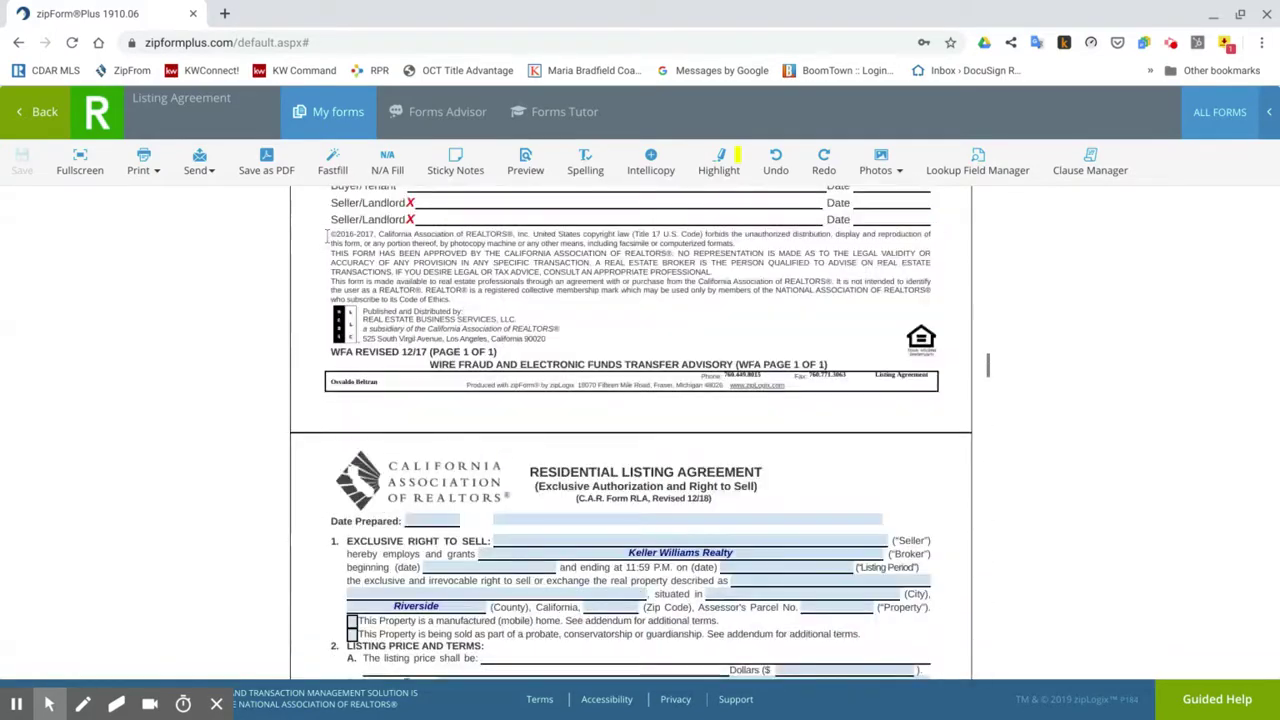
# Open Addendum No #1 from the Documents list, scroll through it, and go back to the list.
pyautogui.click(40, 114)
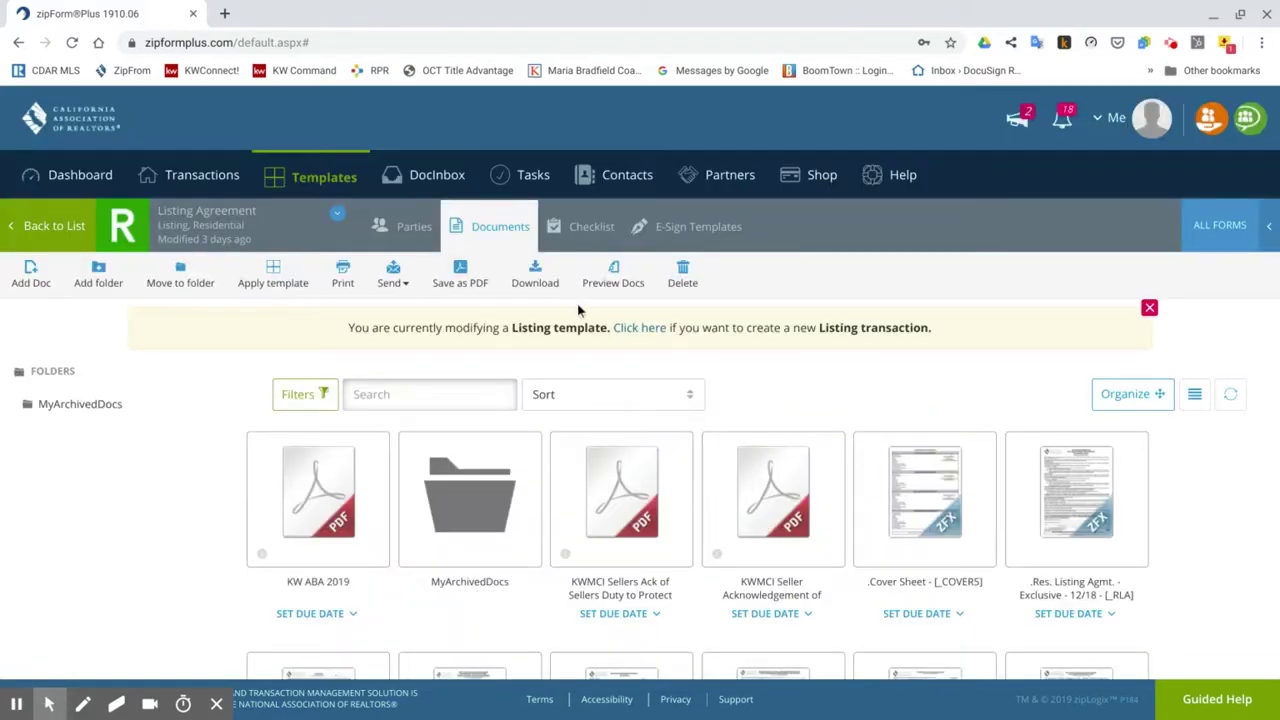
pyautogui.scroll(-3, 1175, 519)
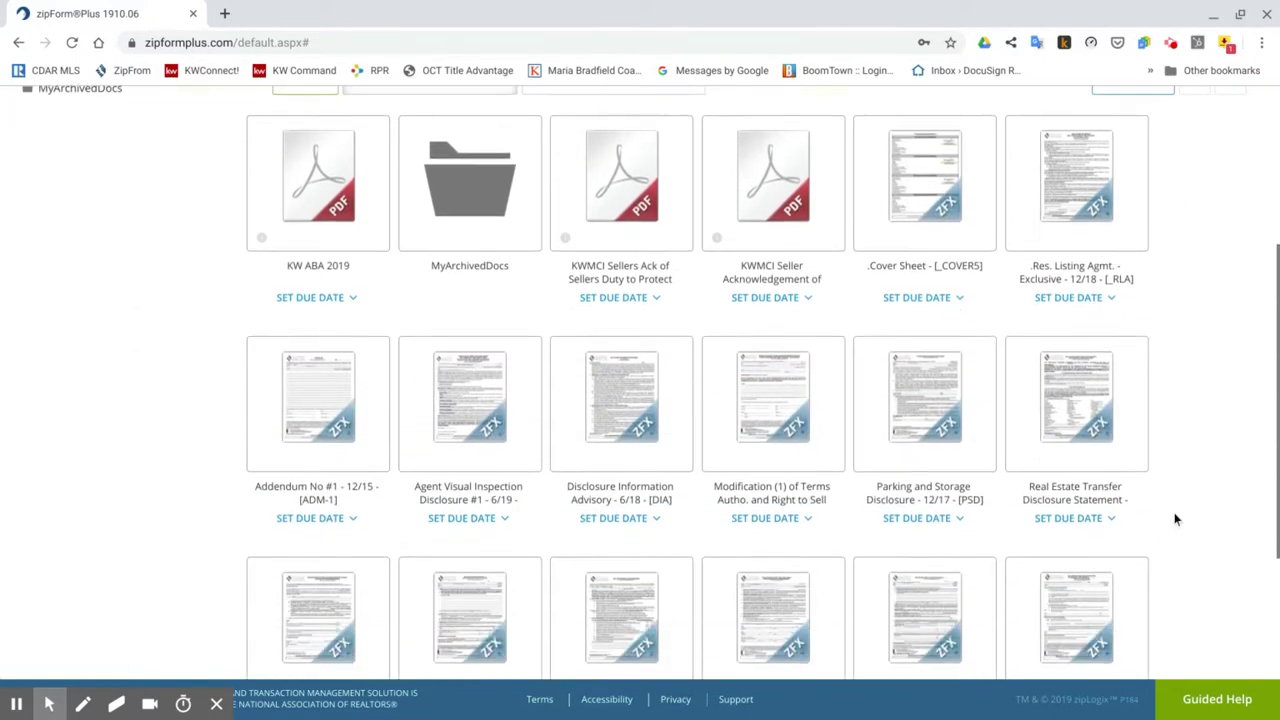
pyautogui.click(330, 446)
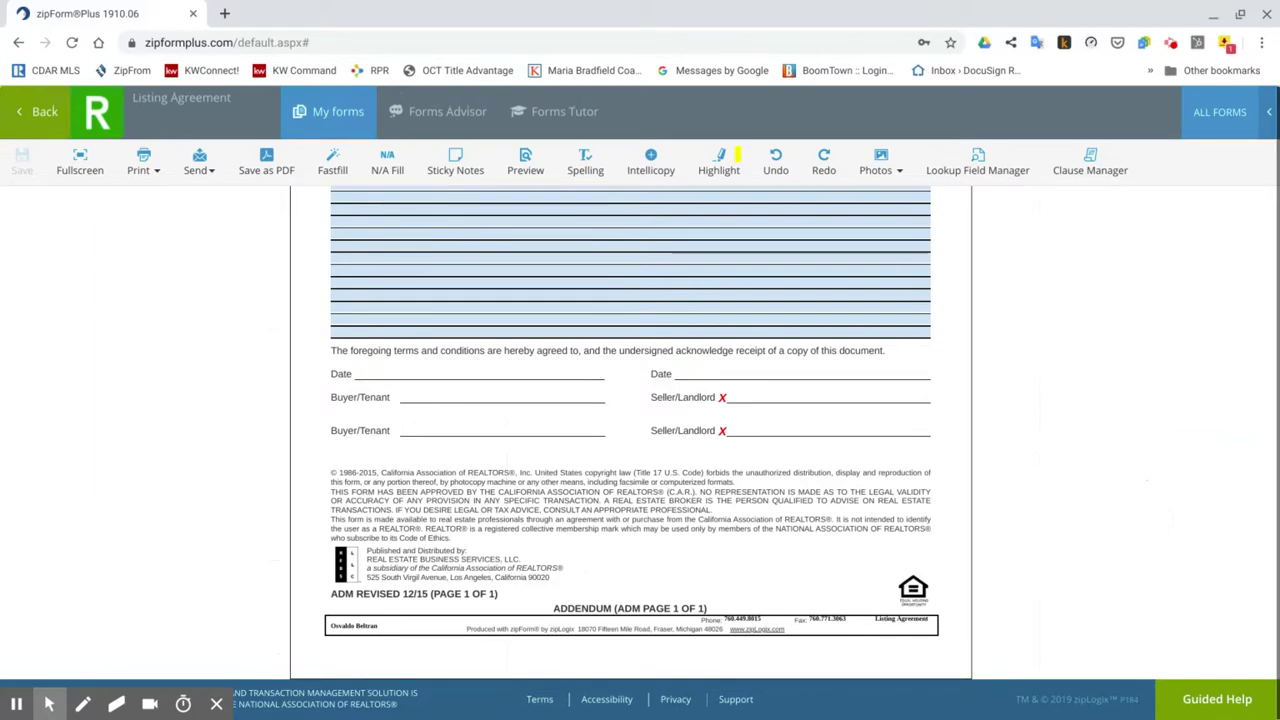
pyautogui.scroll(3, 628, 457)
pyautogui.scroll(2, 628, 457)
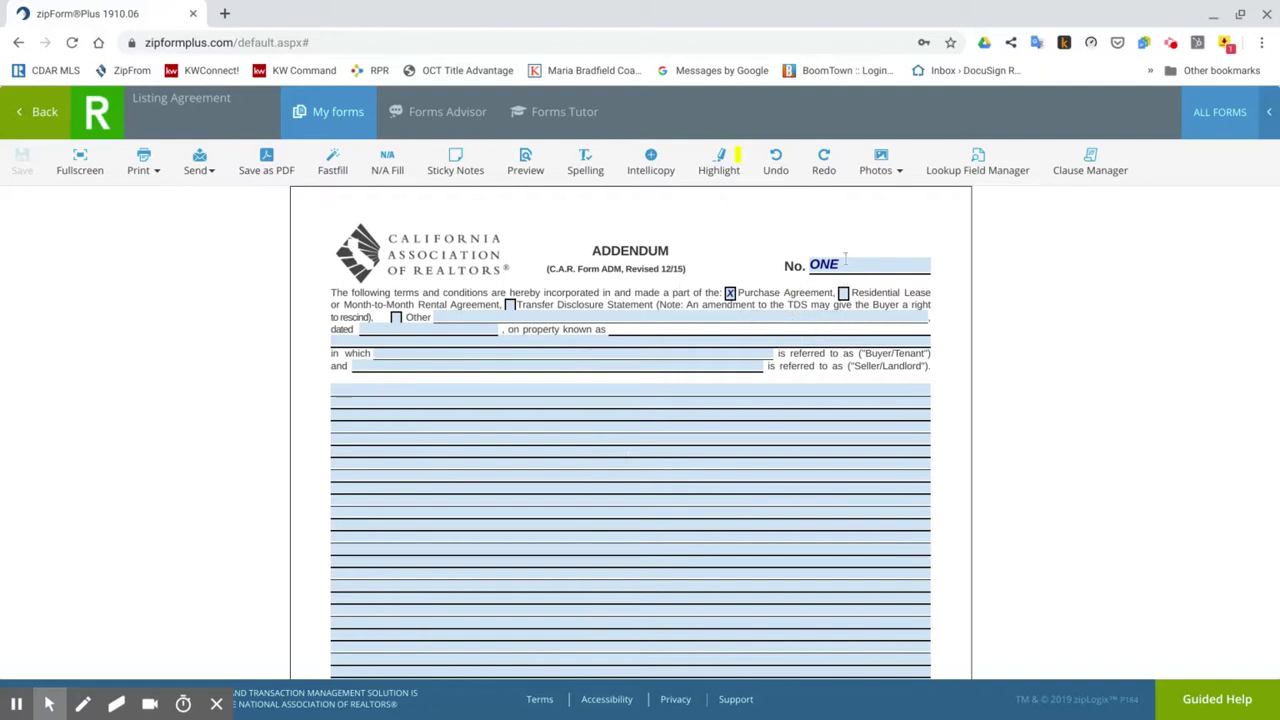
pyautogui.scroll(-5, 620, 298)
pyautogui.scroll(5, 620, 298)
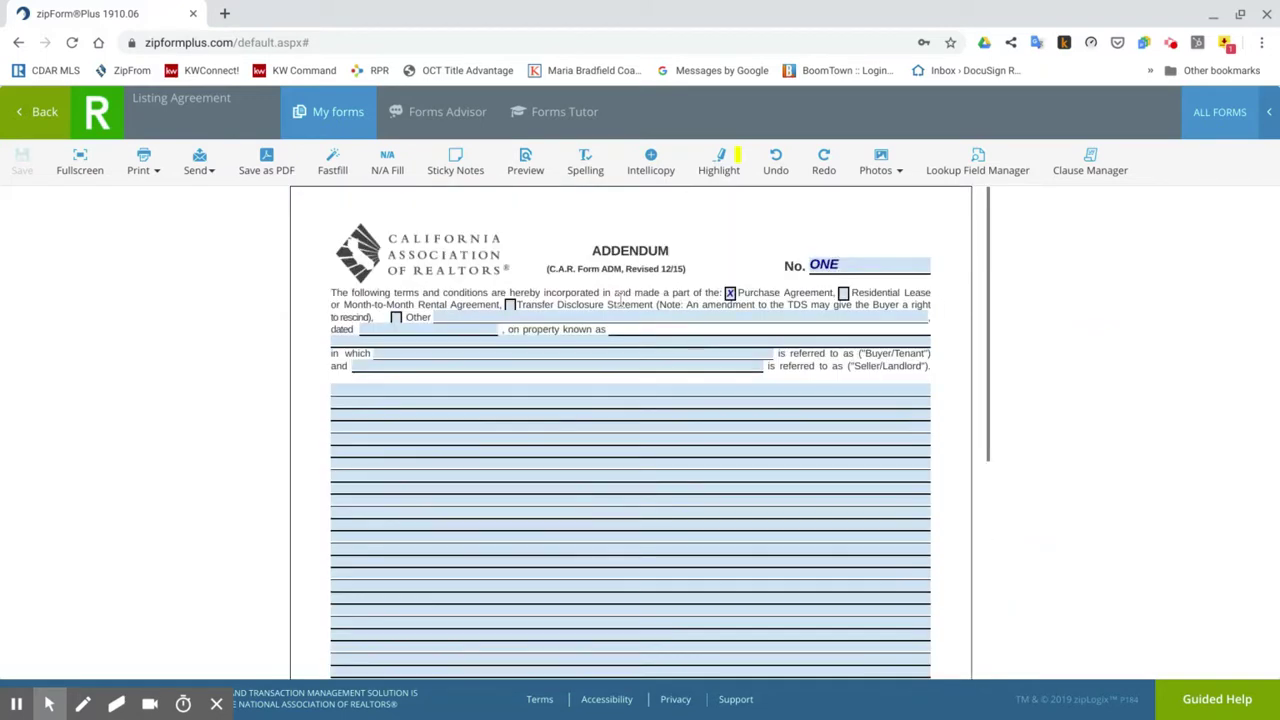
pyautogui.click(60, 128)
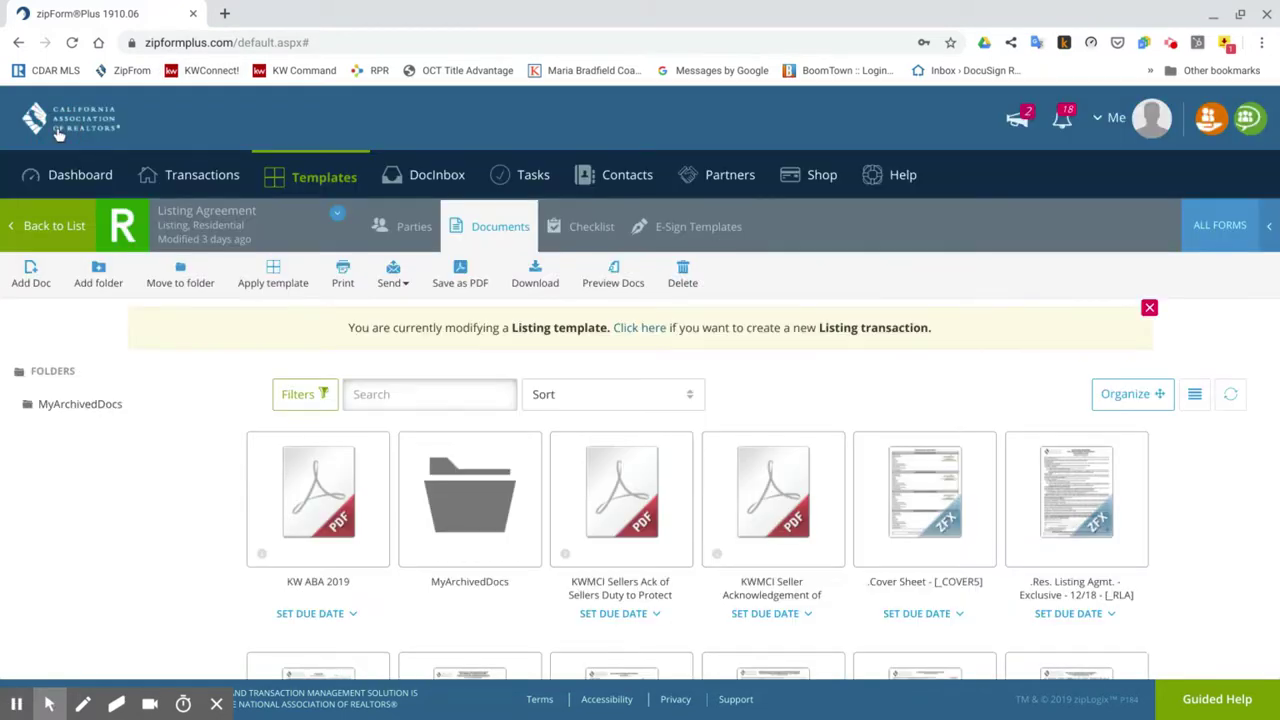
# Open the Agent Visual Inspection Disclosure and dismiss the inspection-date calendar without picking a date.
pyautogui.scroll(-4, 458, 330)
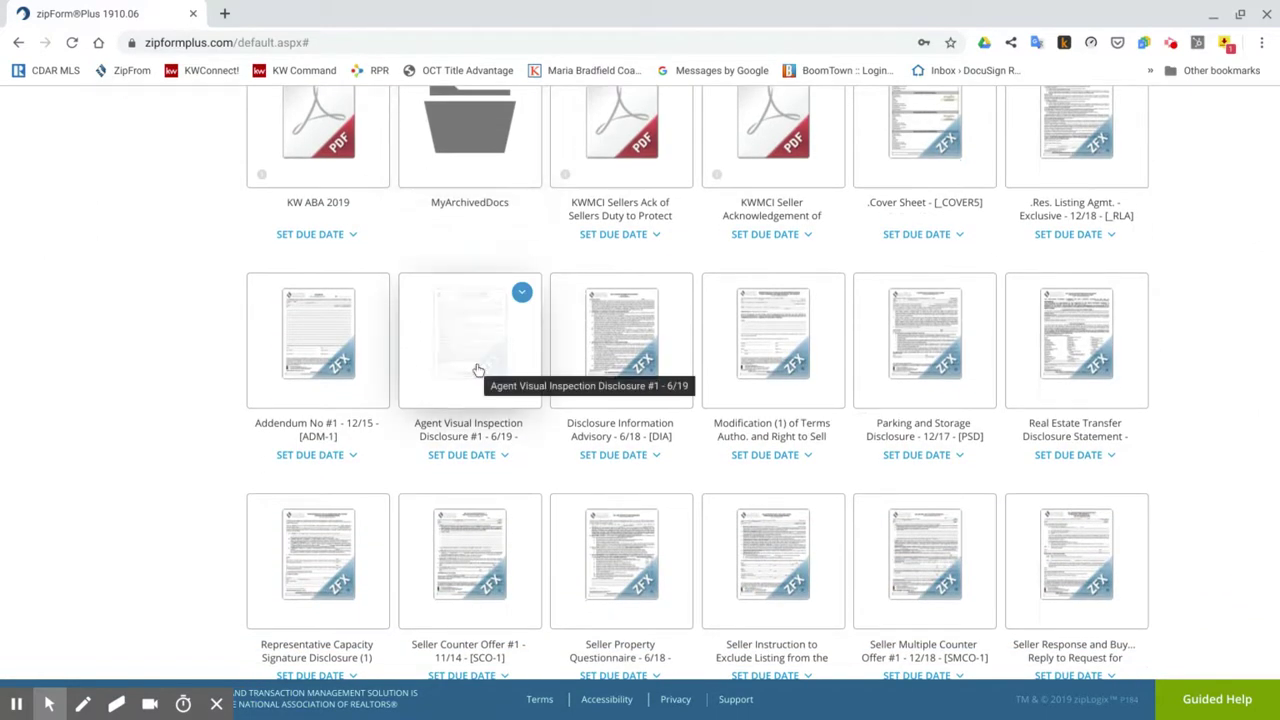
pyautogui.click(478, 370)
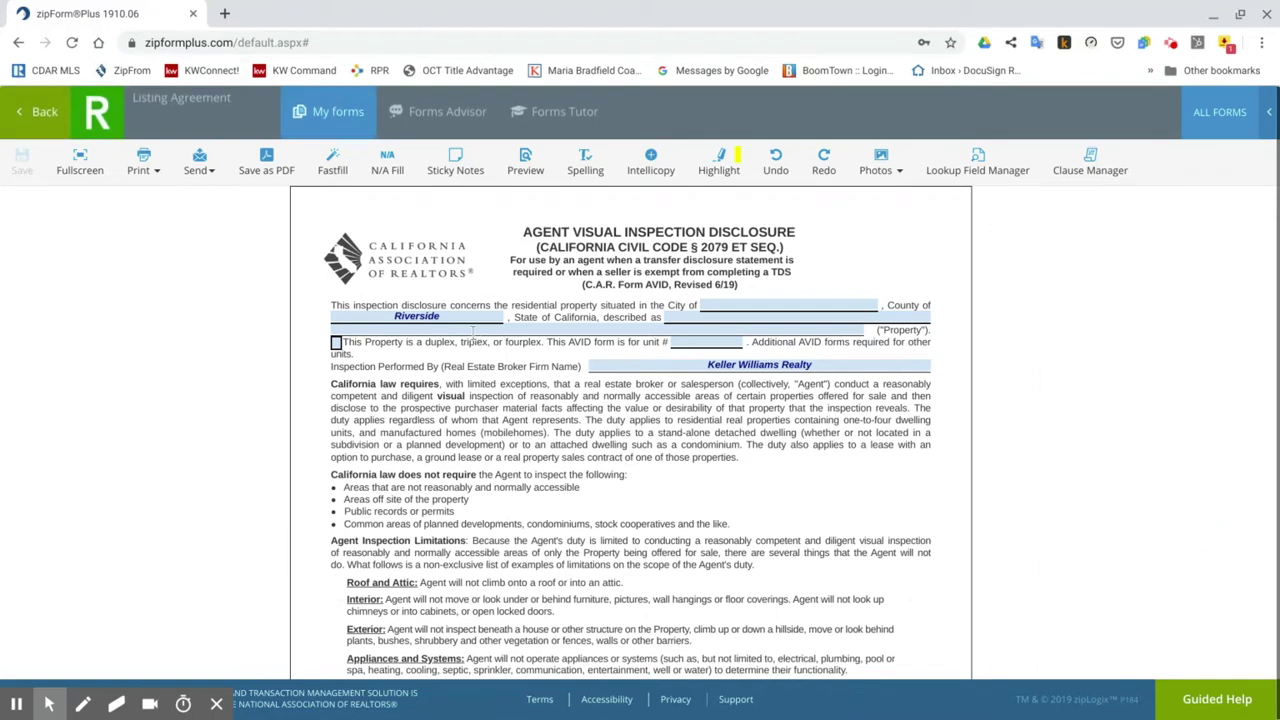
pyautogui.scroll(-10, 703, 475)
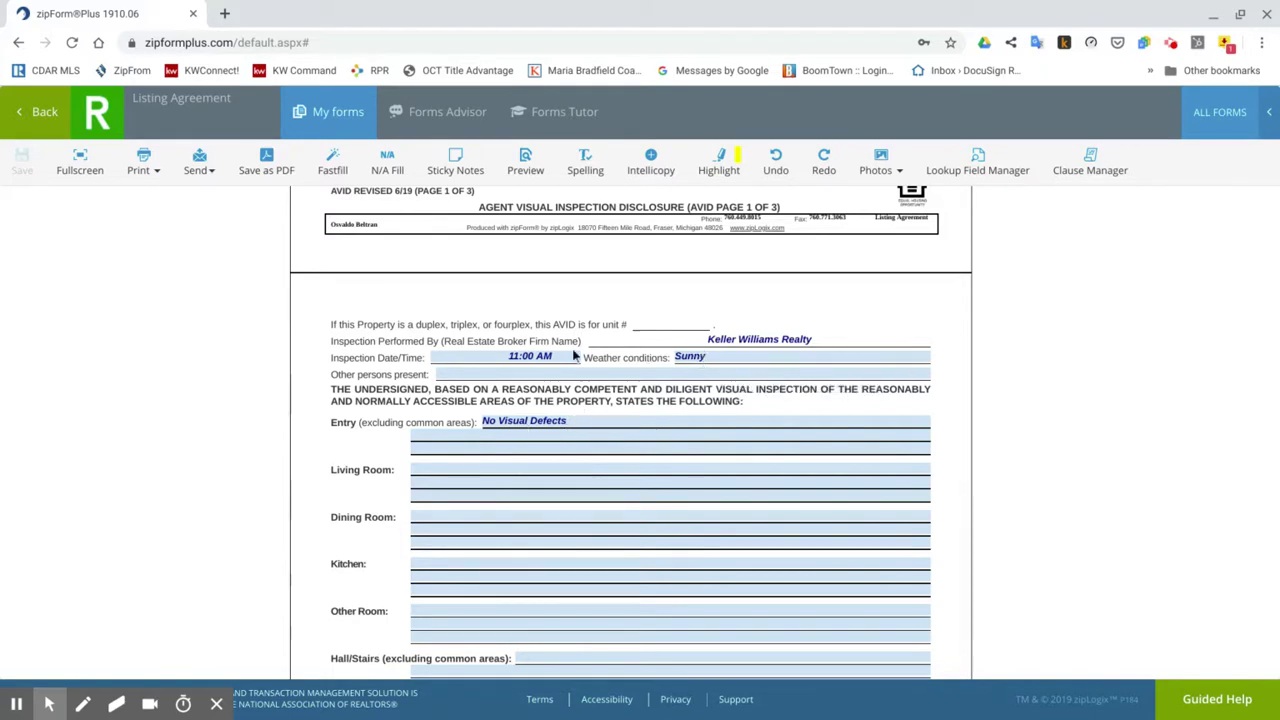
pyautogui.click(476, 357)
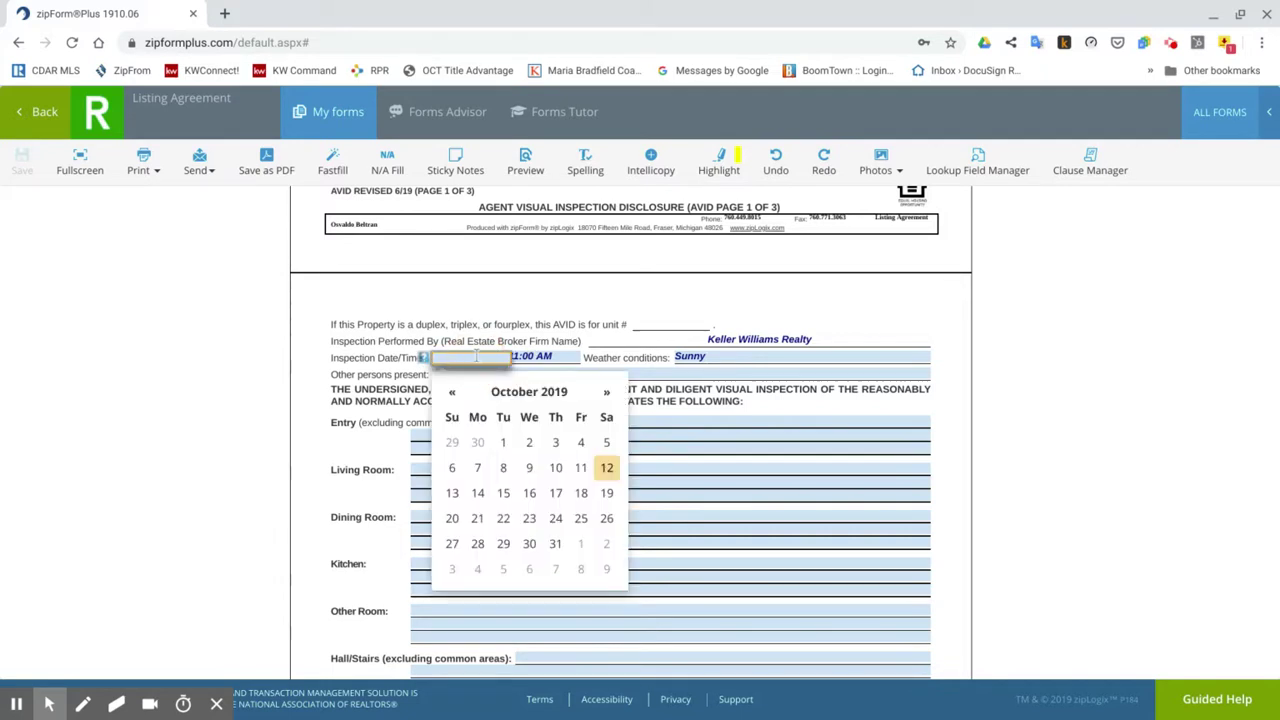
pyautogui.click(392, 341)
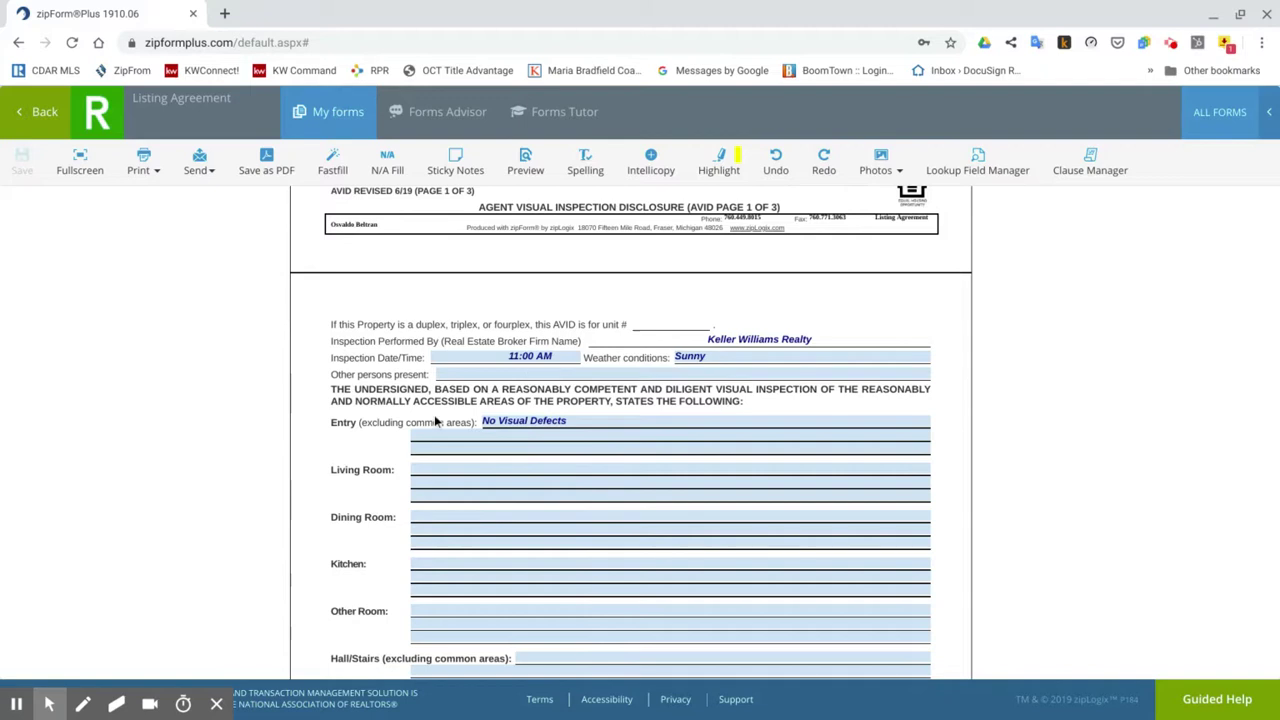
# Scroll to the final page, checking Bedroom #1 Master Bedroom and Bath #1 Master bath.
pyautogui.scroll(-3, 436, 422)
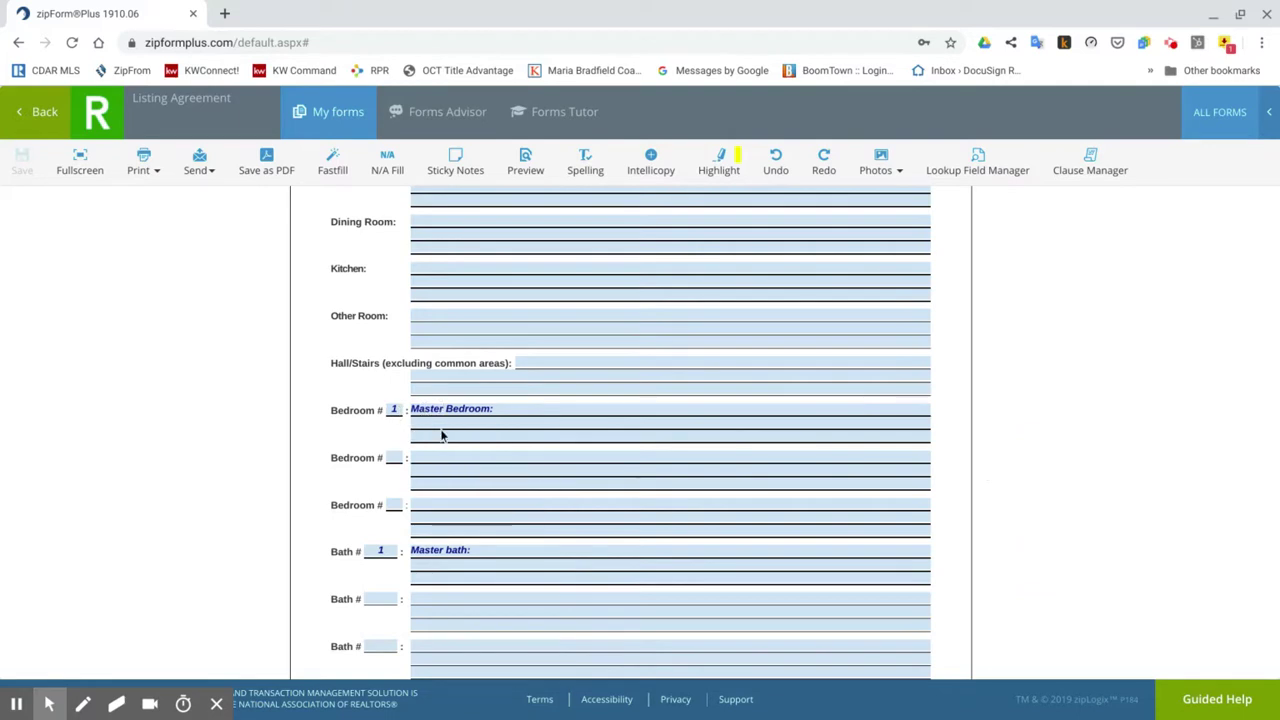
pyautogui.scroll(-1, 395, 475)
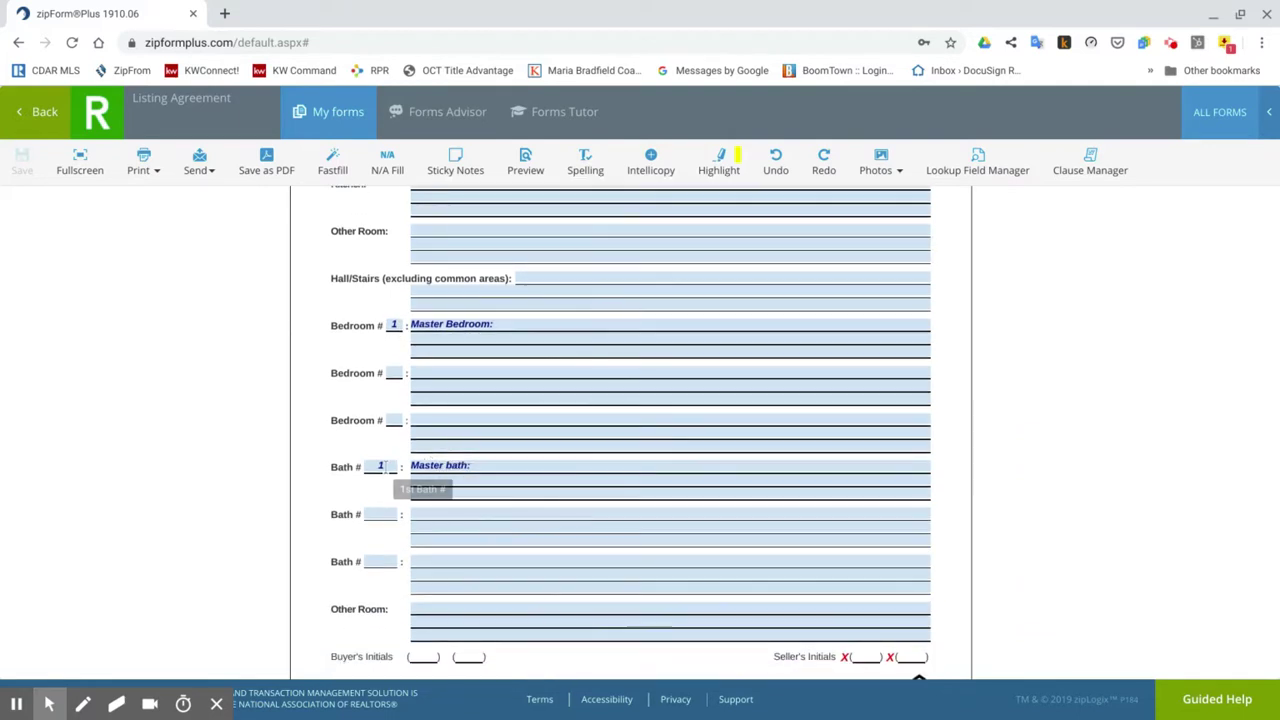
pyautogui.scroll(-6, 412, 496)
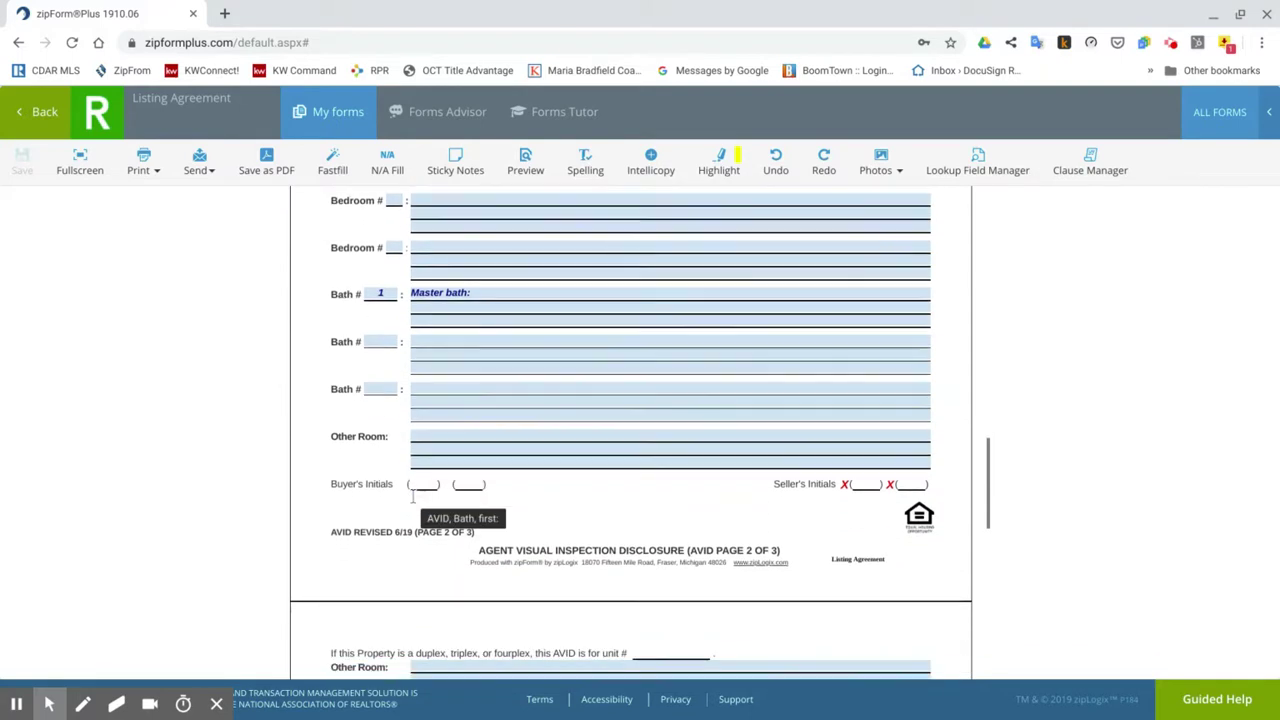
pyautogui.scroll(-2, 729, 462)
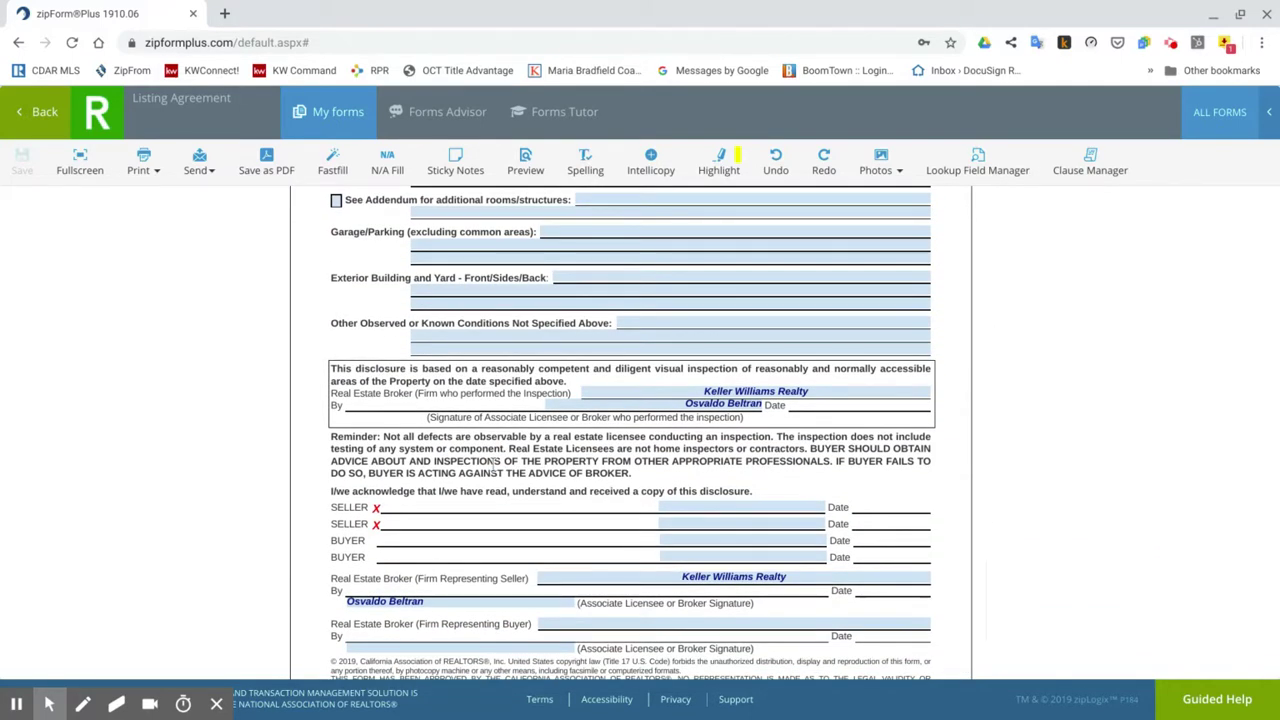
pyautogui.scroll(-2, 493, 464)
pyautogui.scroll(20, 493, 464)
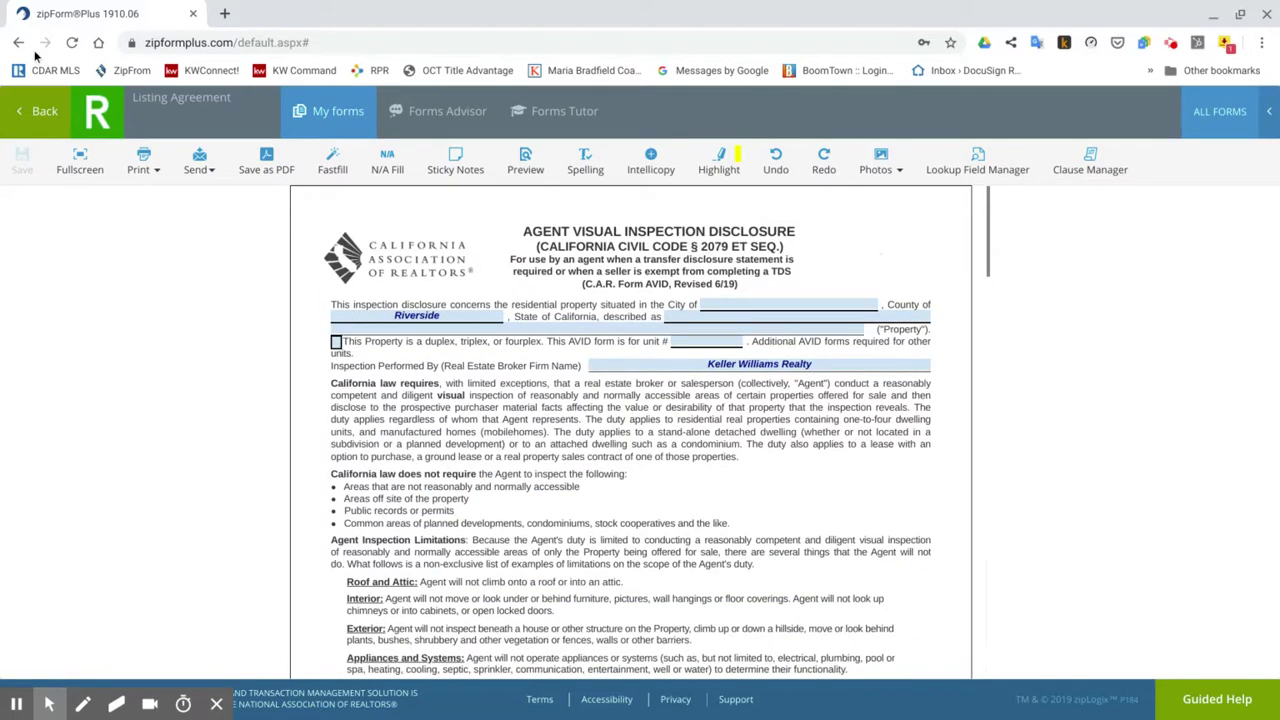
# Open the Disclosure Information Advisory from the Documents list and scroll to its end.
pyautogui.click(38, 112)
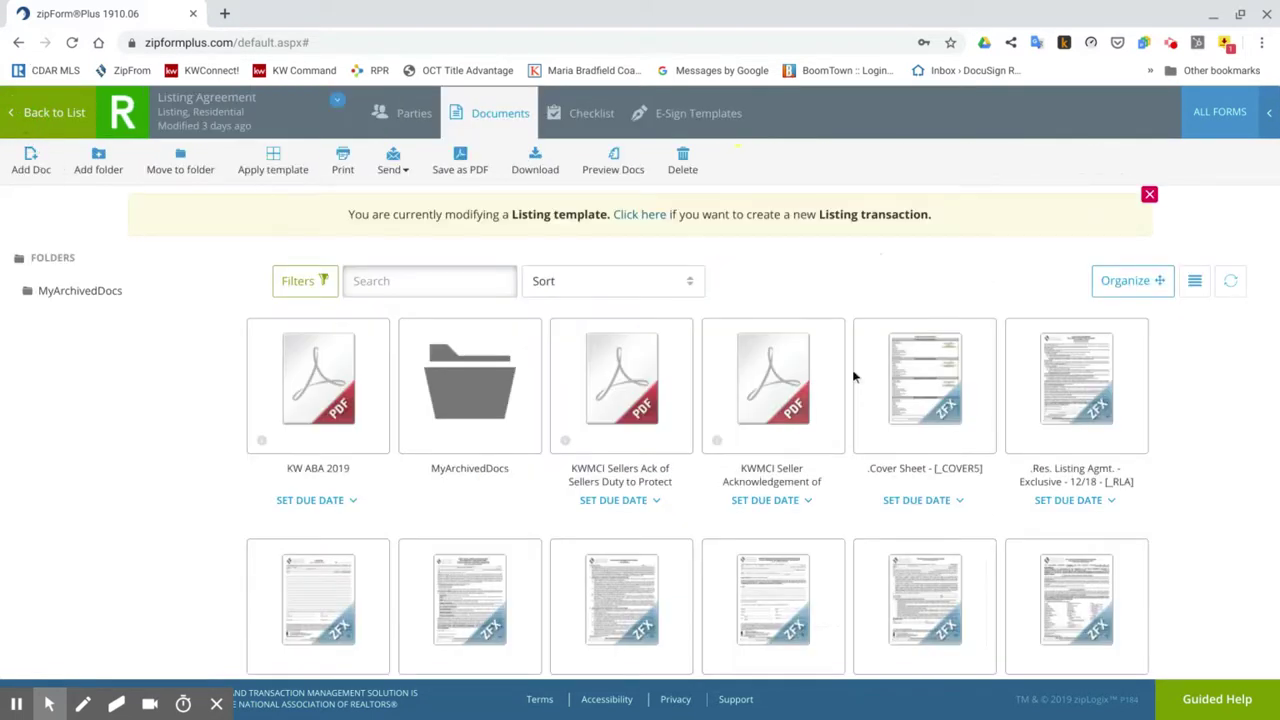
pyautogui.scroll(-2, 853, 406)
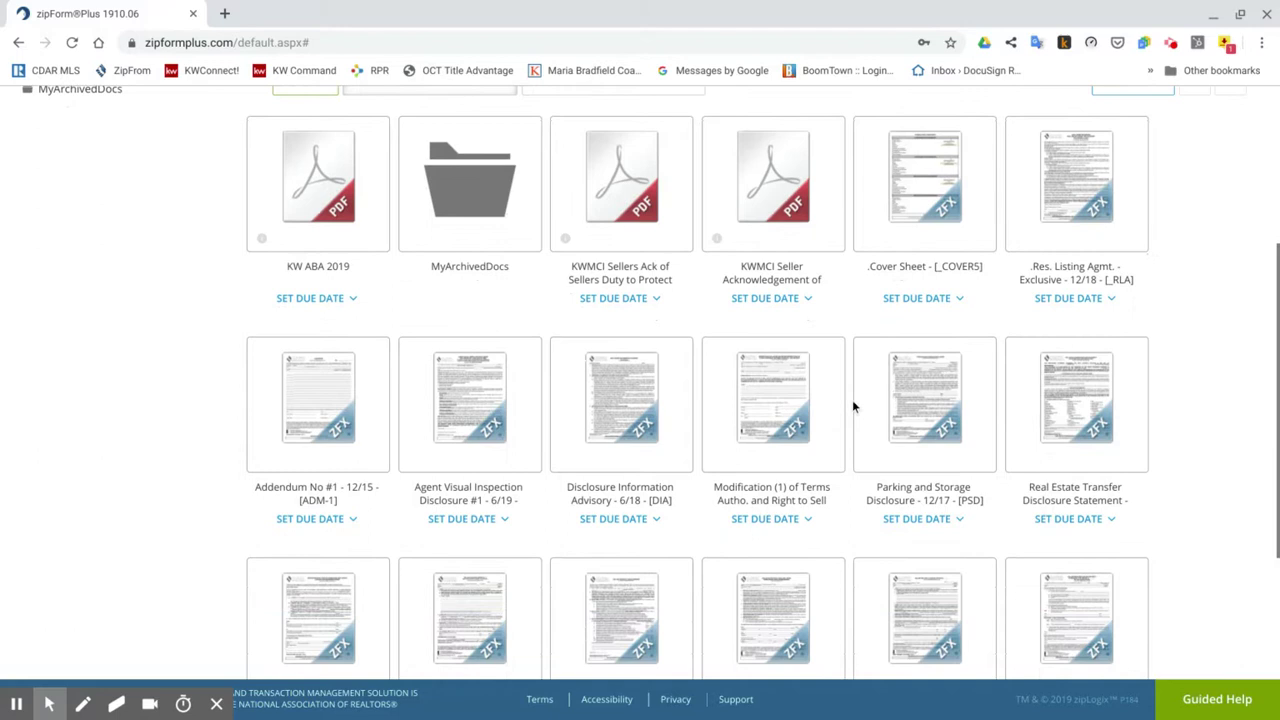
pyautogui.scroll(-1, 852, 400)
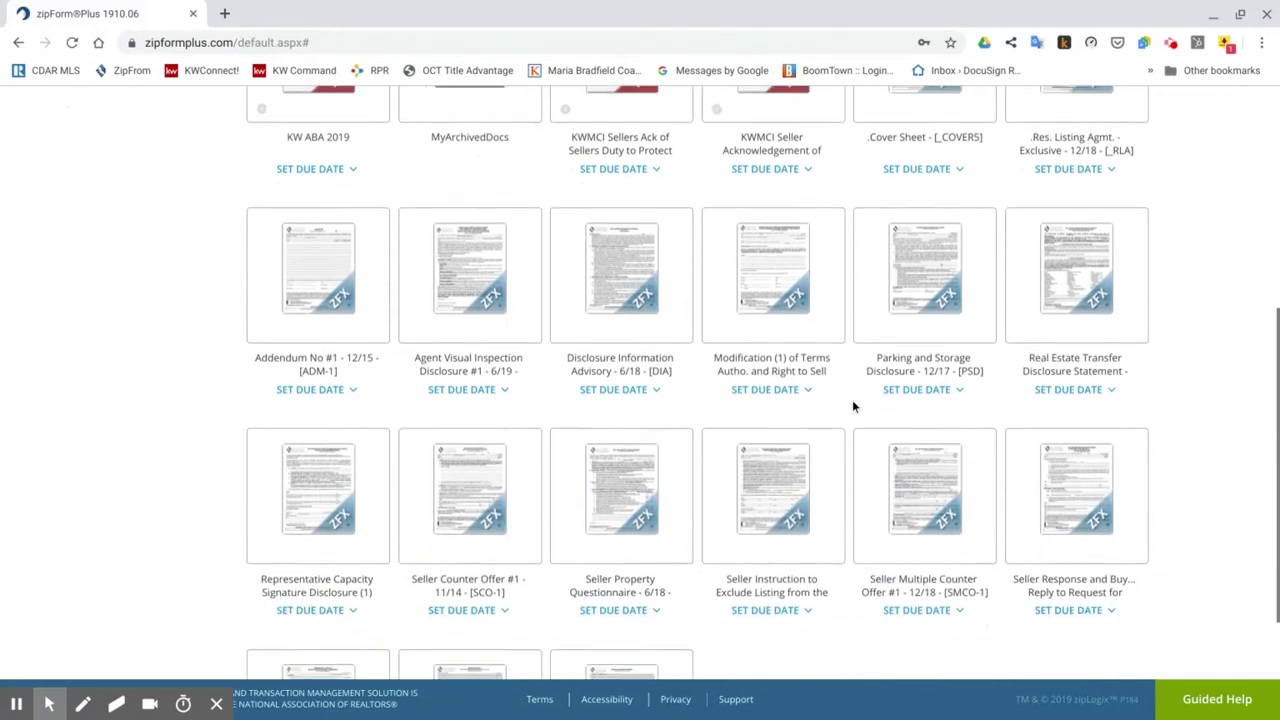
pyautogui.click(633, 289)
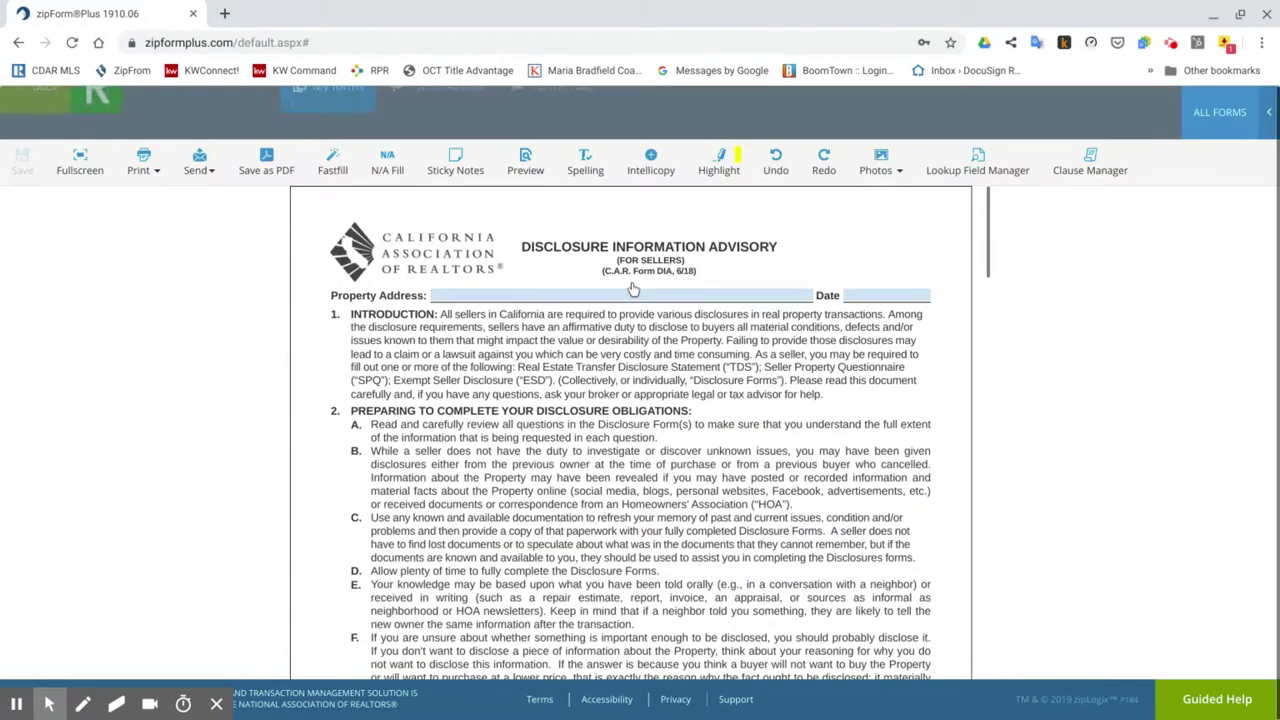
pyautogui.scroll(-6, 758, 447)
pyautogui.scroll(-20, 758, 447)
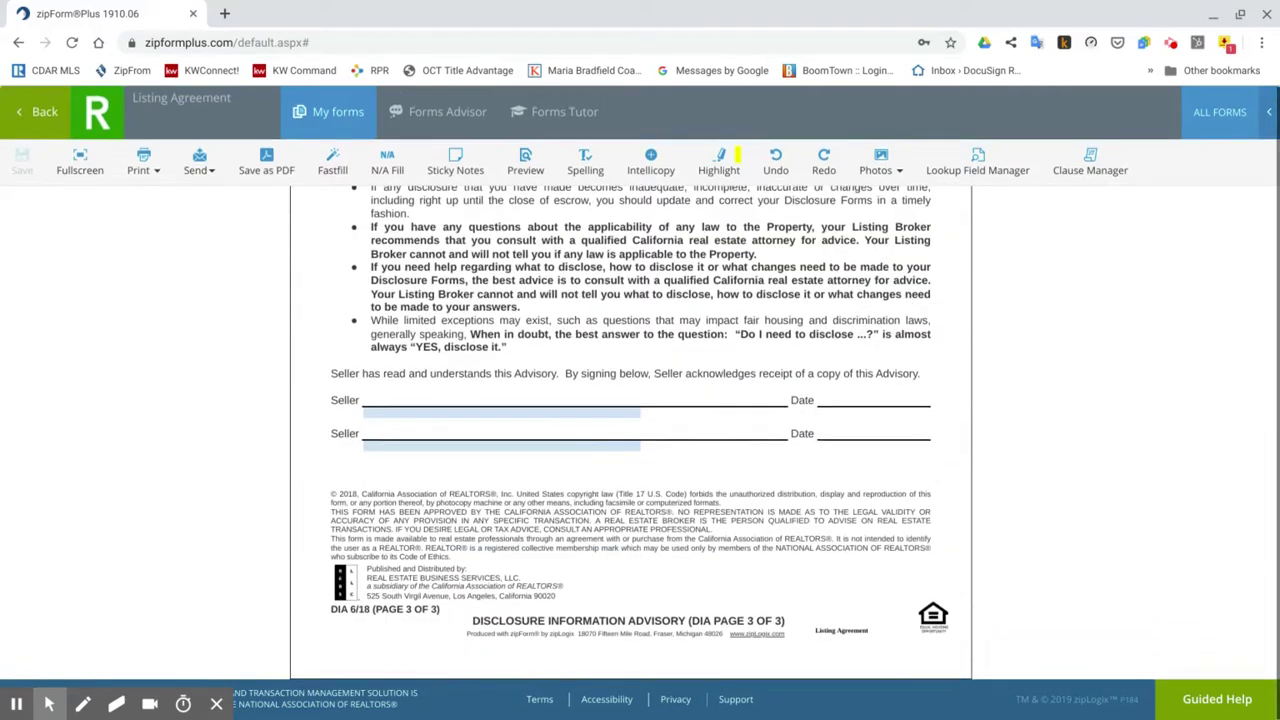
# Go back and open the Modification of Terms form, showing Listing Agreement and Keller Williams Realty.
pyautogui.click(40, 111)
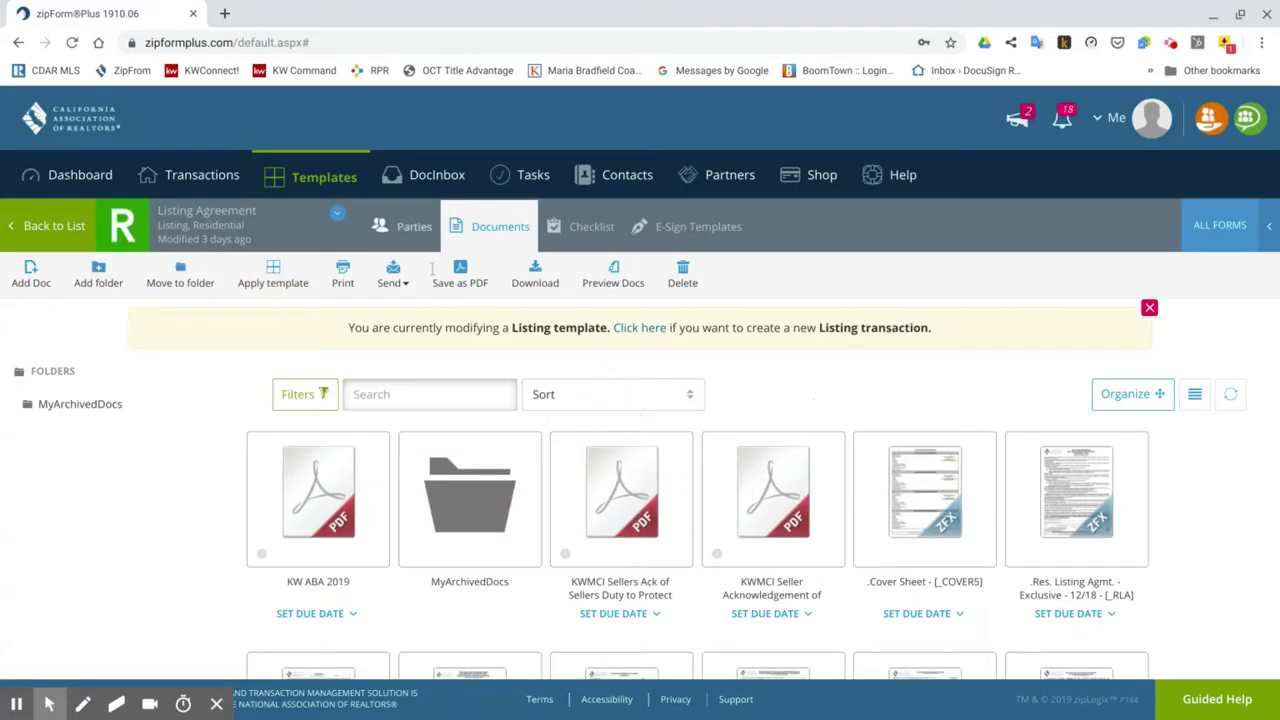
pyautogui.scroll(-4, 742, 352)
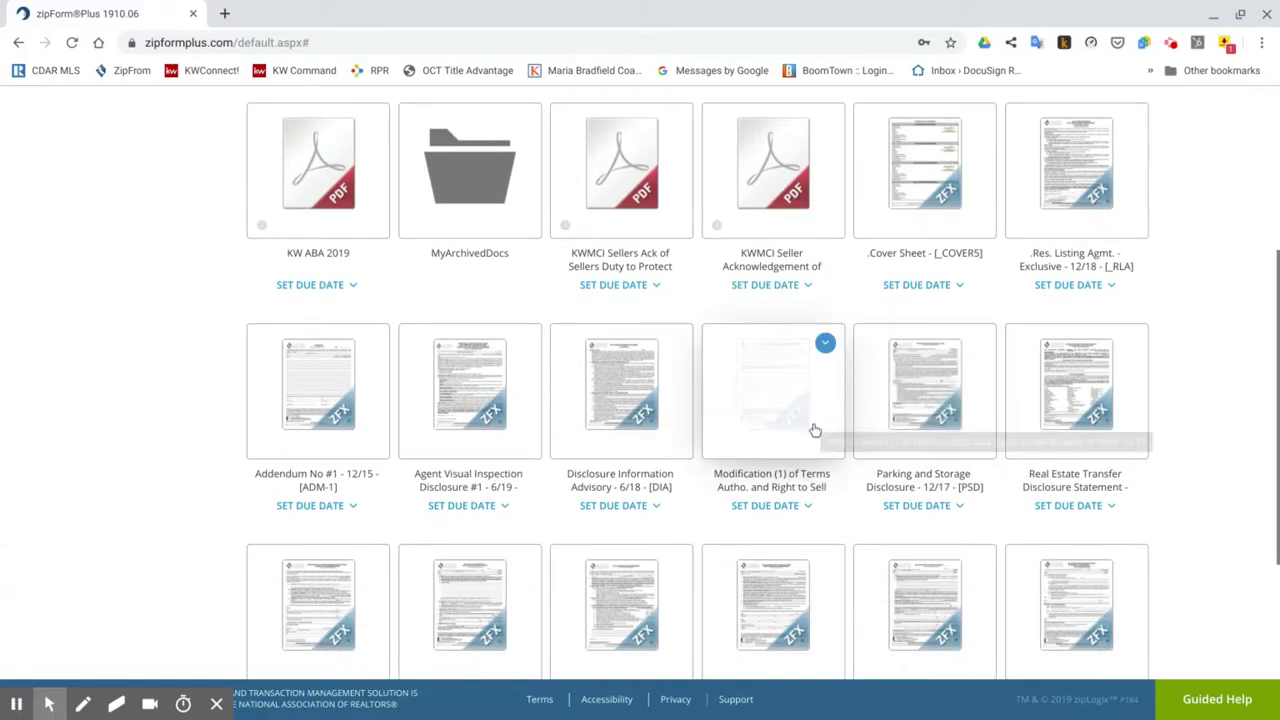
pyautogui.click(795, 415)
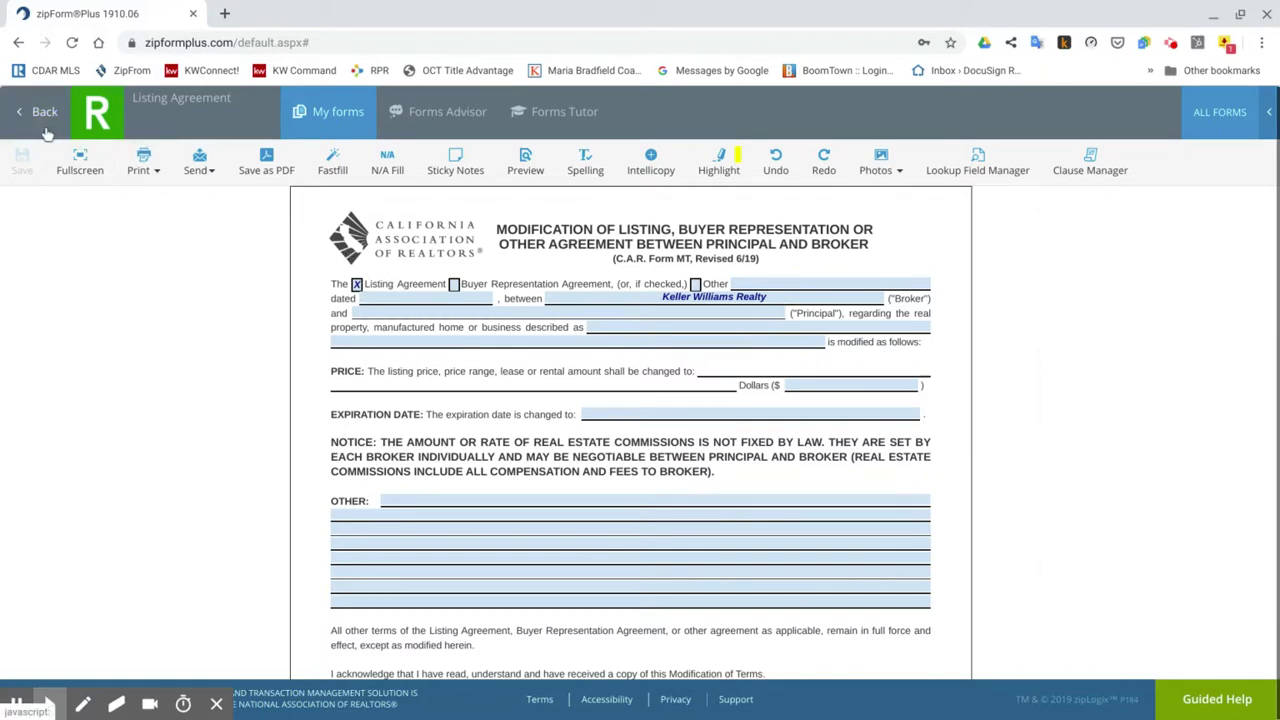
# Open the blank Parking and Storage Disclosure, scroll through it, and return to the Documents list.
pyautogui.click(44, 117)
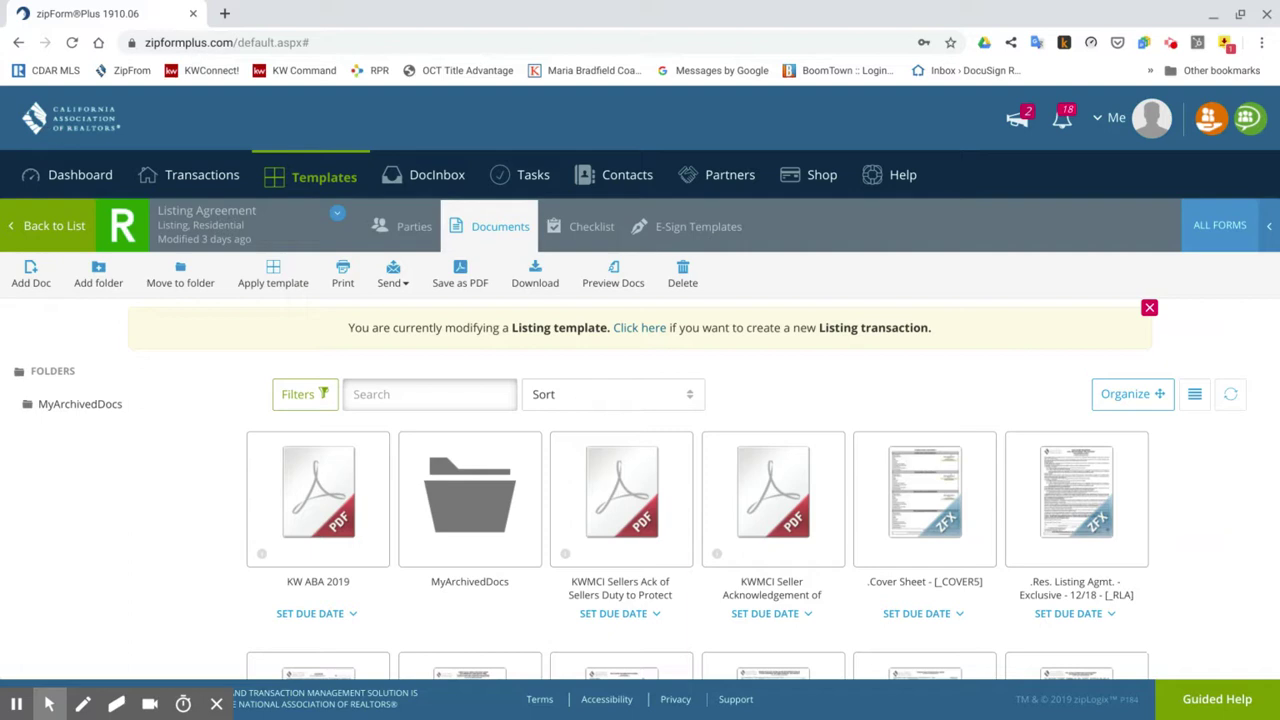
pyautogui.scroll(-2, 852, 430)
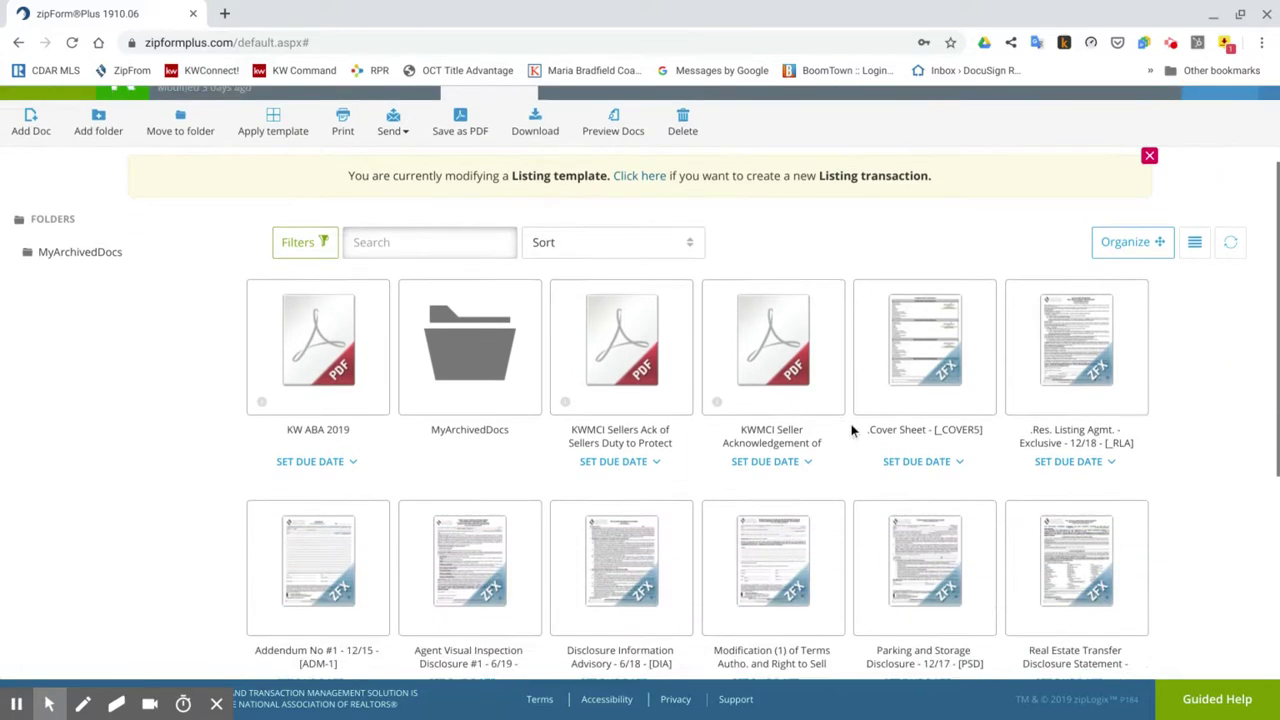
pyautogui.scroll(-1, 852, 430)
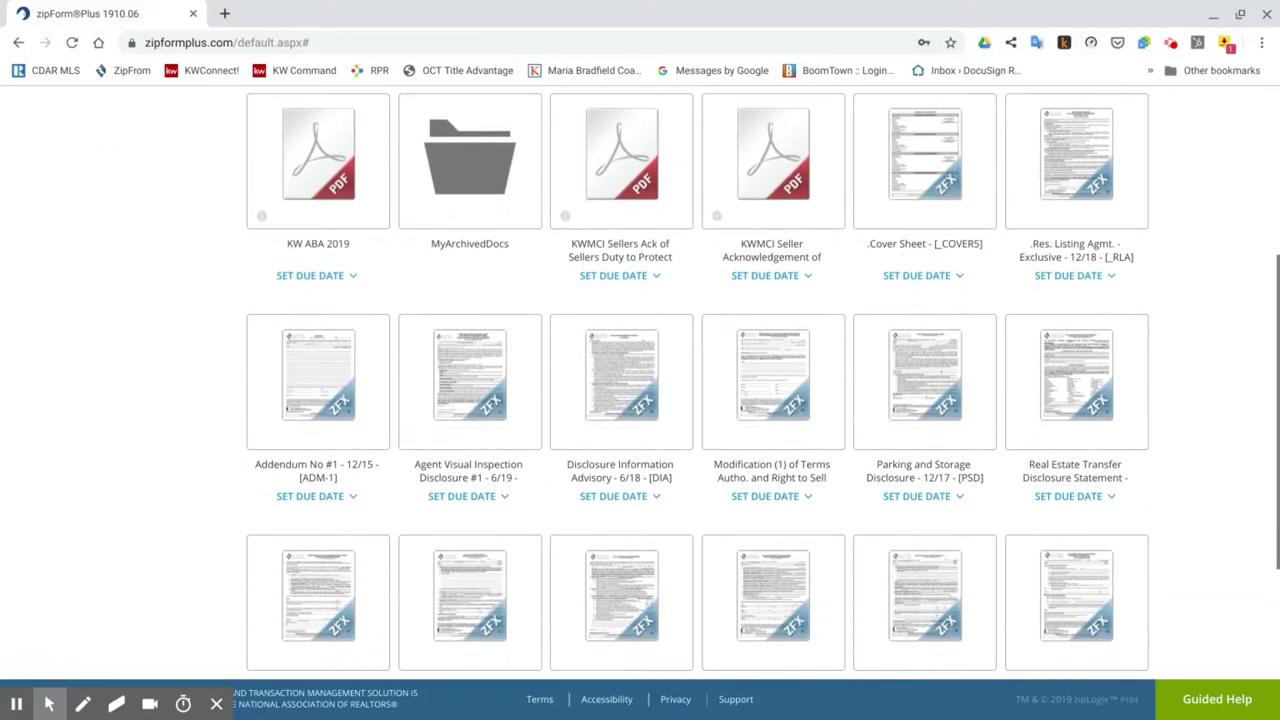
pyautogui.click(944, 410)
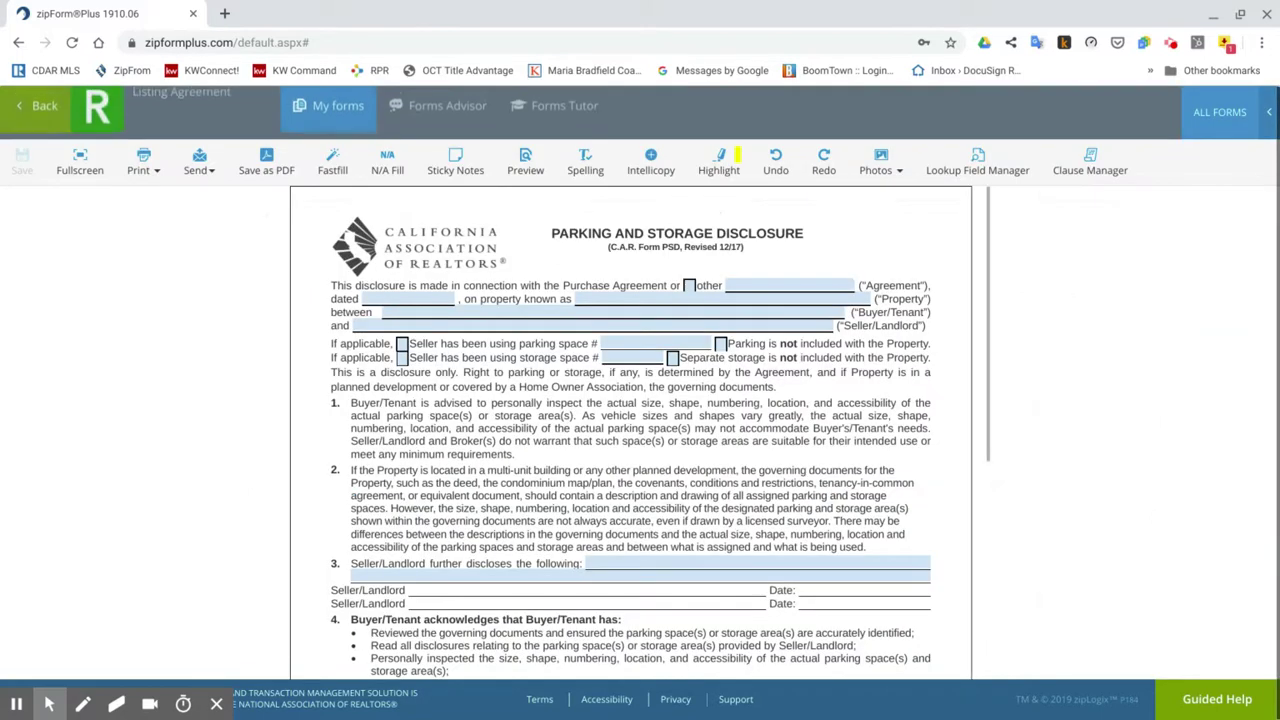
pyautogui.scroll(-4, 630, 432)
pyautogui.scroll(5, 630, 432)
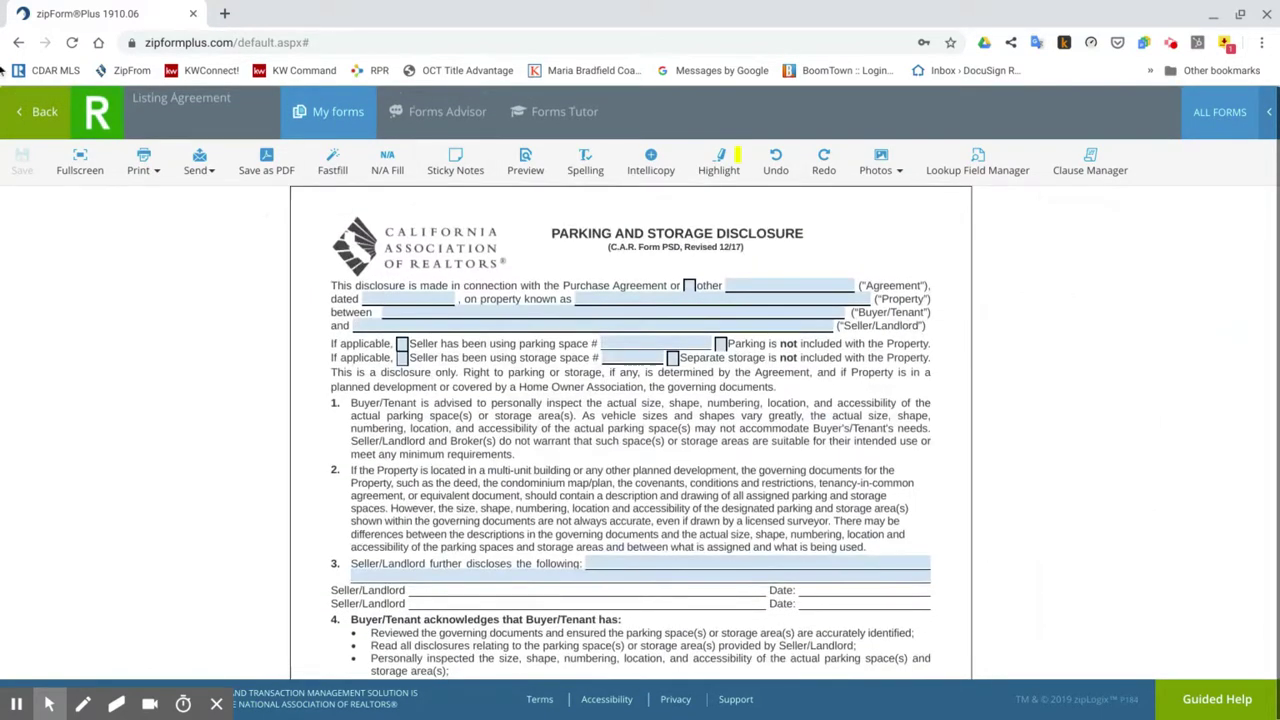
pyautogui.click(44, 112)
pyautogui.scroll(-3, 1006, 445)
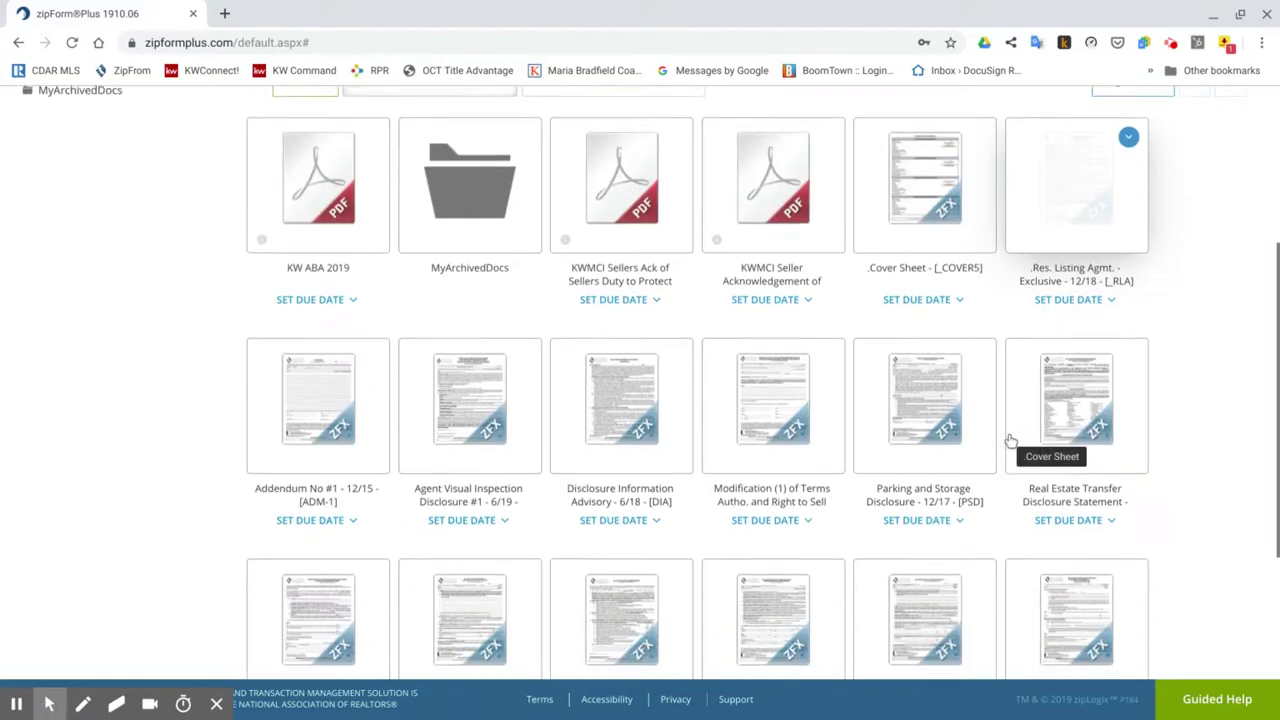
pyautogui.click(1100, 408)
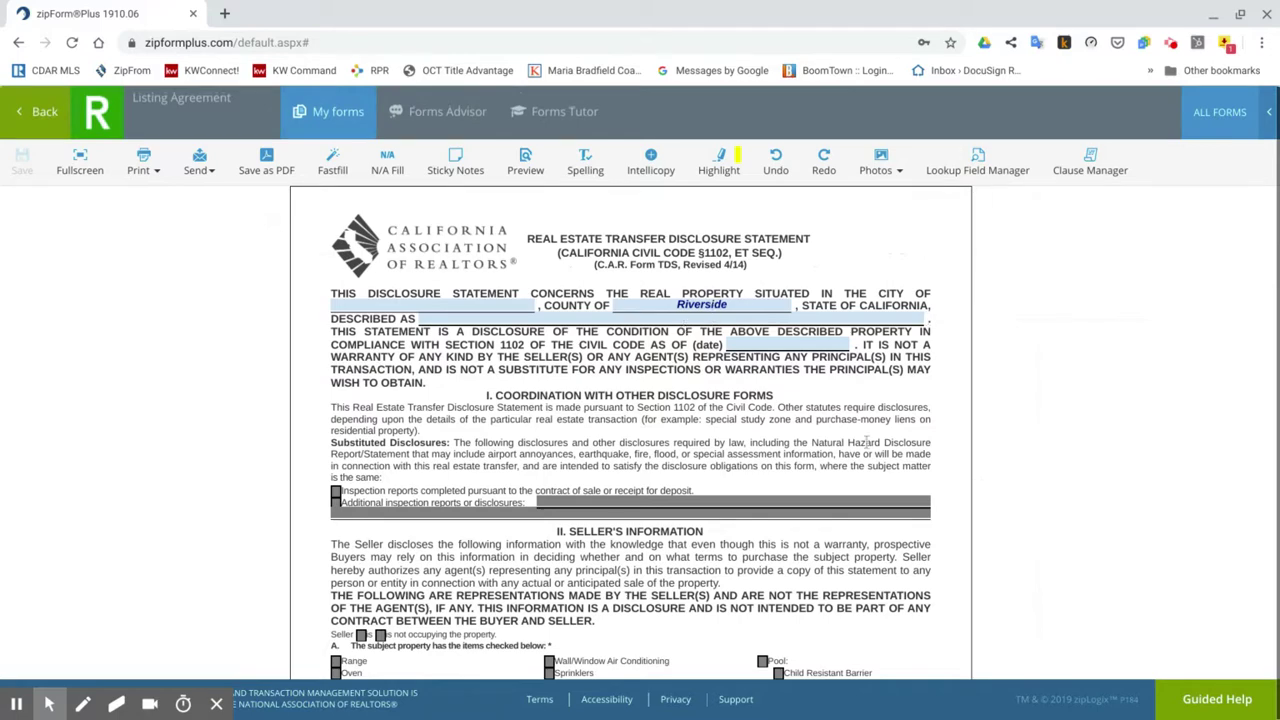
pyautogui.scroll(-20, 866, 441)
pyautogui.scroll(-15, 820, 362)
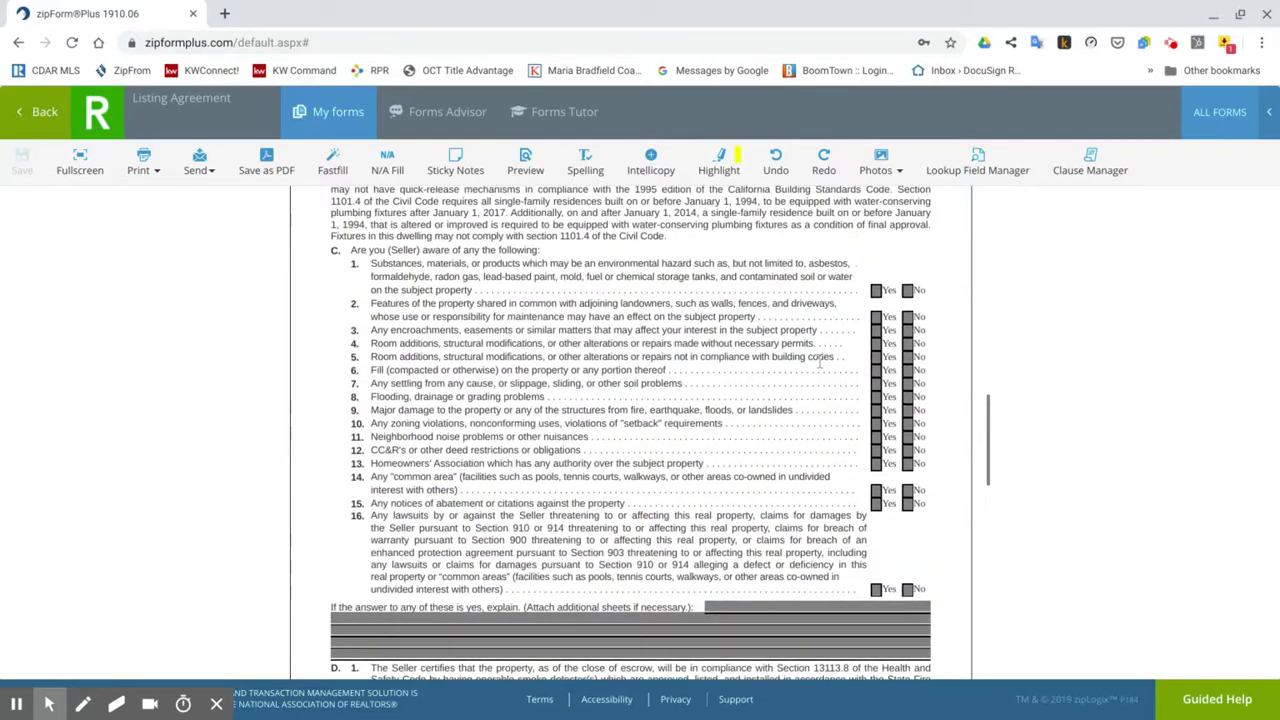
pyautogui.scroll(9, 715, 569)
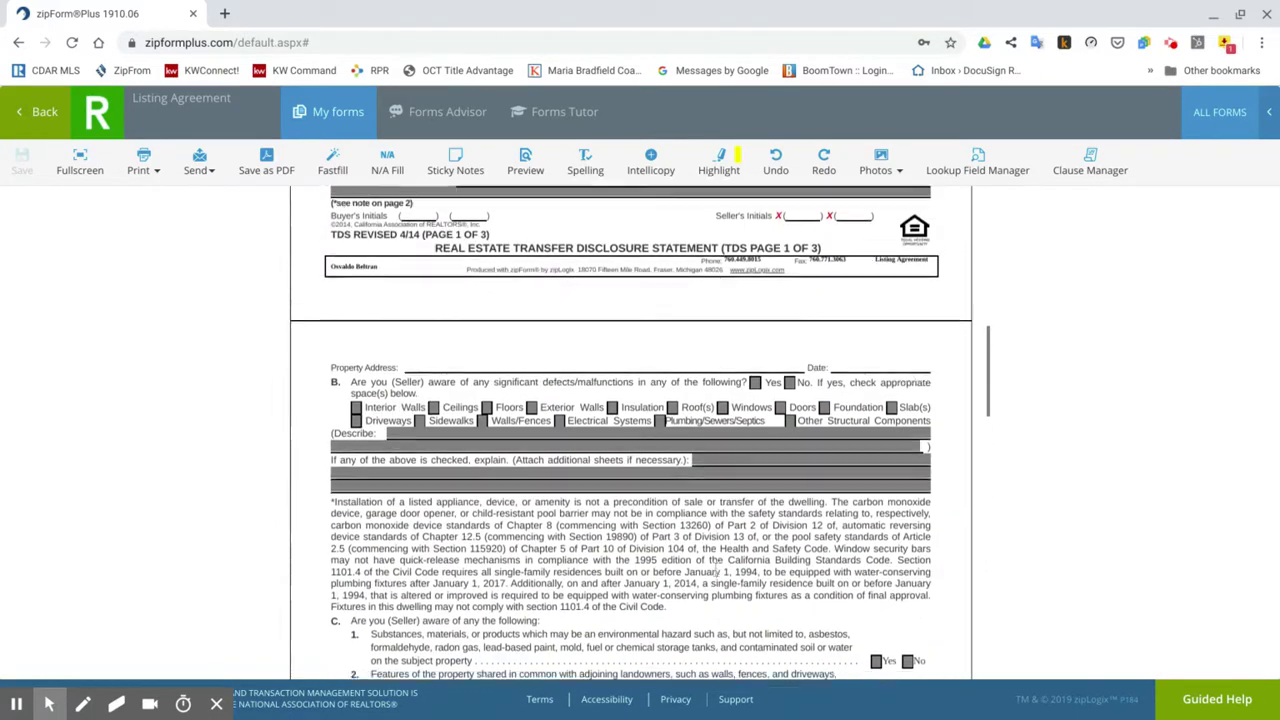
pyautogui.scroll(-6, 715, 569)
pyautogui.scroll(-8, 640, 430)
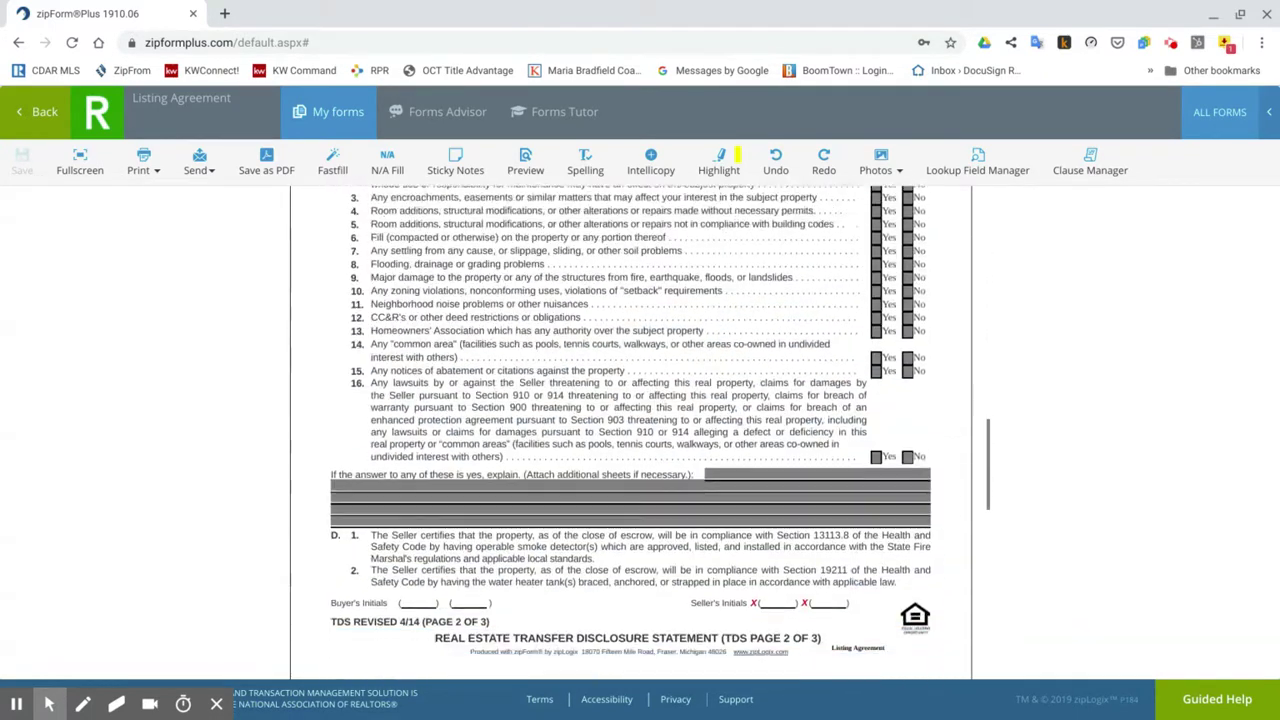
pyautogui.scroll(-3, 470, 433)
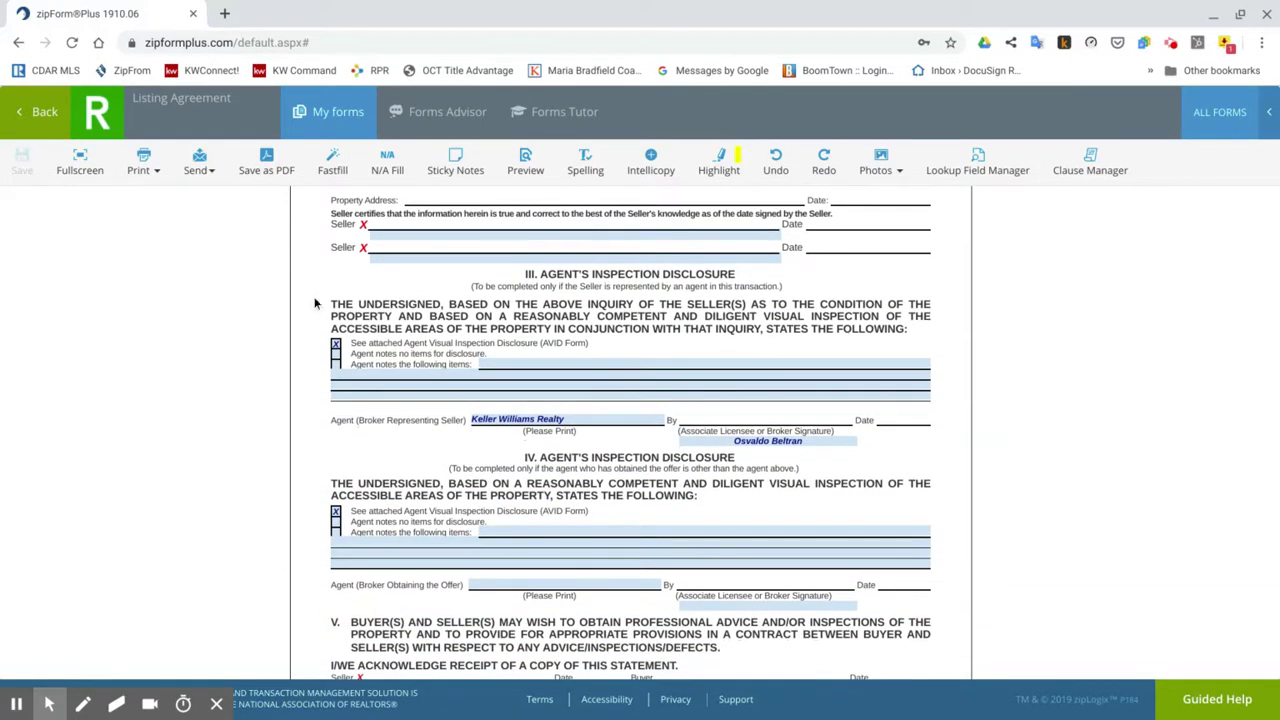
pyautogui.scroll(-4, 517, 344)
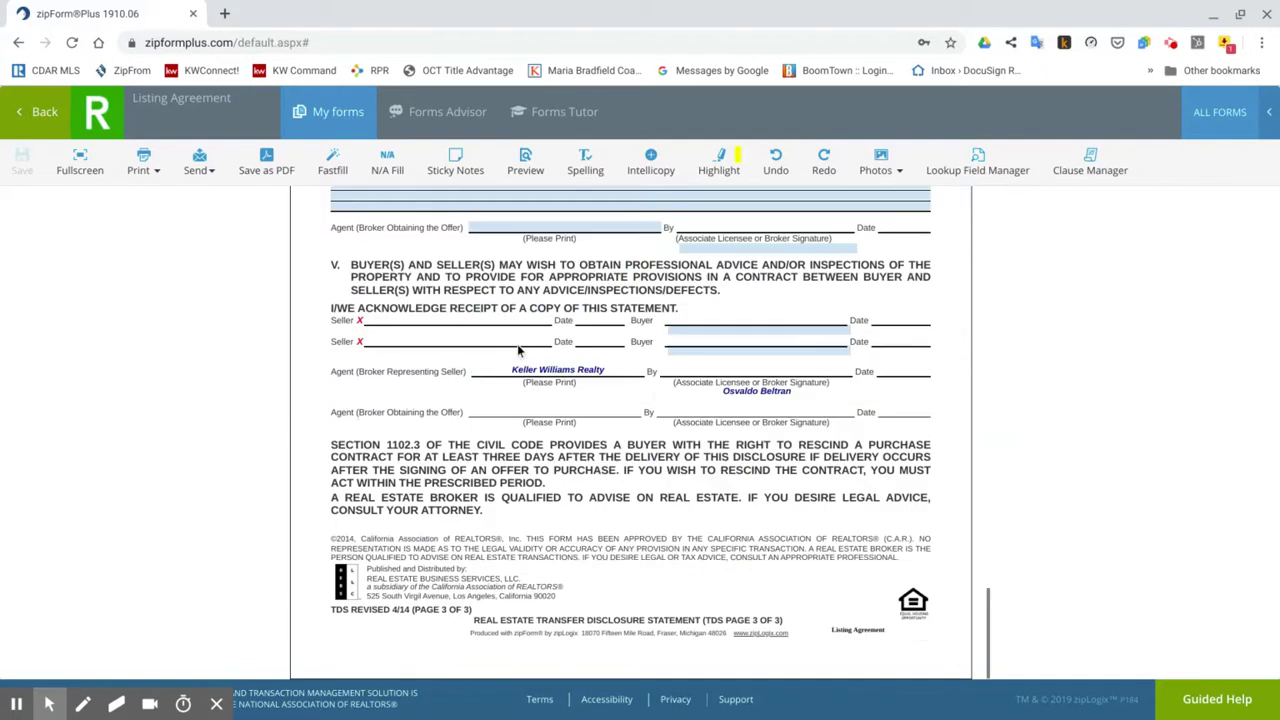
pyautogui.scroll(2, 517, 344)
pyautogui.scroll(3, 518, 349)
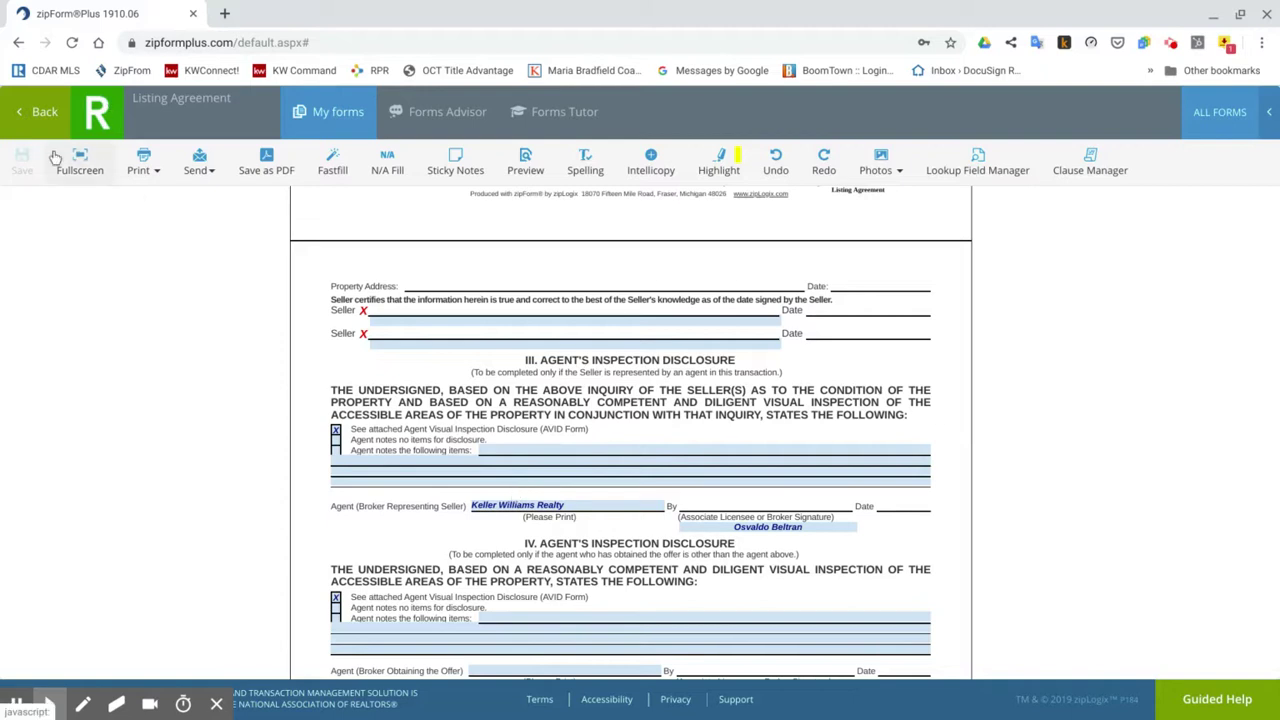
# Review the blank Representative Capacity Signature Disclosure, then go back and scroll the Documents grid.
pyautogui.click(30, 140)
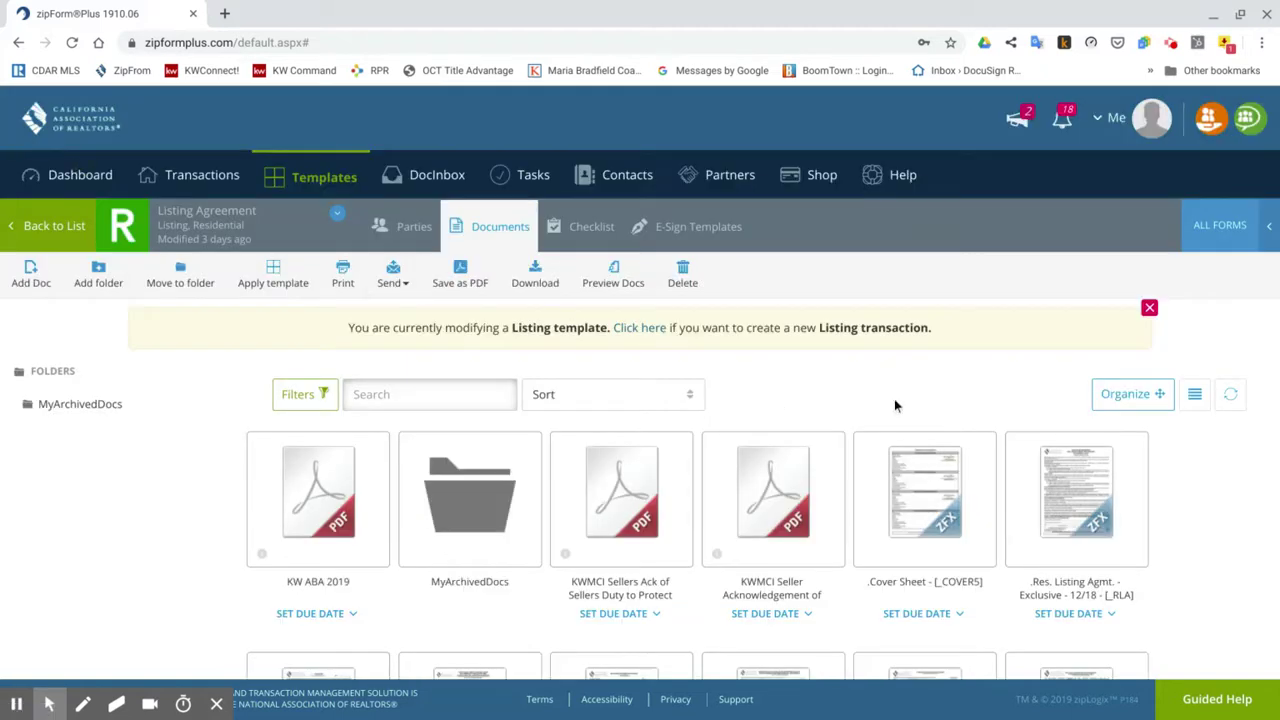
pyautogui.scroll(-5, 894, 405)
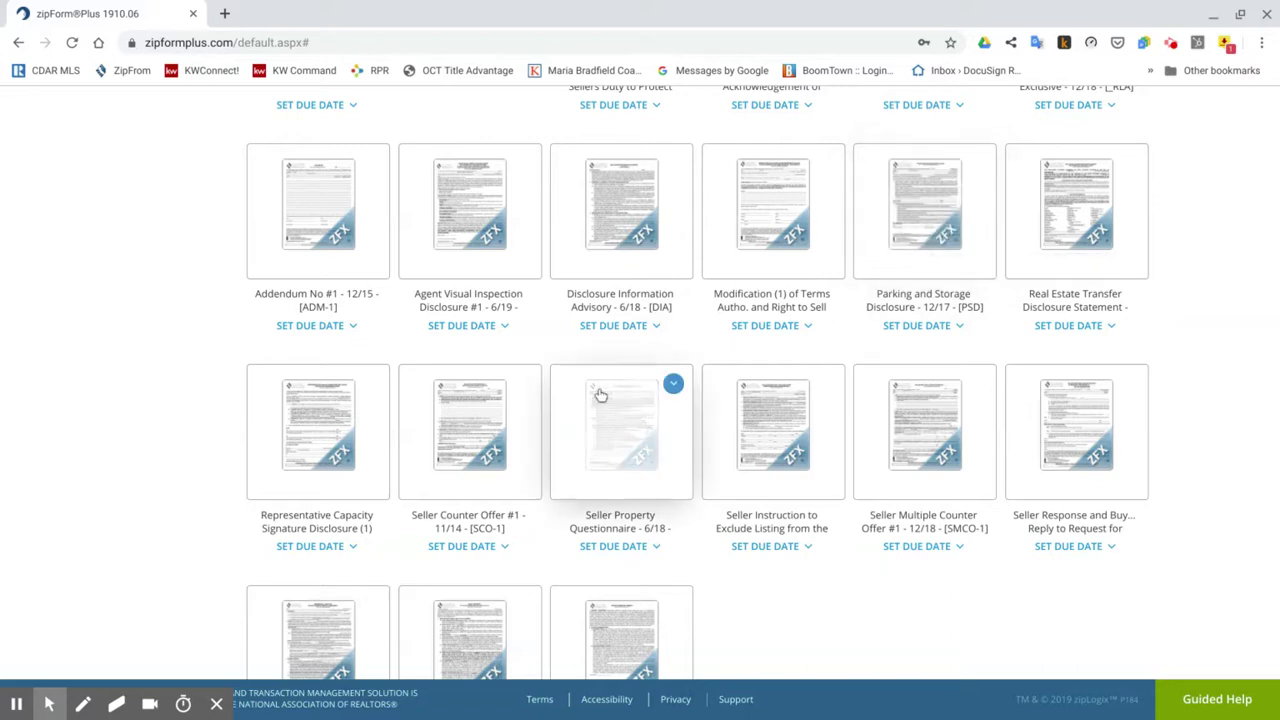
pyautogui.click(329, 451)
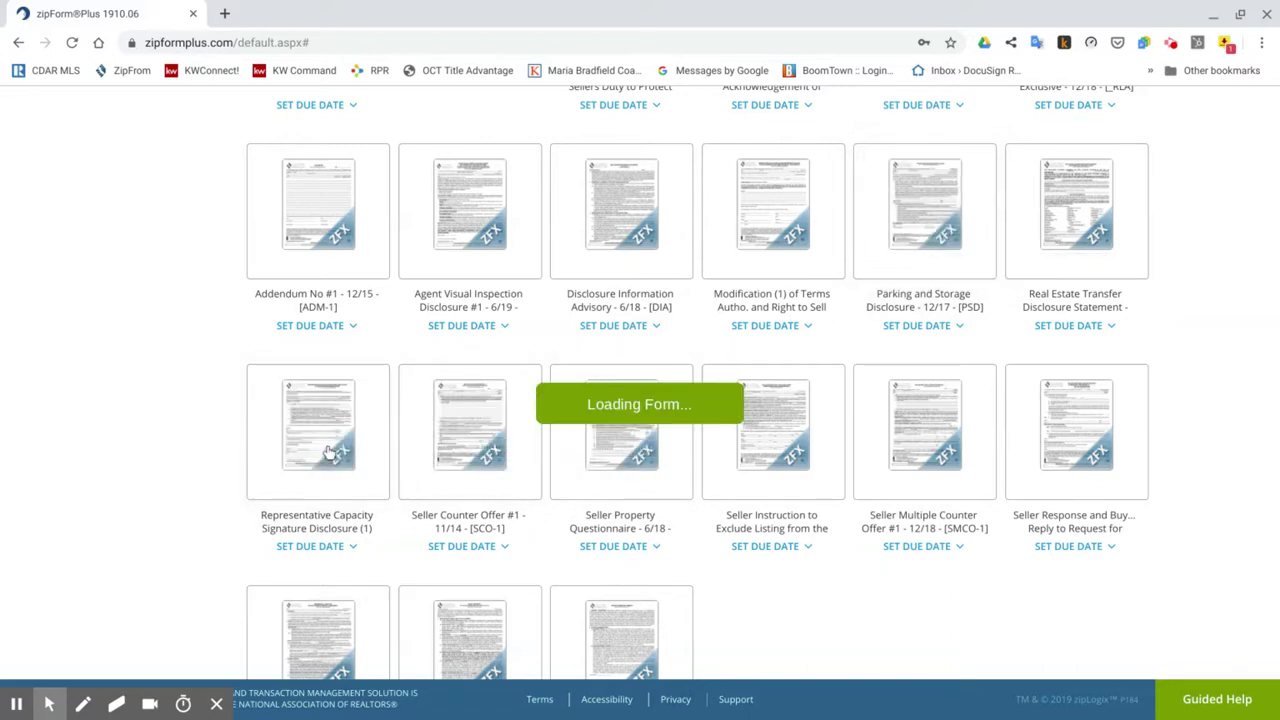
pyautogui.scroll(10, 563, 491)
pyautogui.scroll(3, 563, 491)
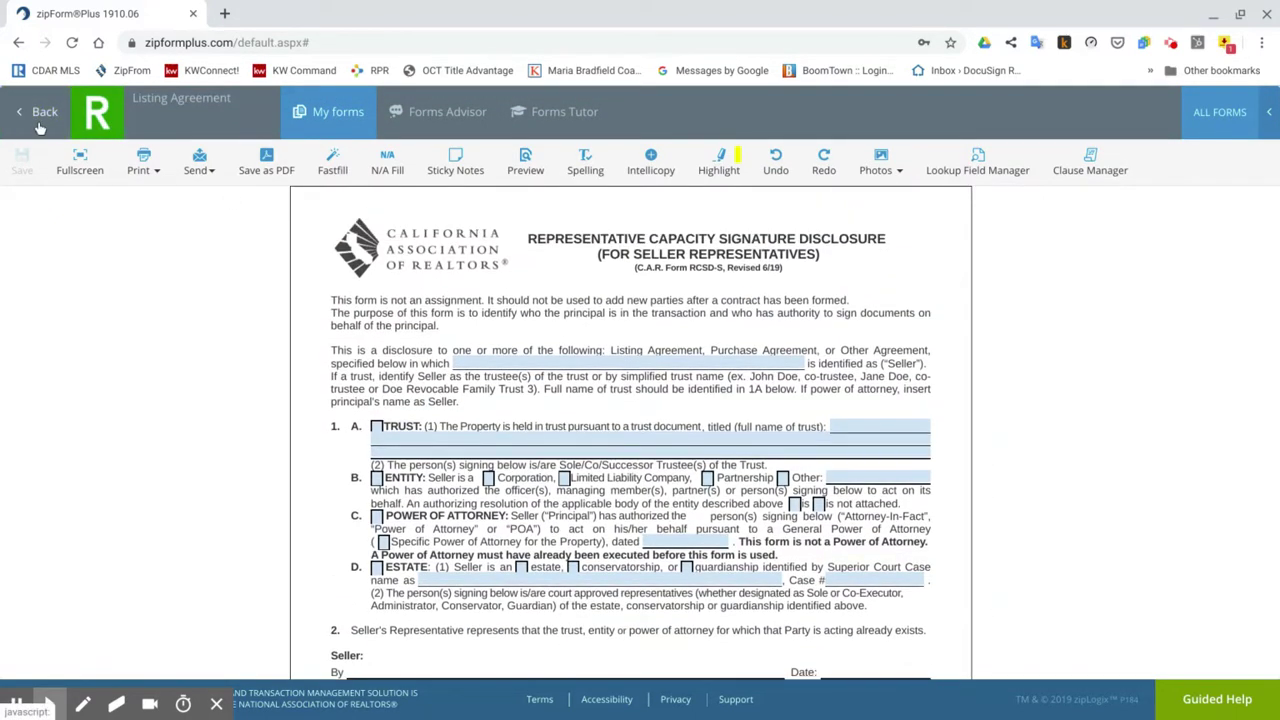
pyautogui.click(40, 126)
pyautogui.scroll(-5, 537, 277)
pyautogui.scroll(-3, 541, 288)
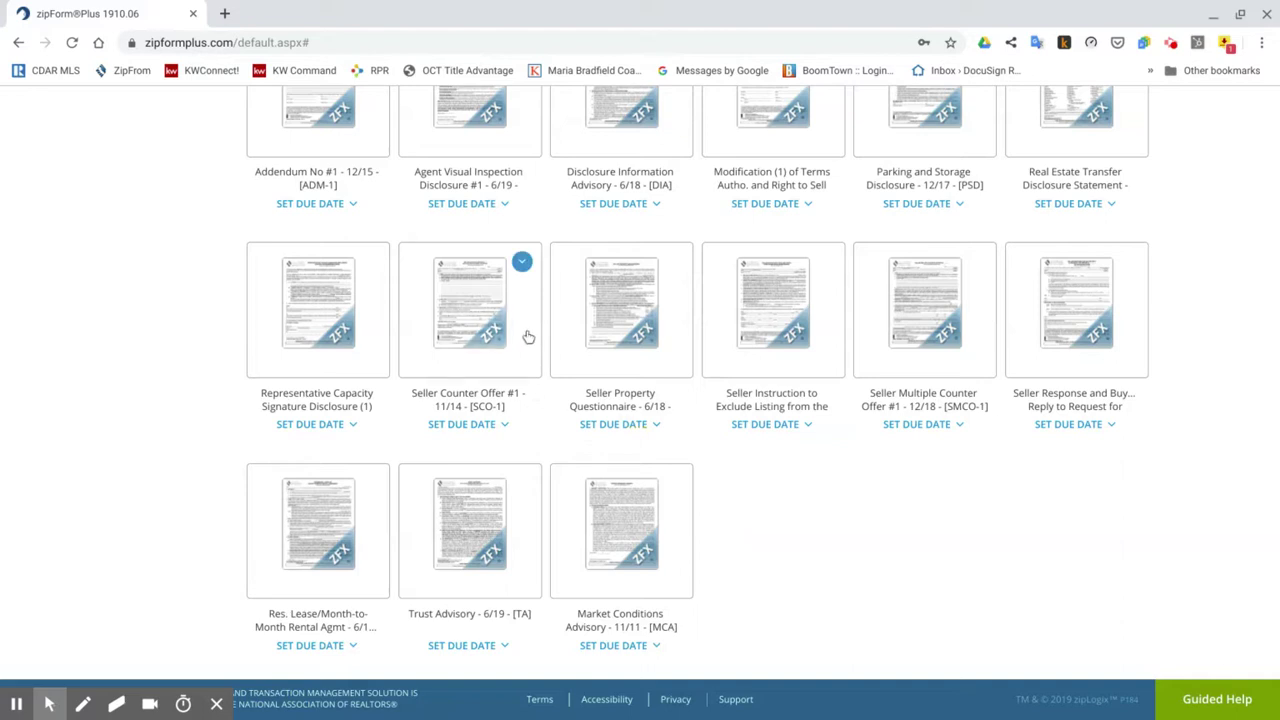
# In Seller Counter Offer No. 1, confirm the Other Terms naming the escrow, title and natural hazard disclosure companies.
pyautogui.click(468, 328)
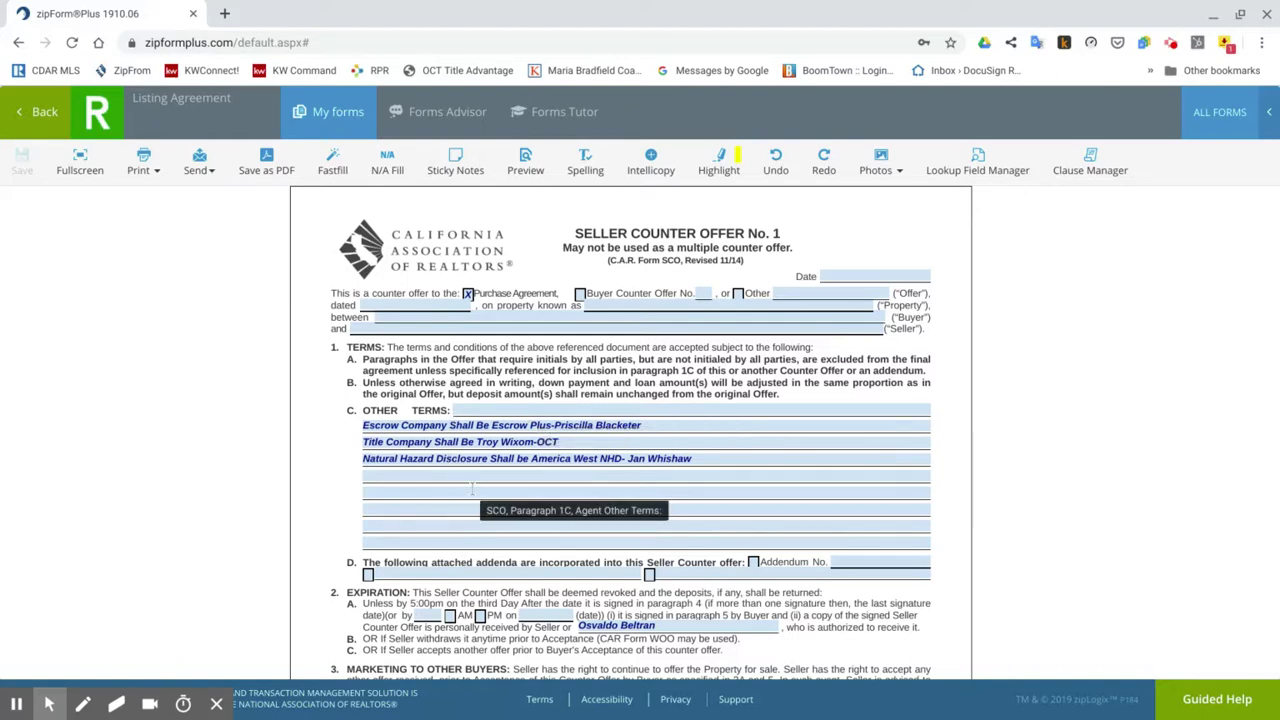
pyautogui.click(478, 424)
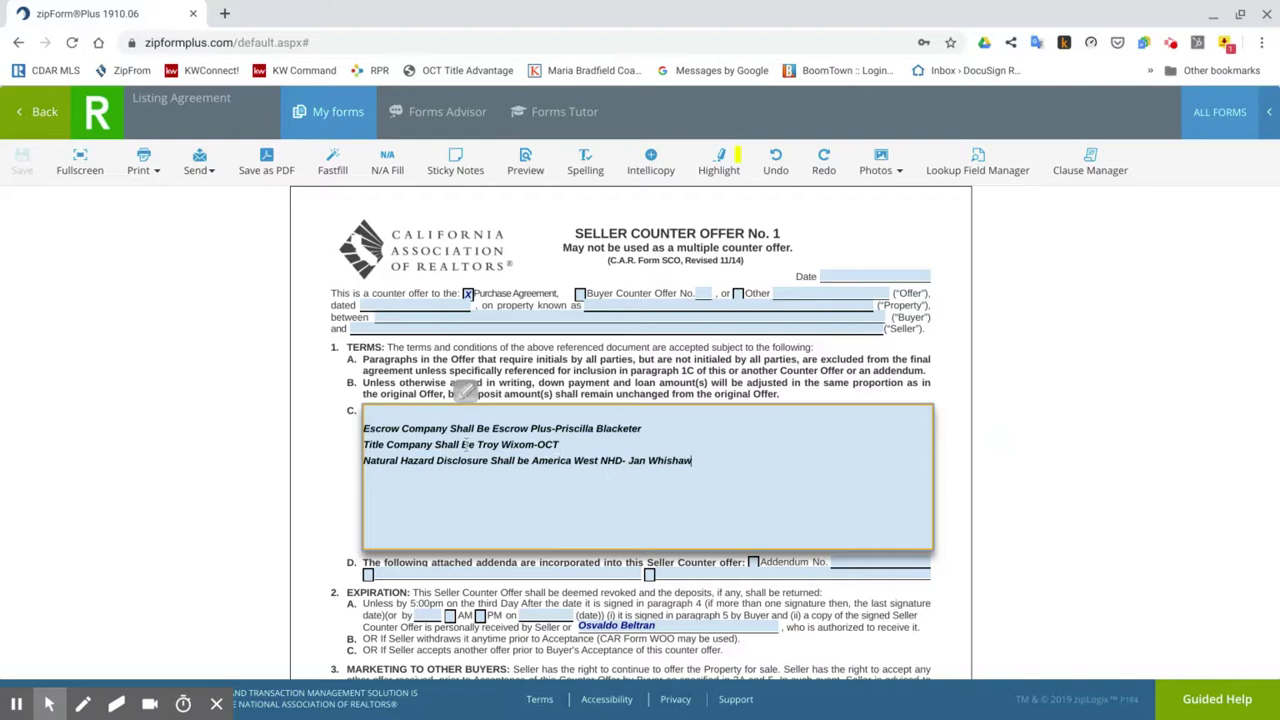
pyautogui.click(641, 378)
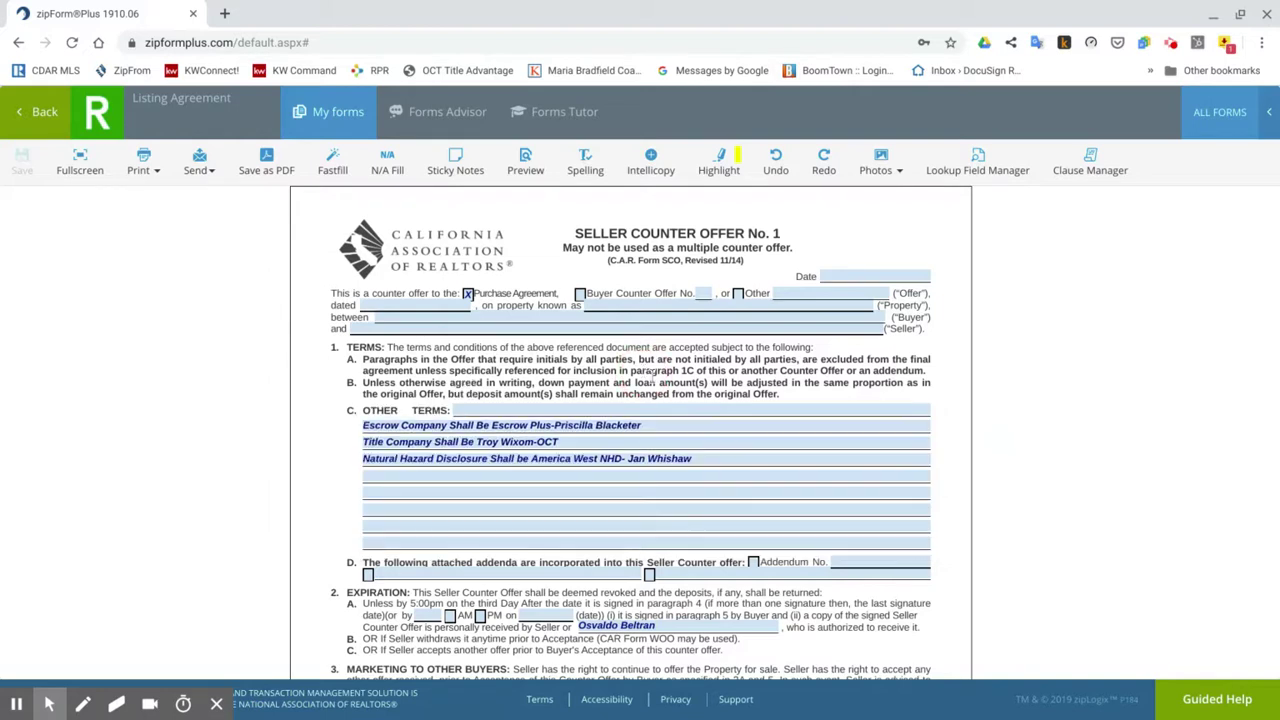
pyautogui.scroll(-1, 697, 388)
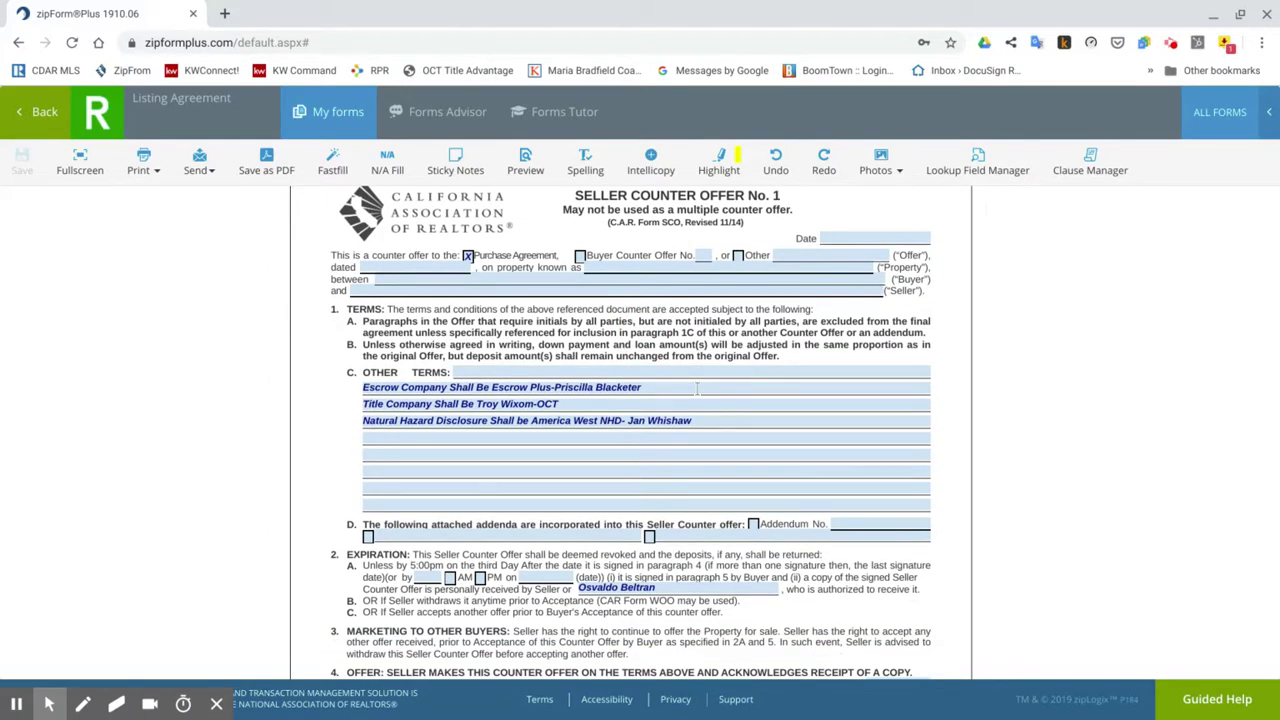
pyautogui.scroll(-3, 665, 441)
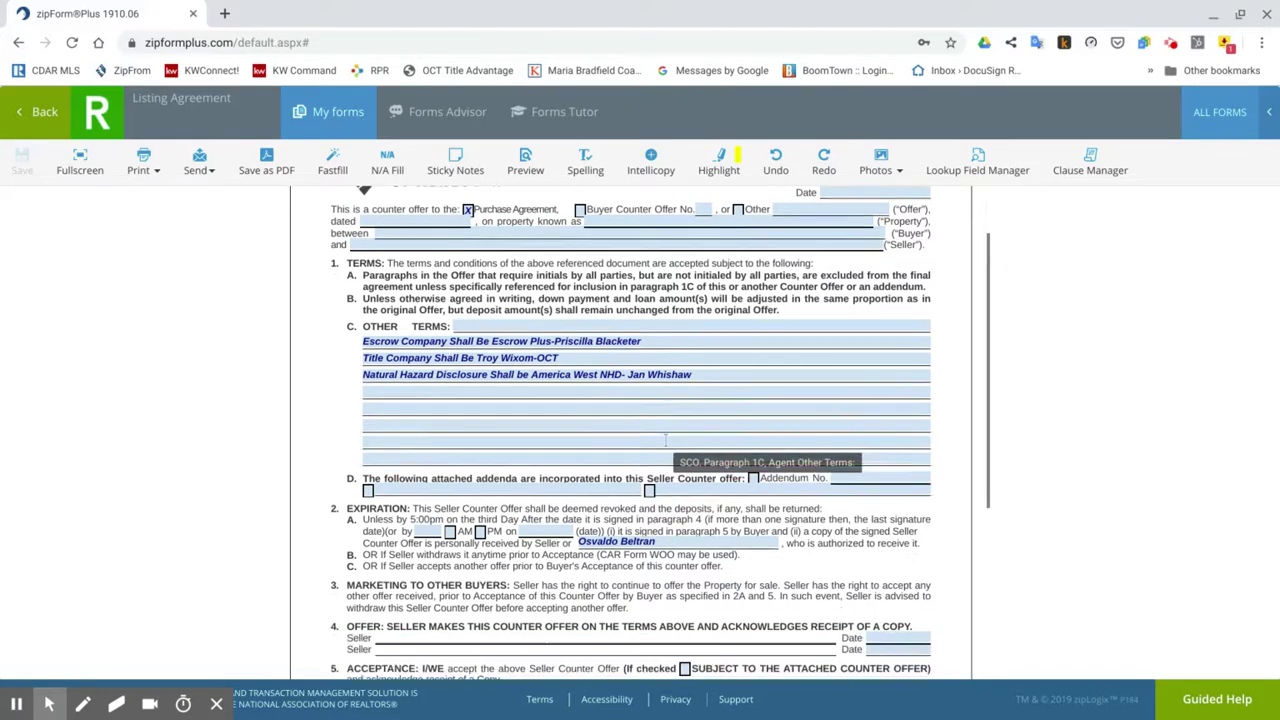
pyautogui.scroll(-1, 665, 441)
pyautogui.scroll(4, 665, 441)
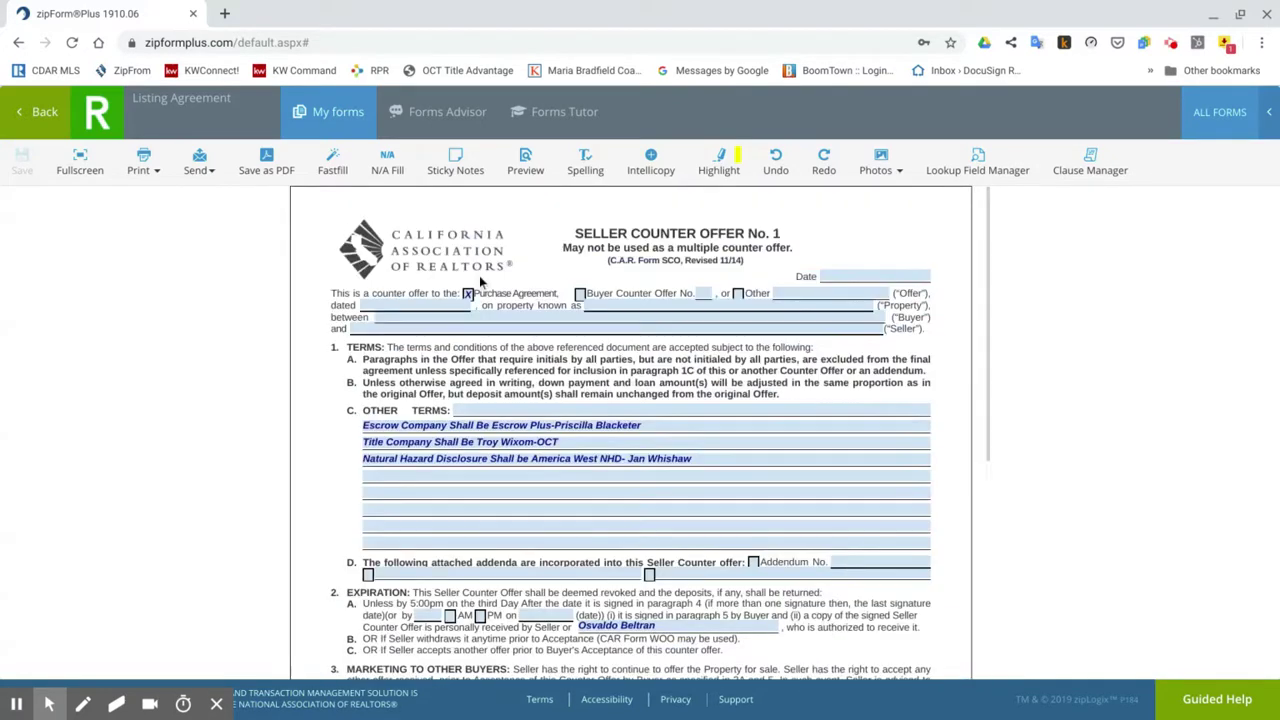
# Open the Seller Instruction to Exclude Listing from MLS form and check it names CDAR, opting out for the entire listing period.
pyautogui.click(38, 111)
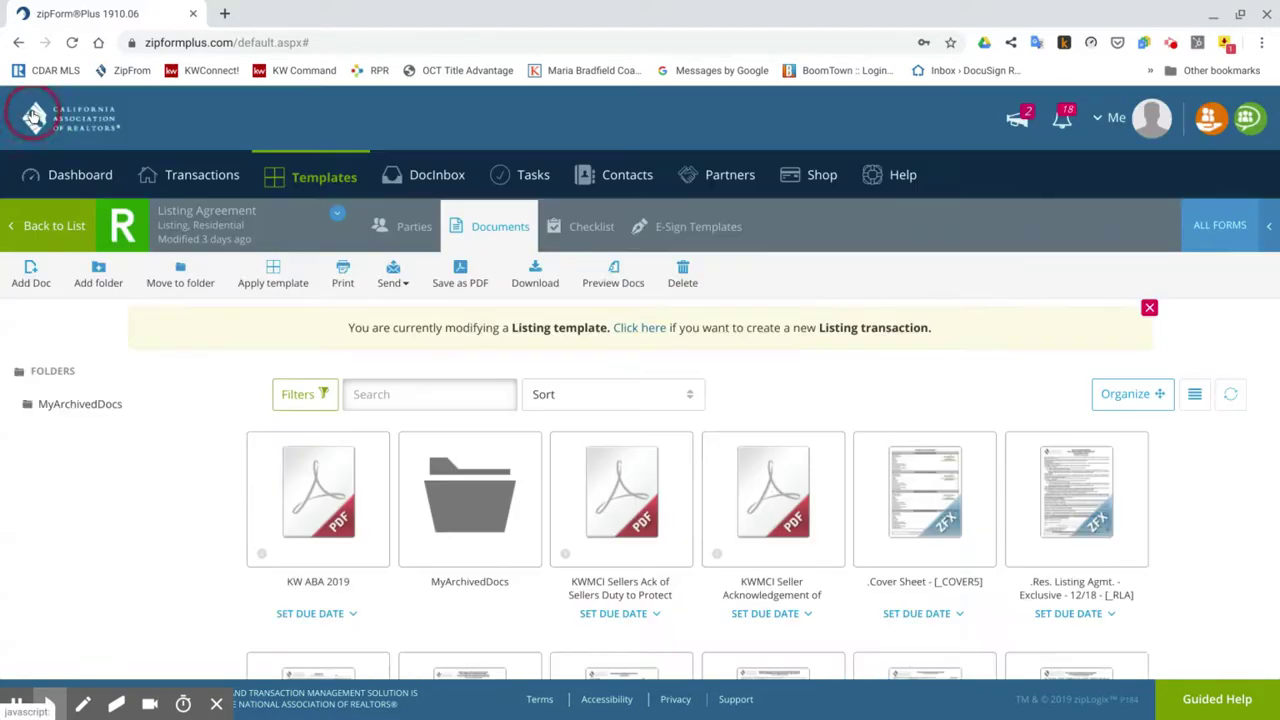
pyautogui.scroll(-8, 1043, 480)
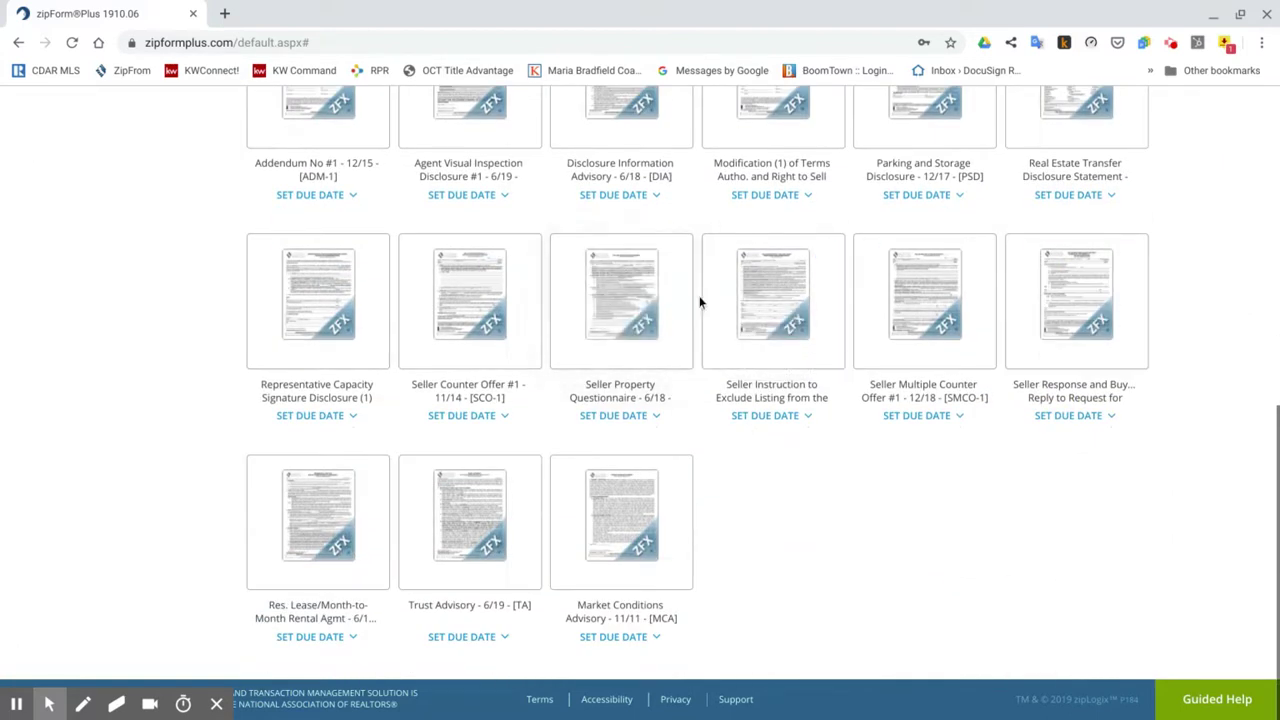
pyautogui.click(792, 353)
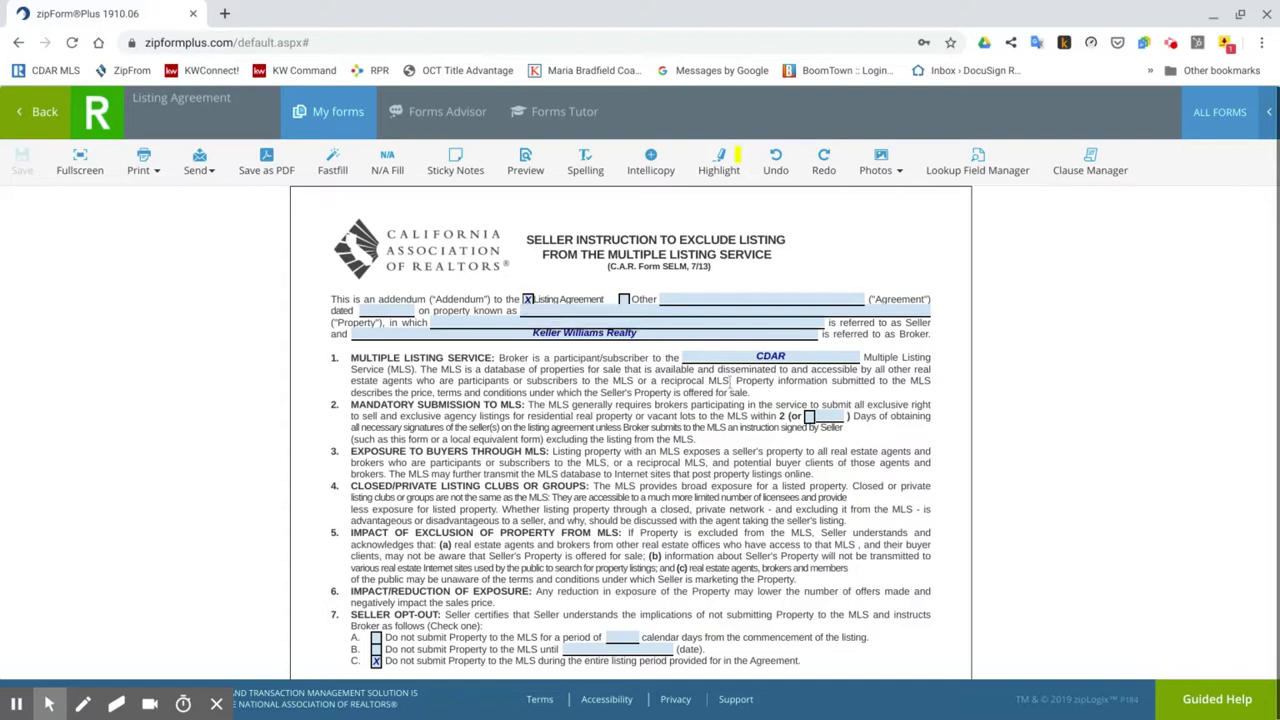
pyautogui.scroll(-1, 753, 425)
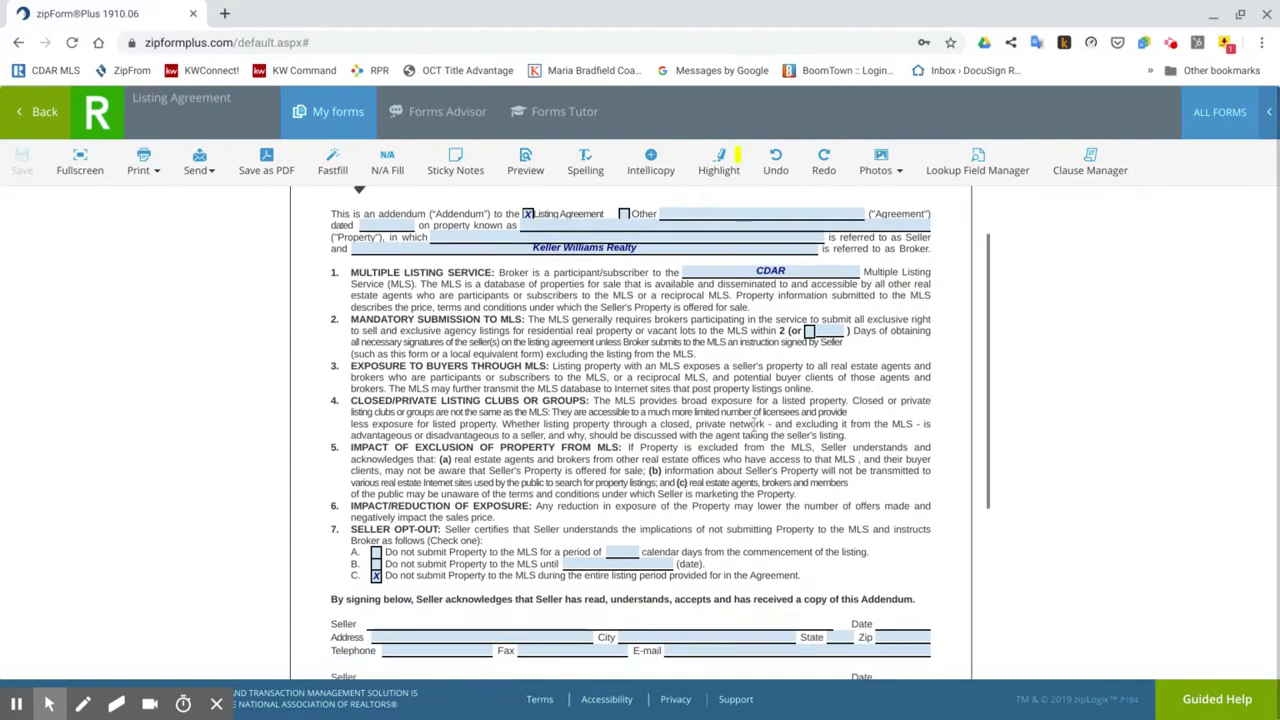
pyautogui.scroll(-1, 570, 430)
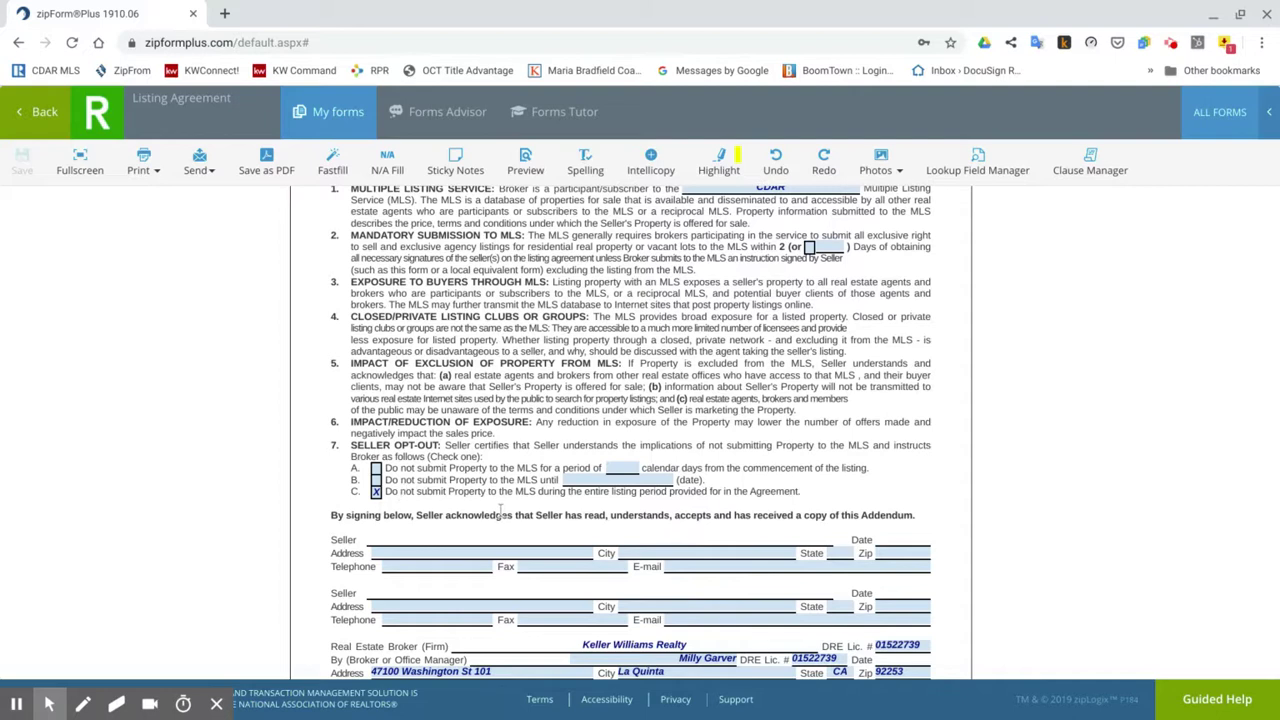
pyautogui.scroll(-2, 381, 374)
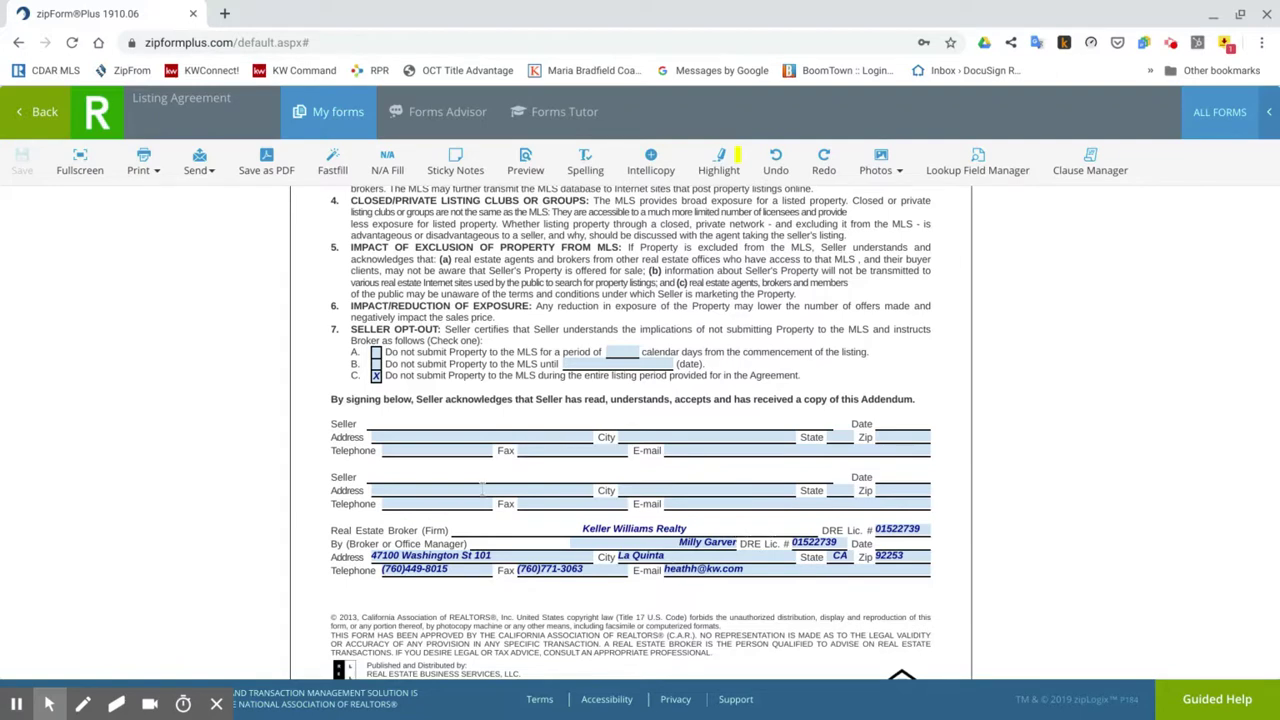
pyautogui.scroll(5, 494, 577)
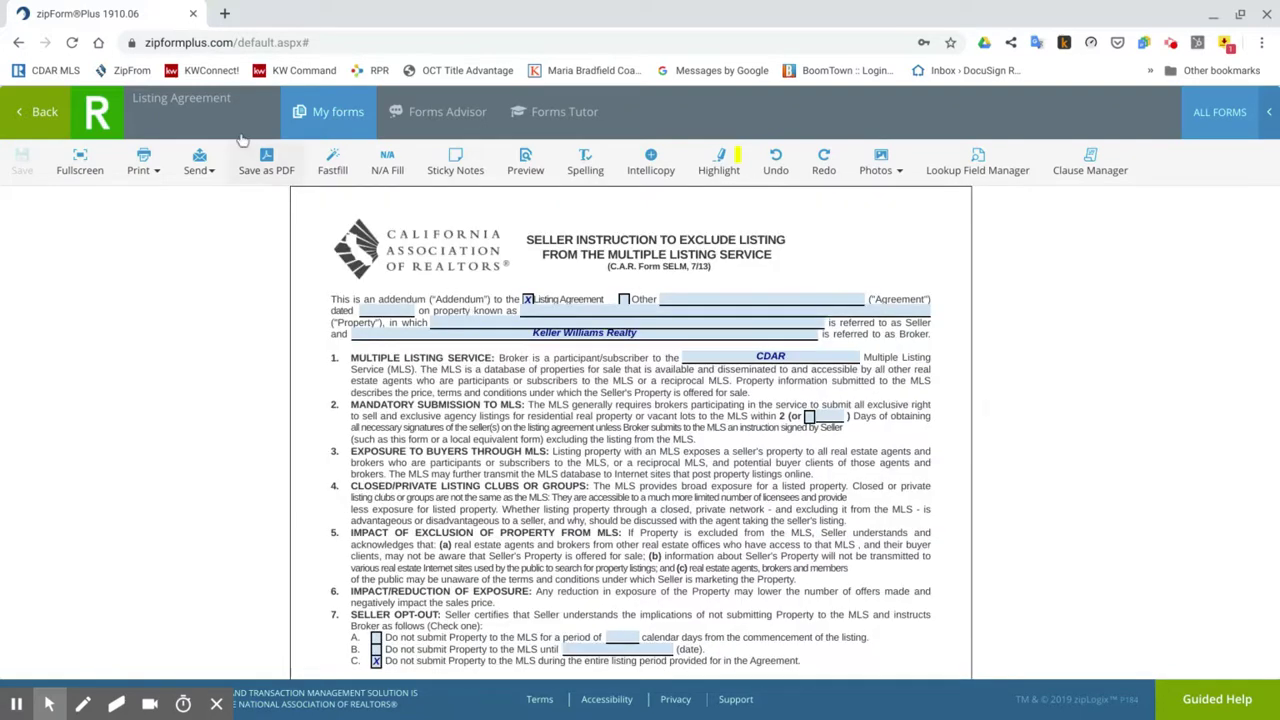
# Open and look through the Seller Multiple Counter Offer form from the template's documents.
pyautogui.click(40, 112)
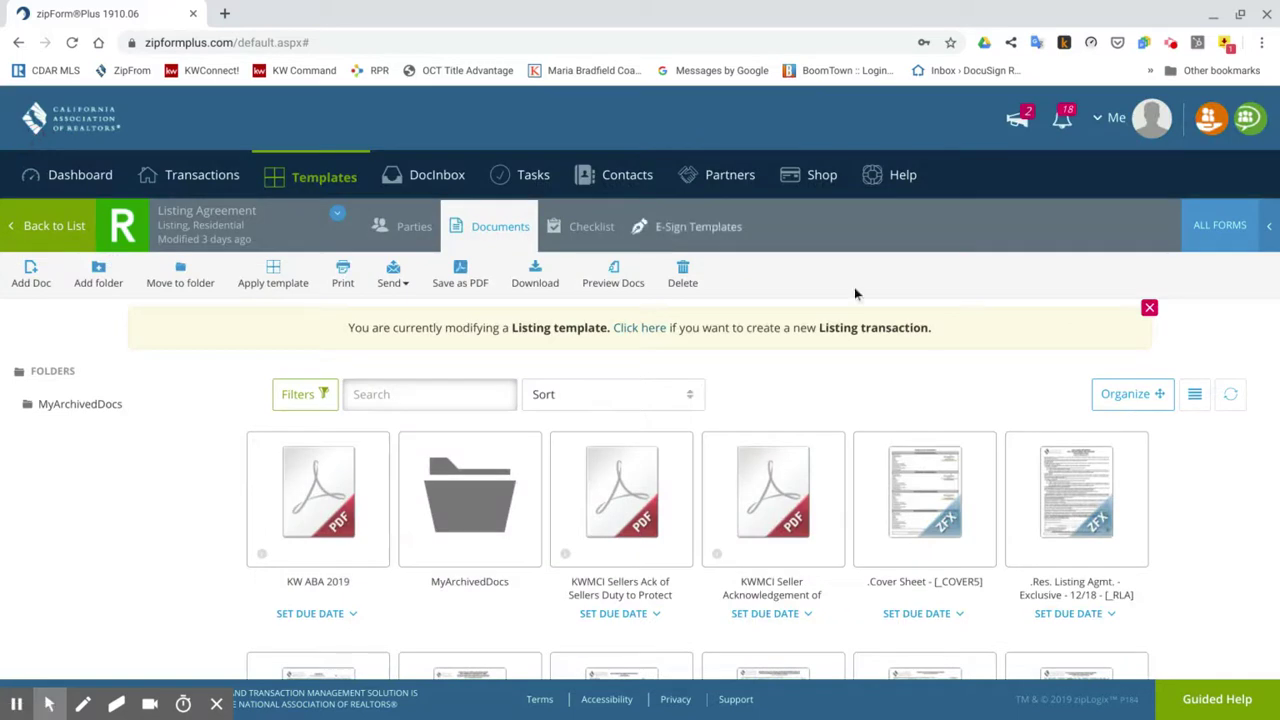
pyautogui.scroll(-1, 931, 333)
pyautogui.scroll(-6, 931, 333)
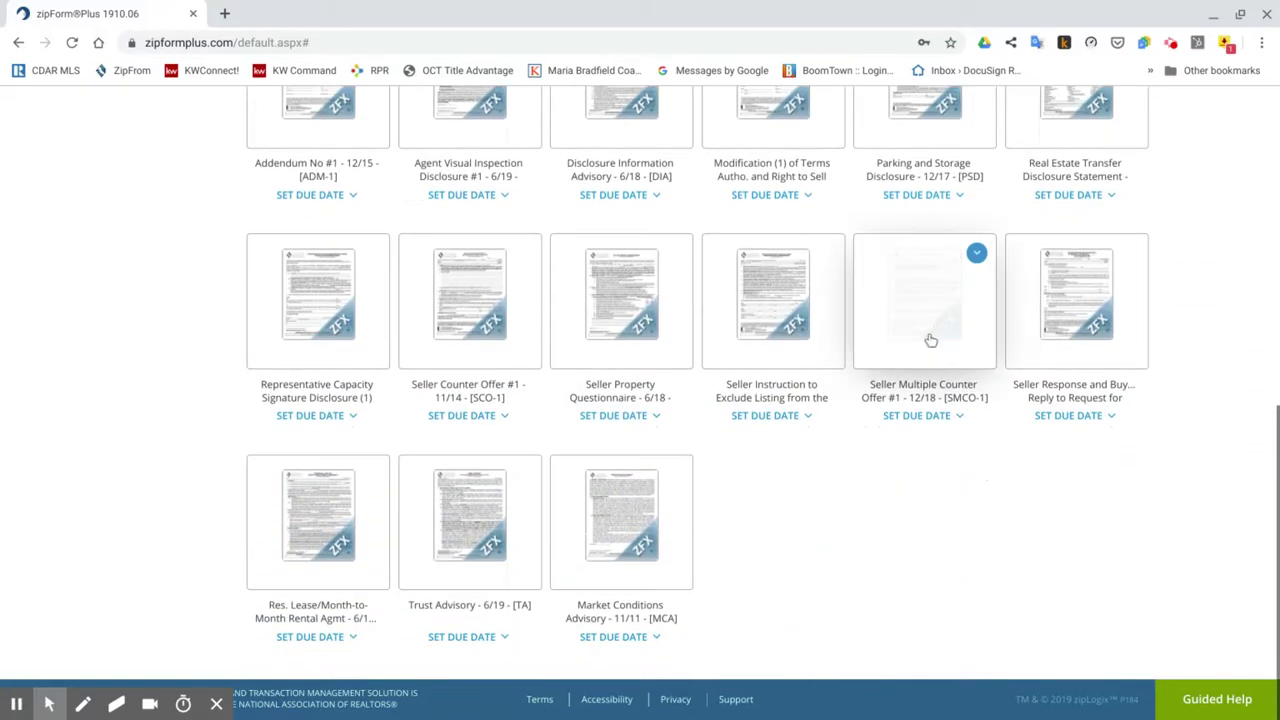
pyautogui.click(914, 350)
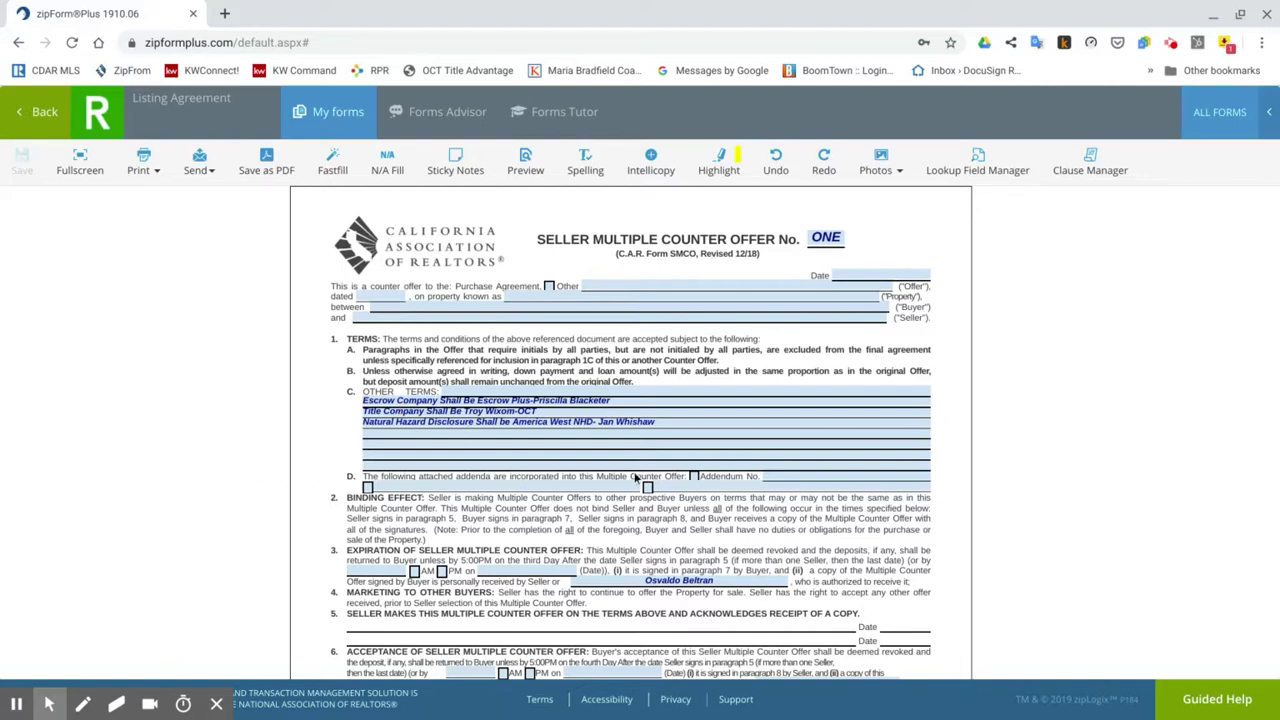
pyautogui.scroll(-2, 634, 478)
pyautogui.scroll(2, 634, 478)
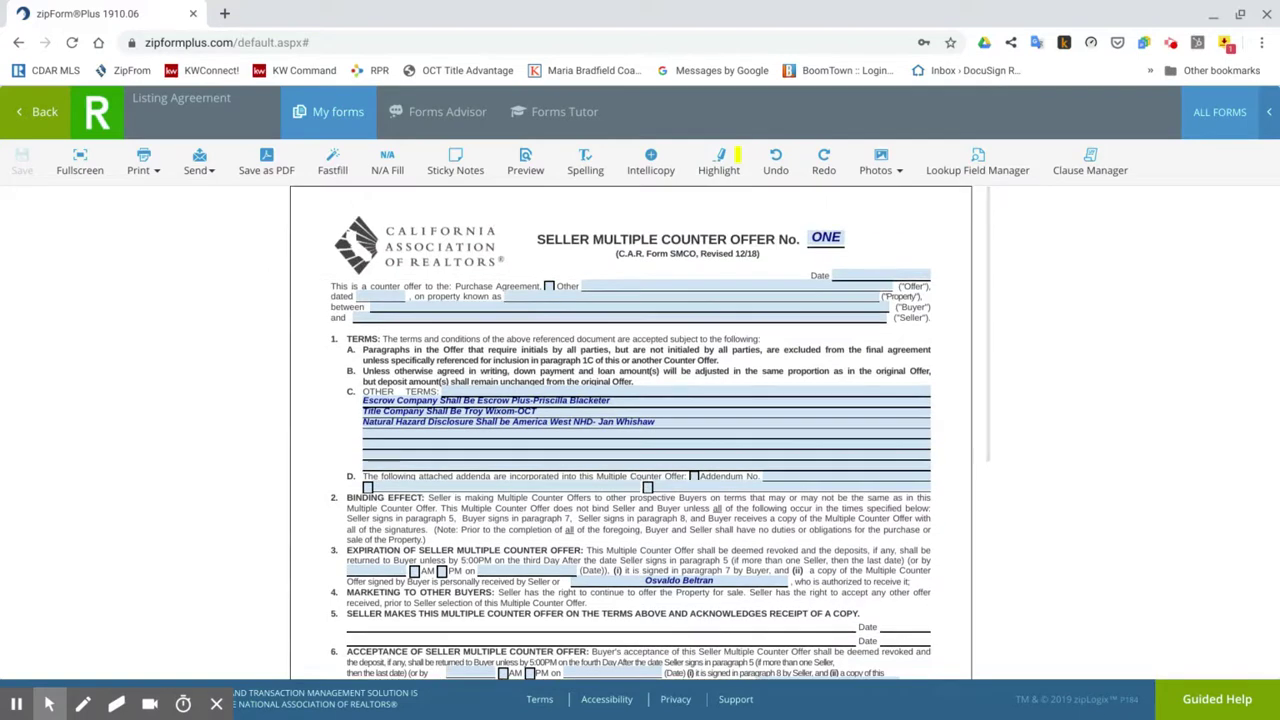
# Scroll the template's documents list down to the Market Conditions Advisory form.
pyautogui.click(40, 113)
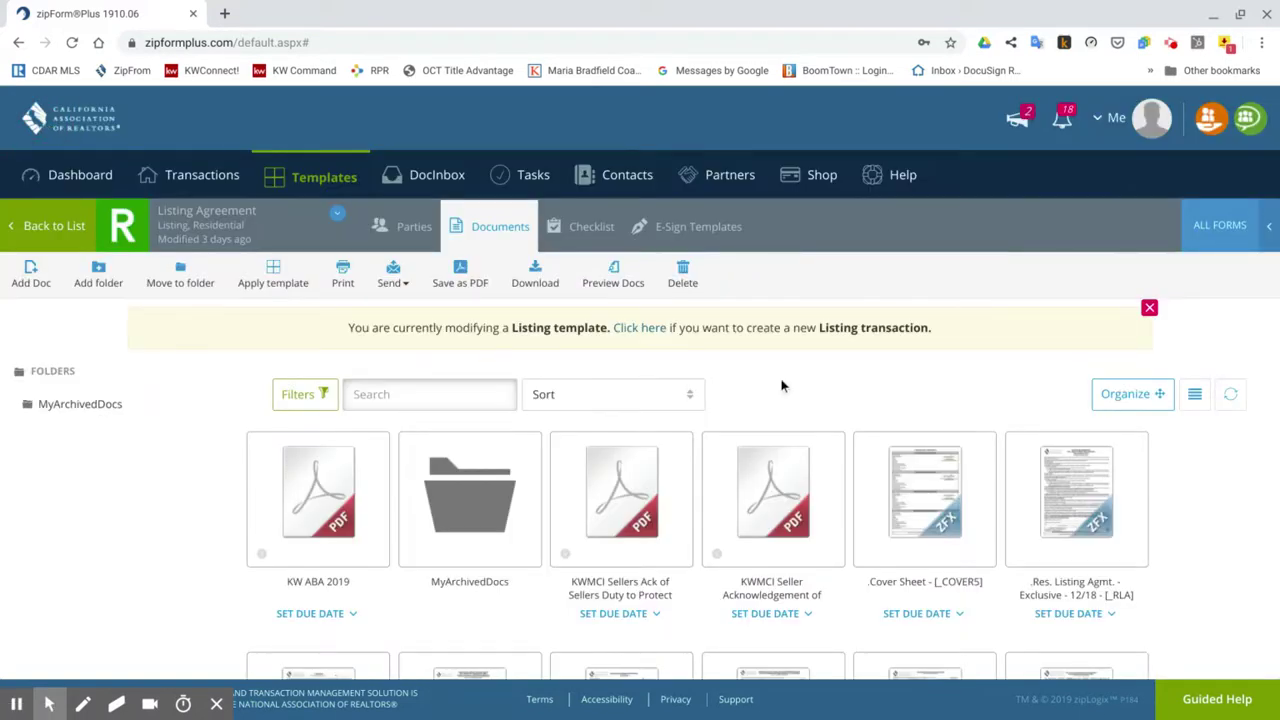
pyautogui.scroll(-1, 783, 385)
pyautogui.scroll(-2, 783, 385)
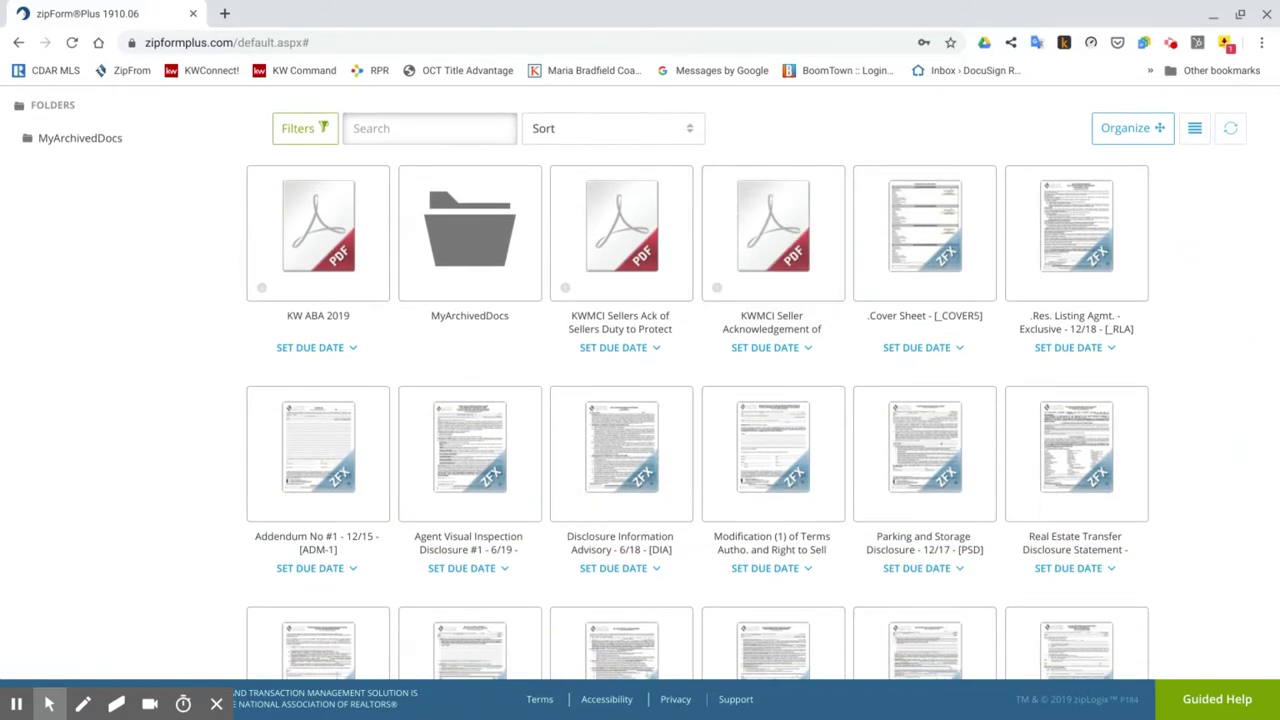
pyautogui.scroll(-3, 783, 385)
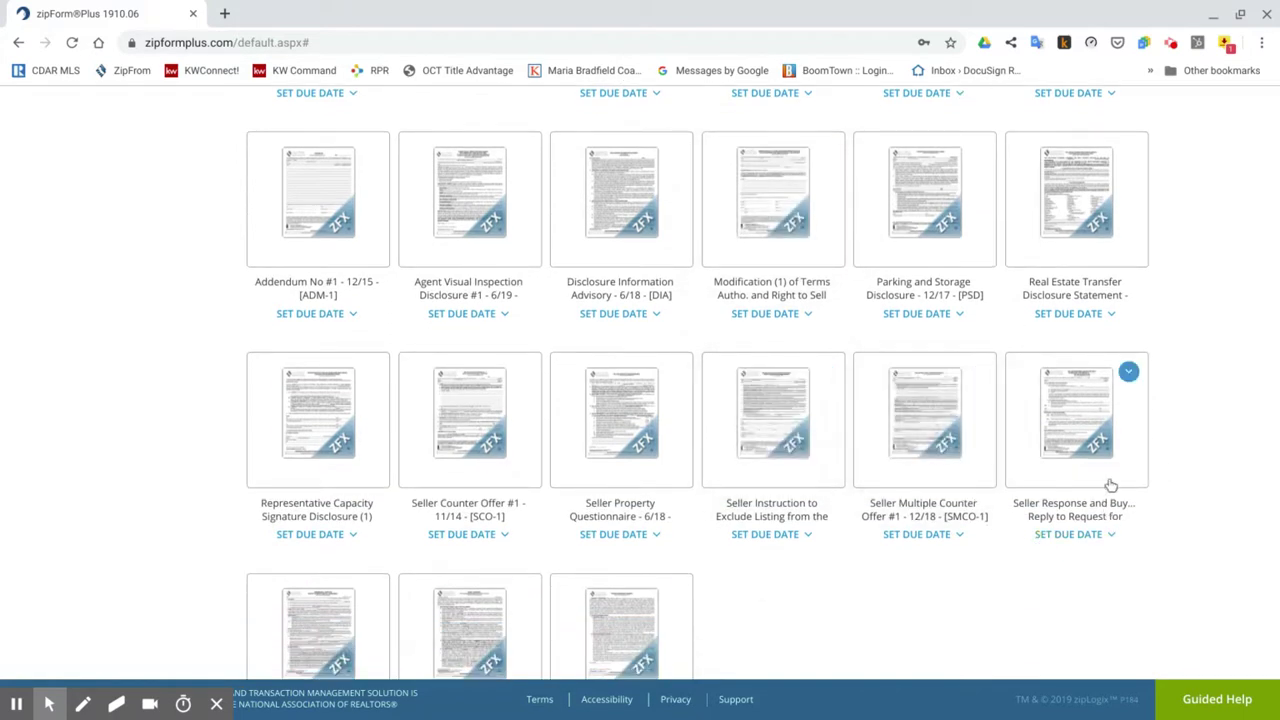
pyautogui.scroll(-1, 1172, 430)
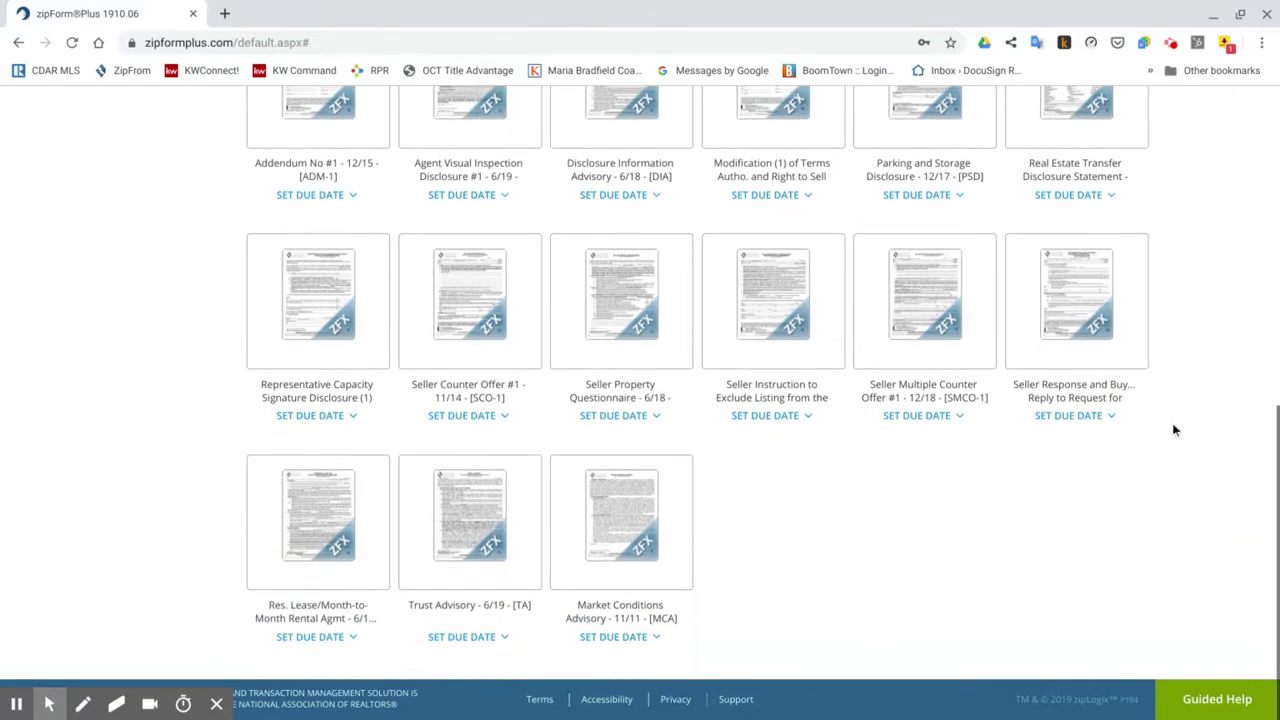
pyautogui.click(1108, 306)
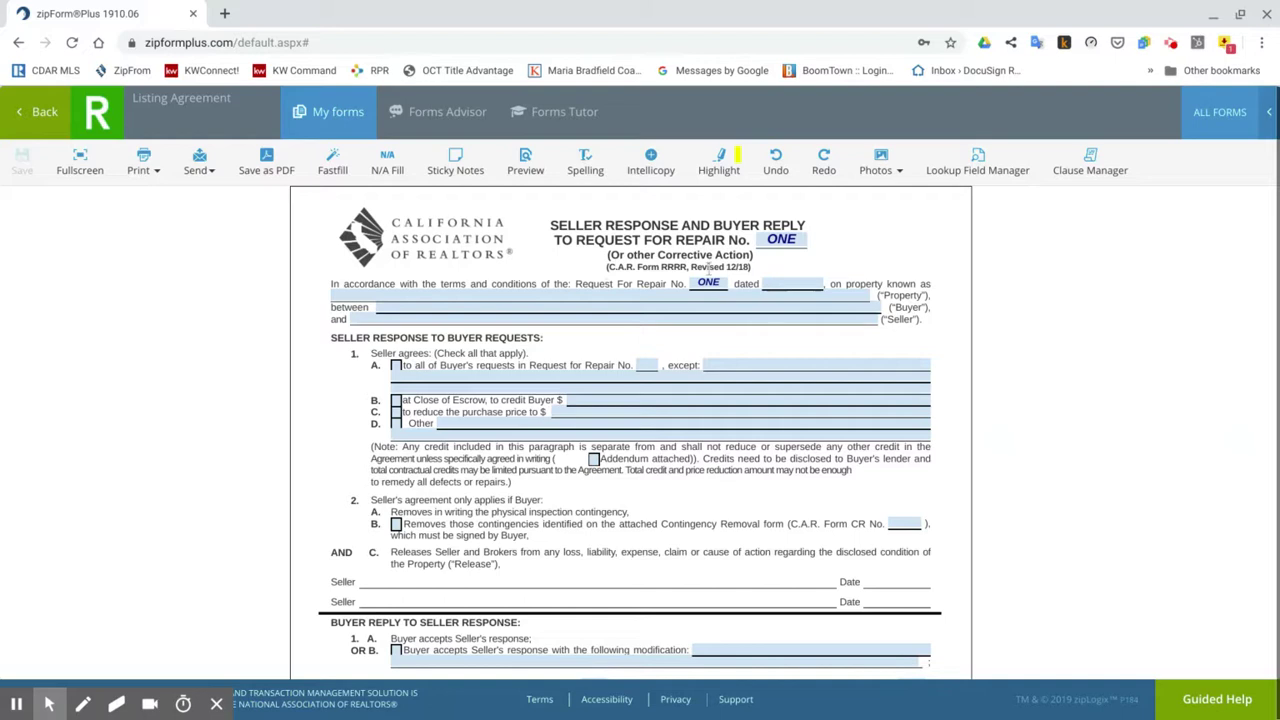
pyautogui.scroll(-4, 521, 452)
pyautogui.scroll(4, 521, 452)
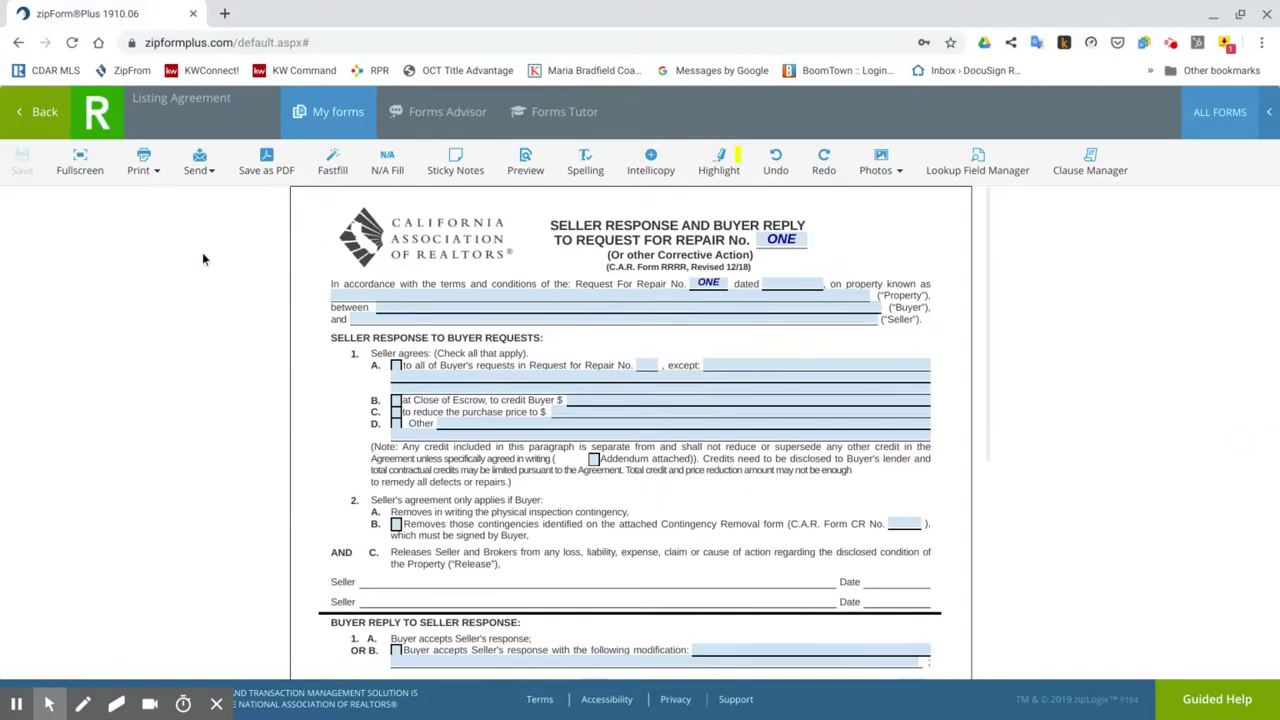
pyautogui.click(38, 111)
pyautogui.scroll(-1, 882, 262)
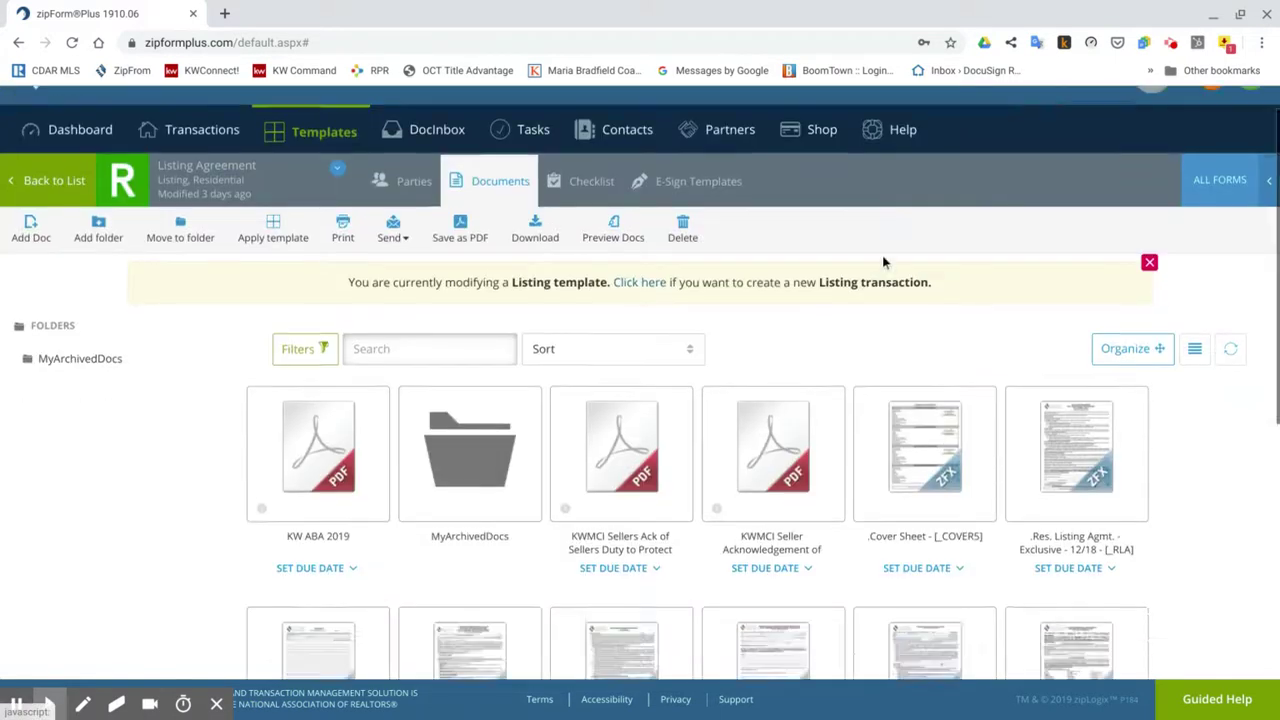
pyautogui.scroll(-10, 882, 262)
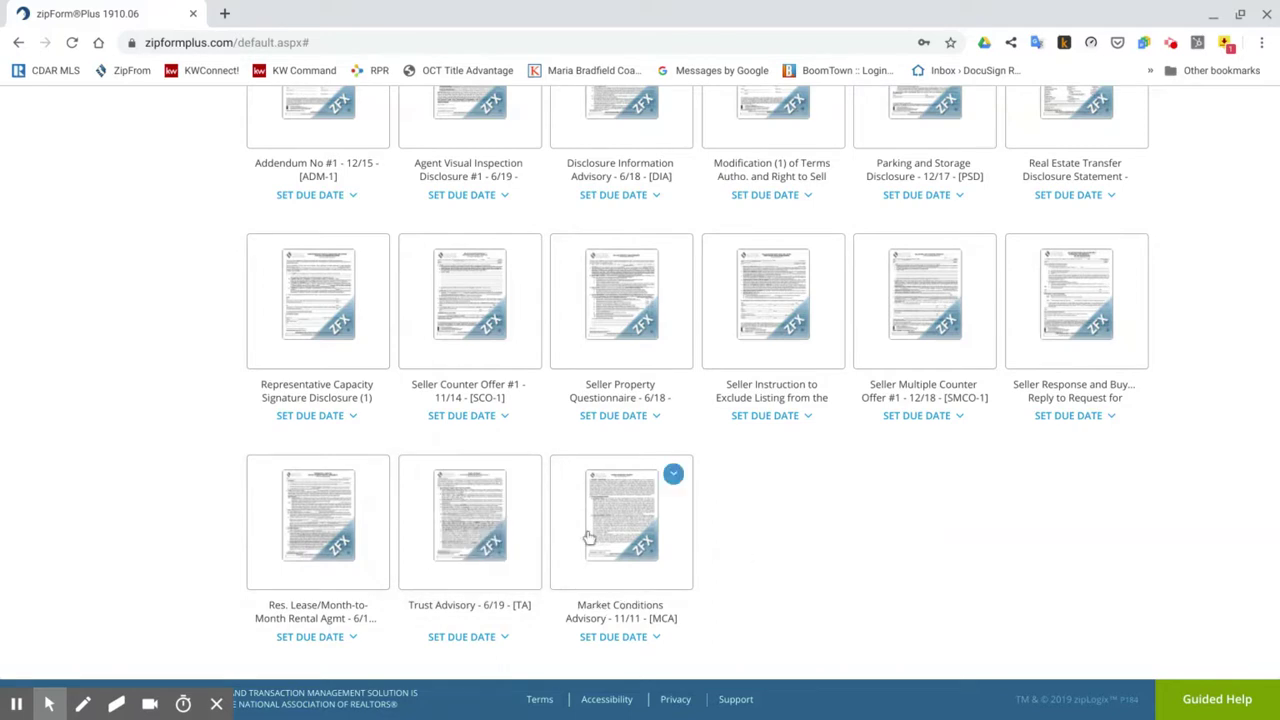
pyautogui.scroll(10, 894, 537)
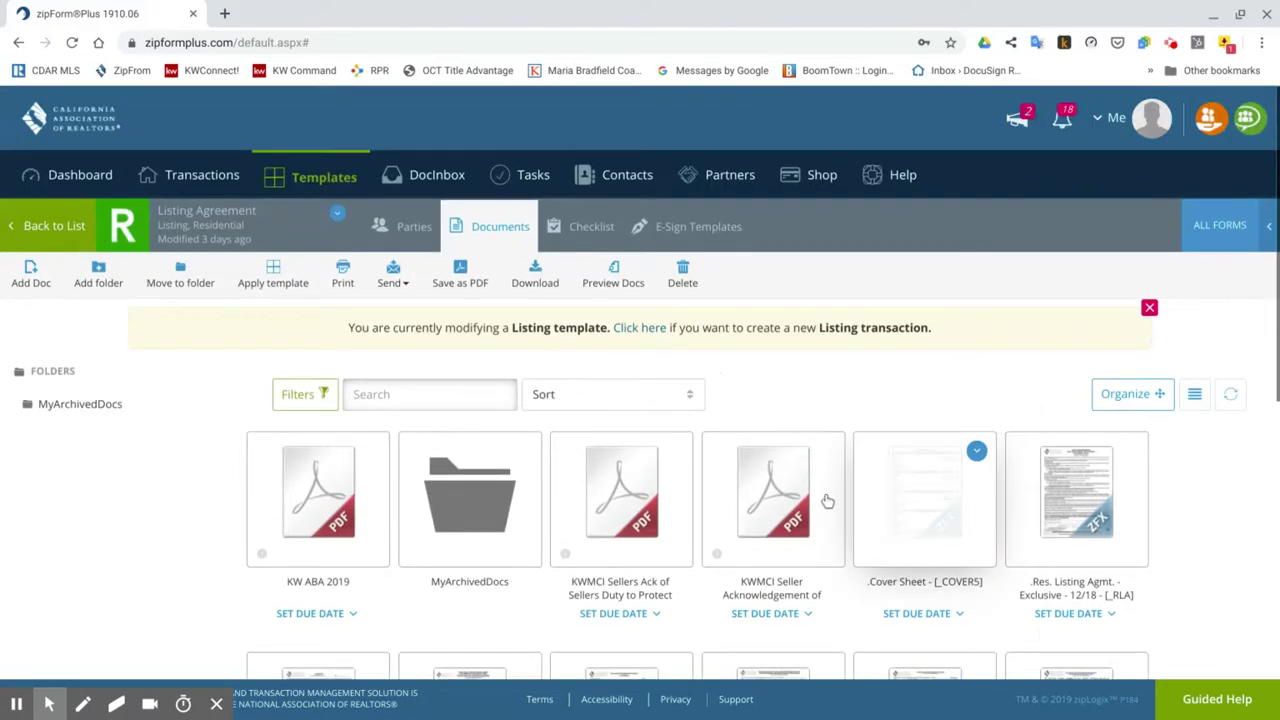
# Check the Listing Template's contents, then return to the templates list.
pyautogui.click(86, 224)
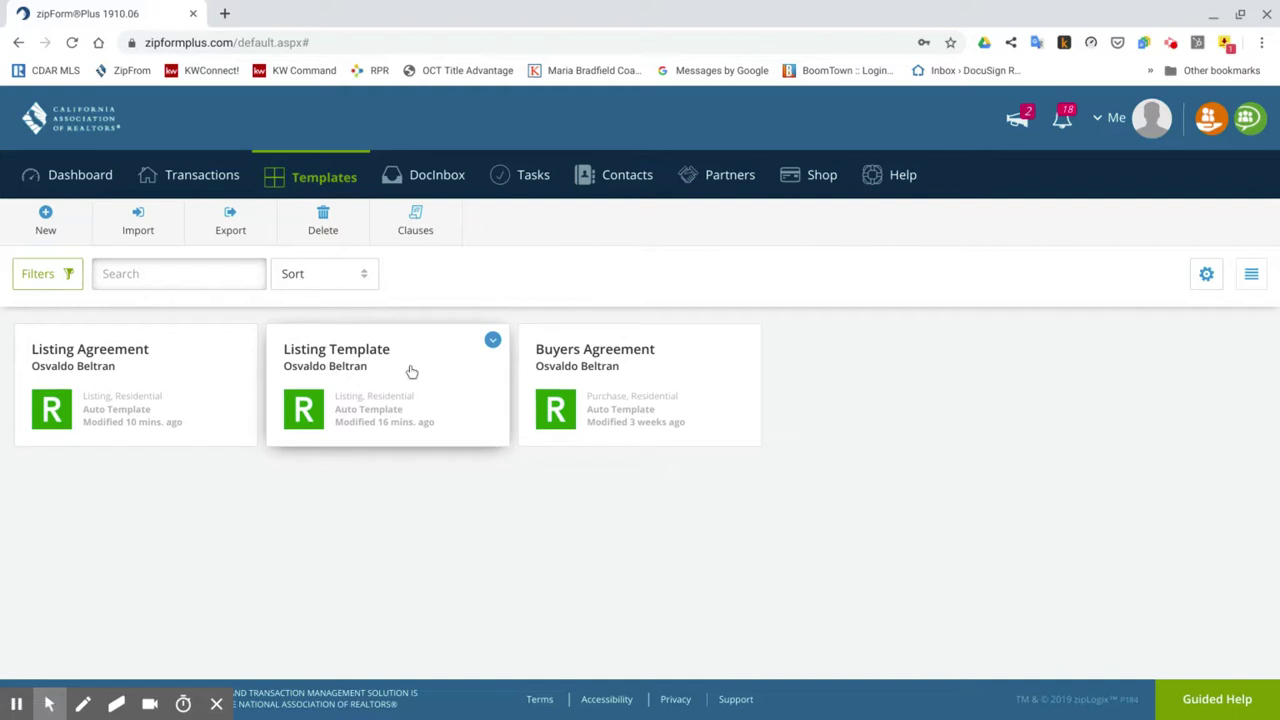
pyautogui.click(499, 352)
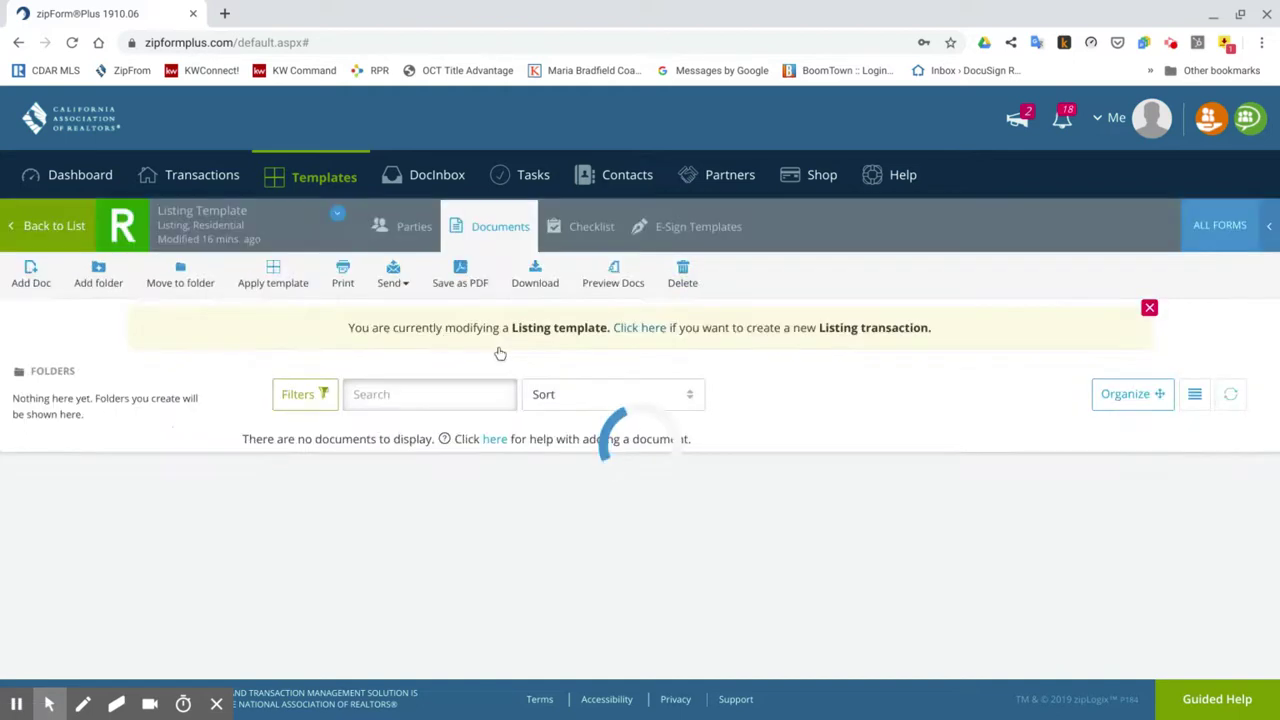
pyautogui.click(78, 229)
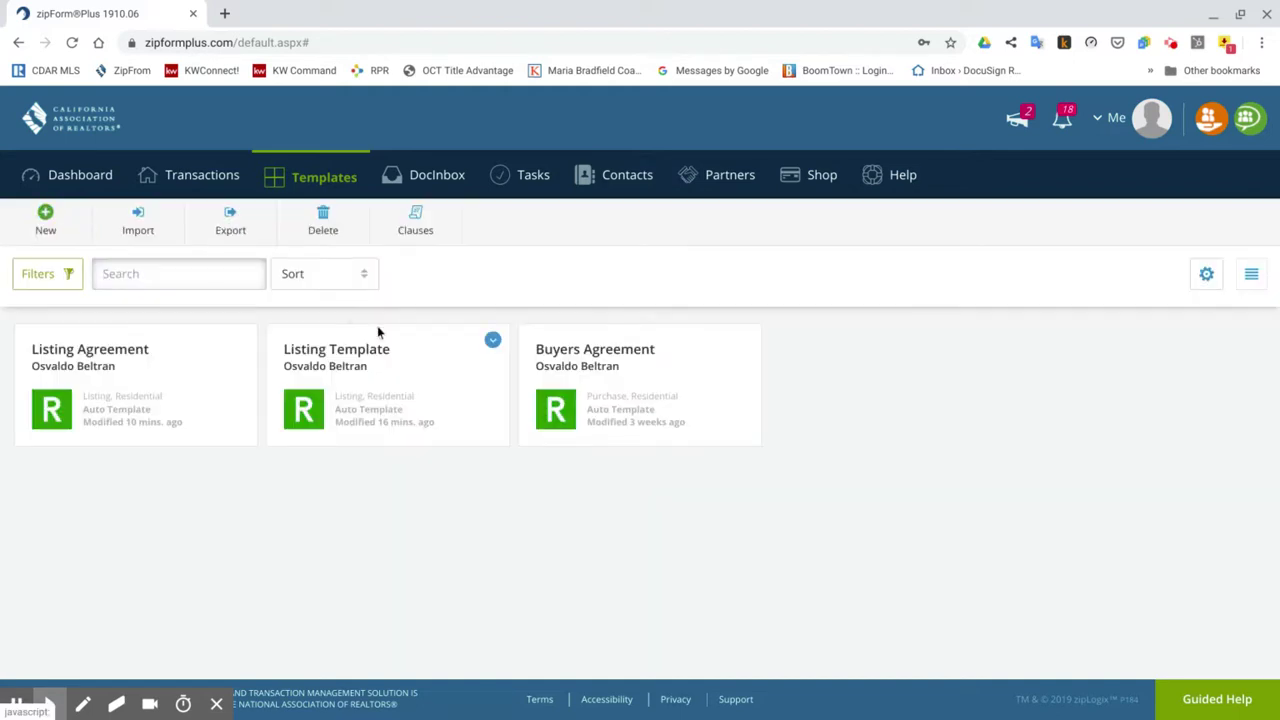
# Delete the duplicate Listing Template and reopen the Listing Agreement template.
pyautogui.click(492, 342)
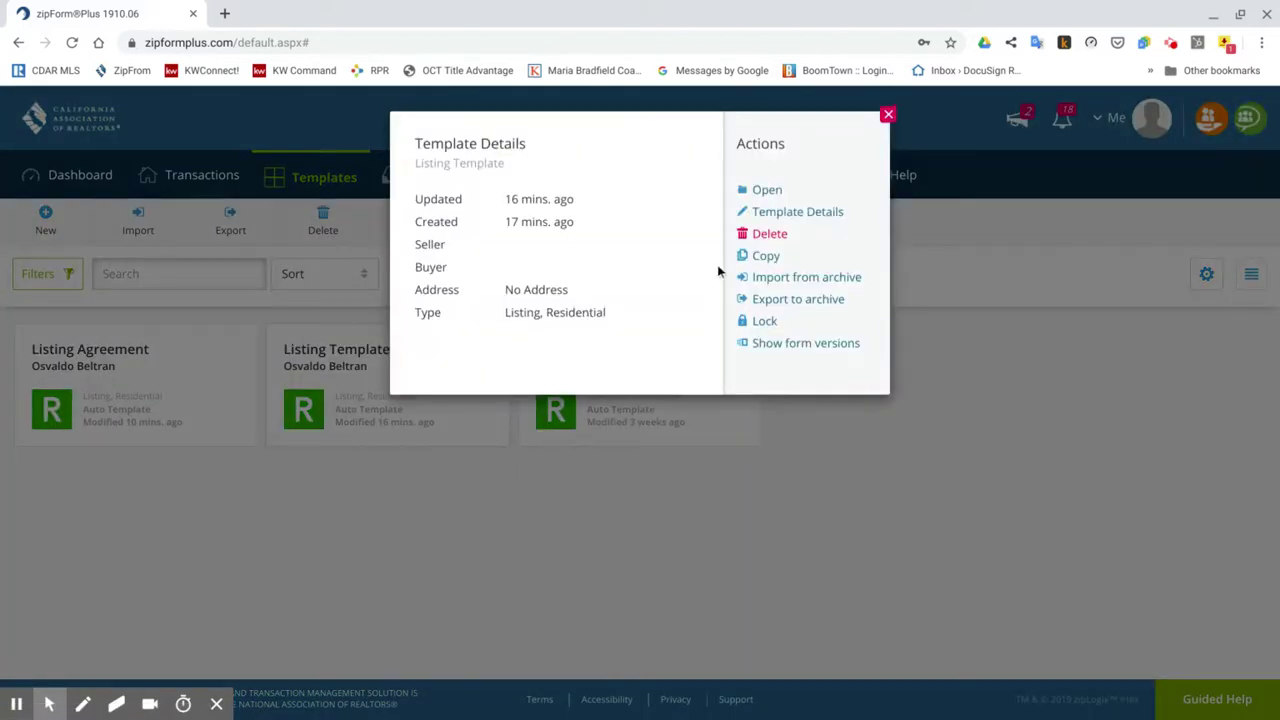
pyautogui.click(765, 234)
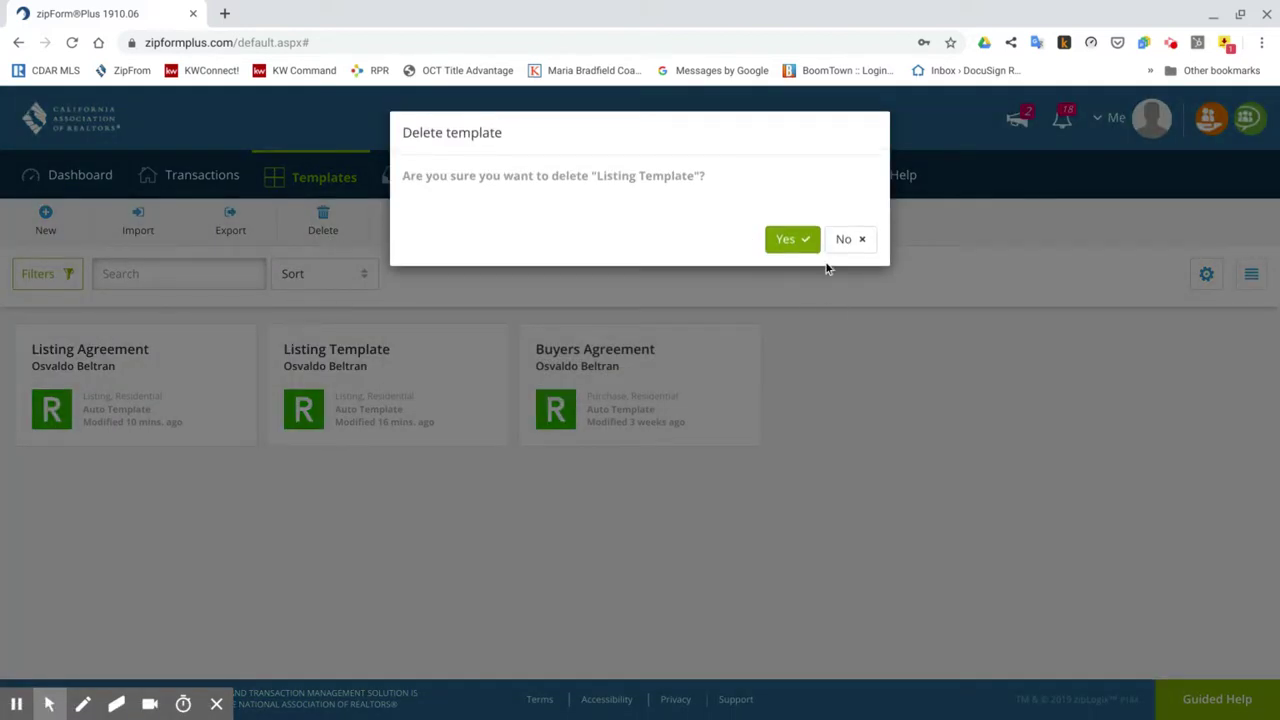
pyautogui.click(792, 241)
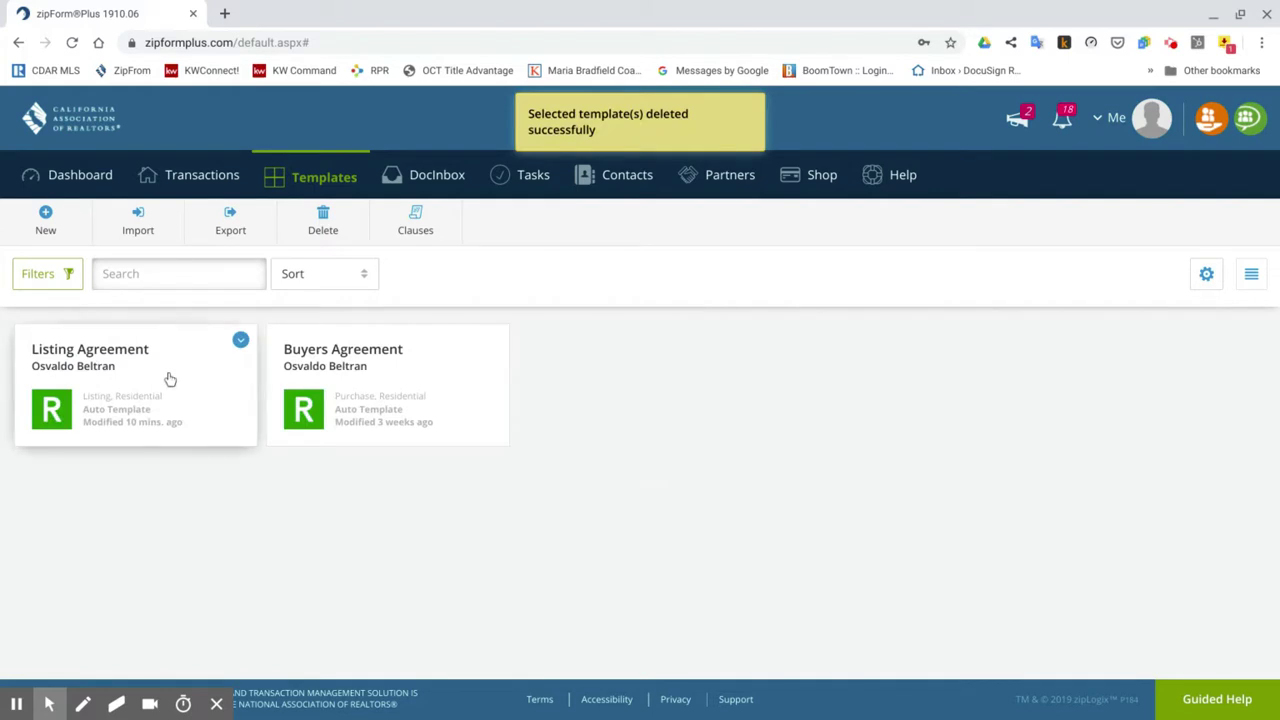
pyautogui.click(150, 374)
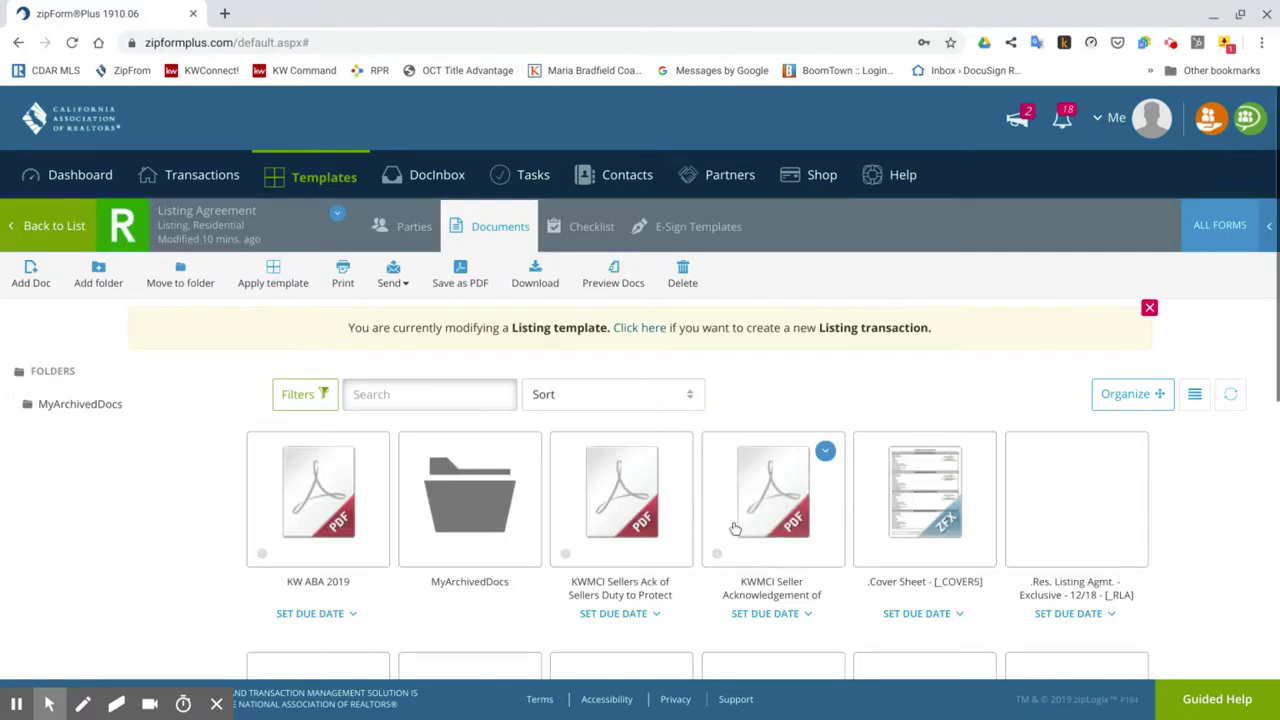
# Preview the KW ABA 2019 disclosure document, then close the viewer.
pyautogui.scroll(-1, 843, 421)
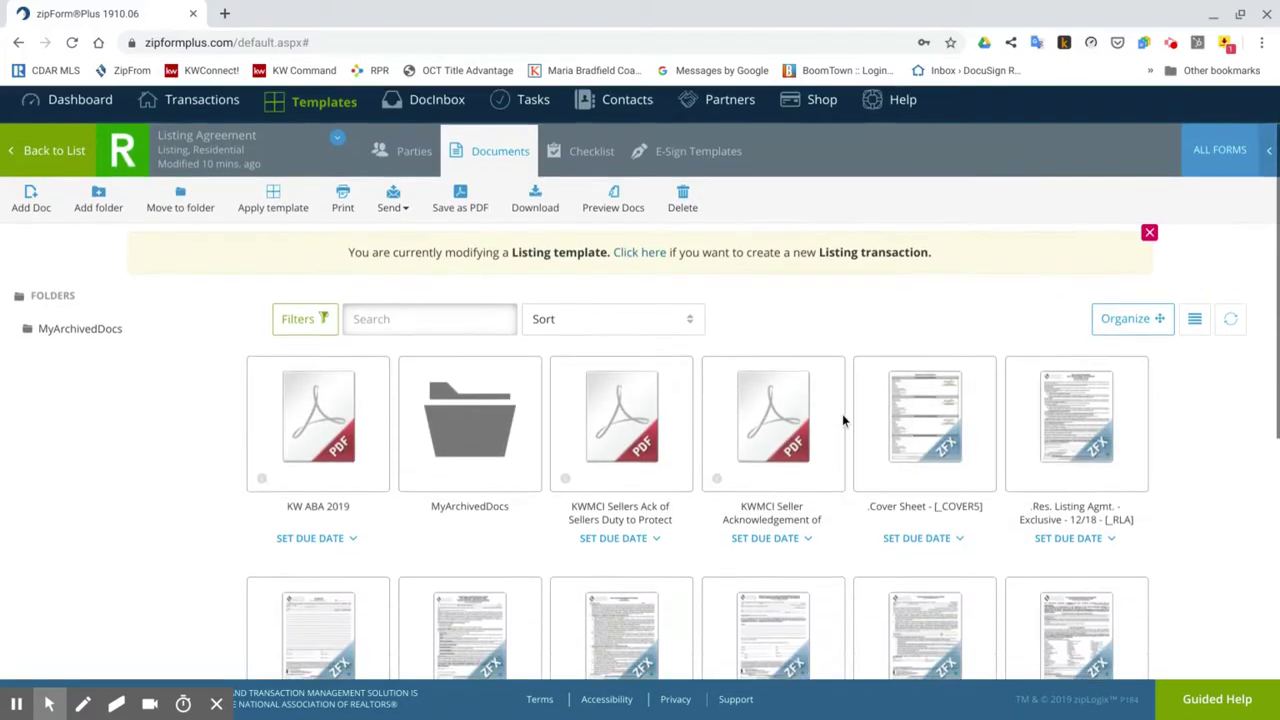
pyautogui.scroll(-1, 843, 421)
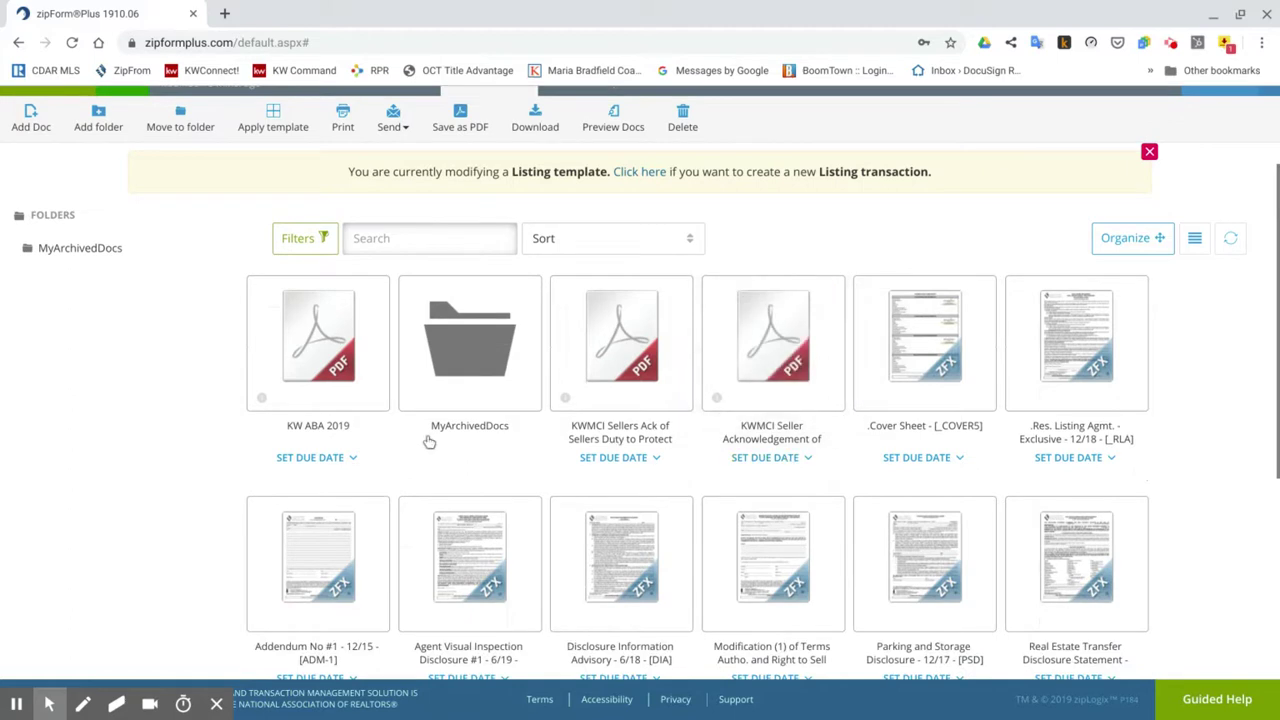
pyautogui.moveTo(326, 392)
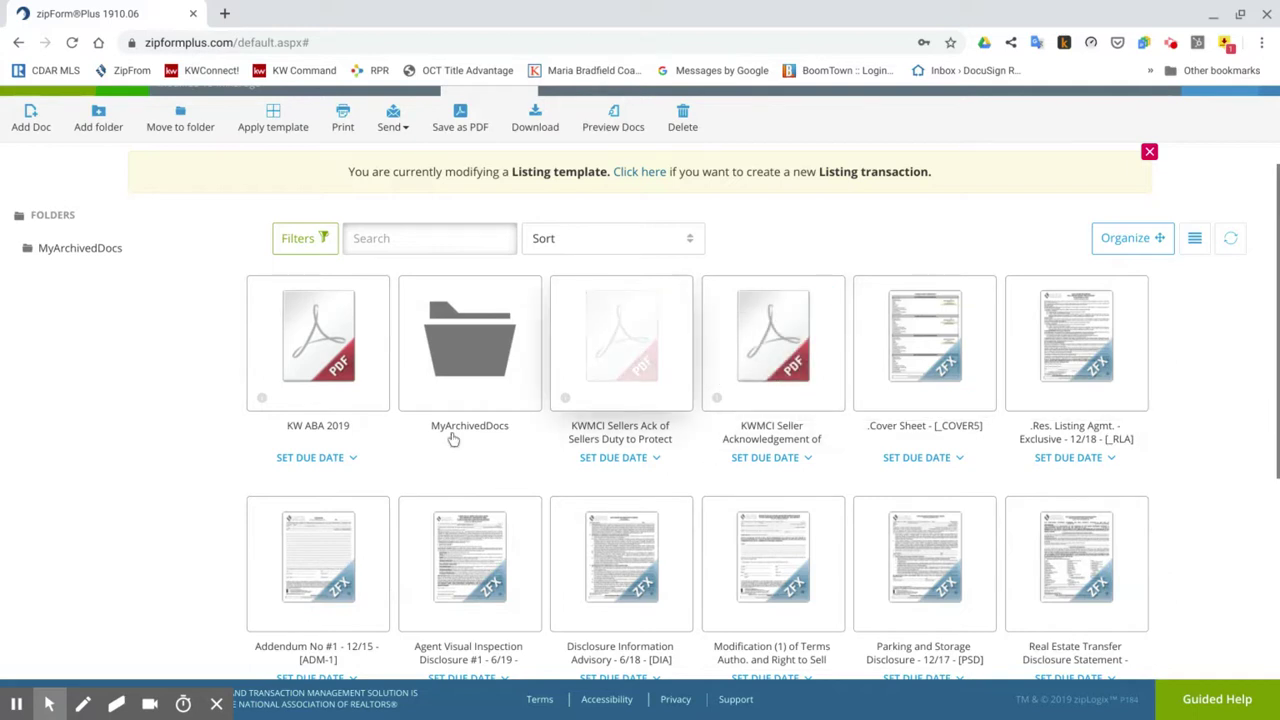
pyautogui.scroll(2, 186, 392)
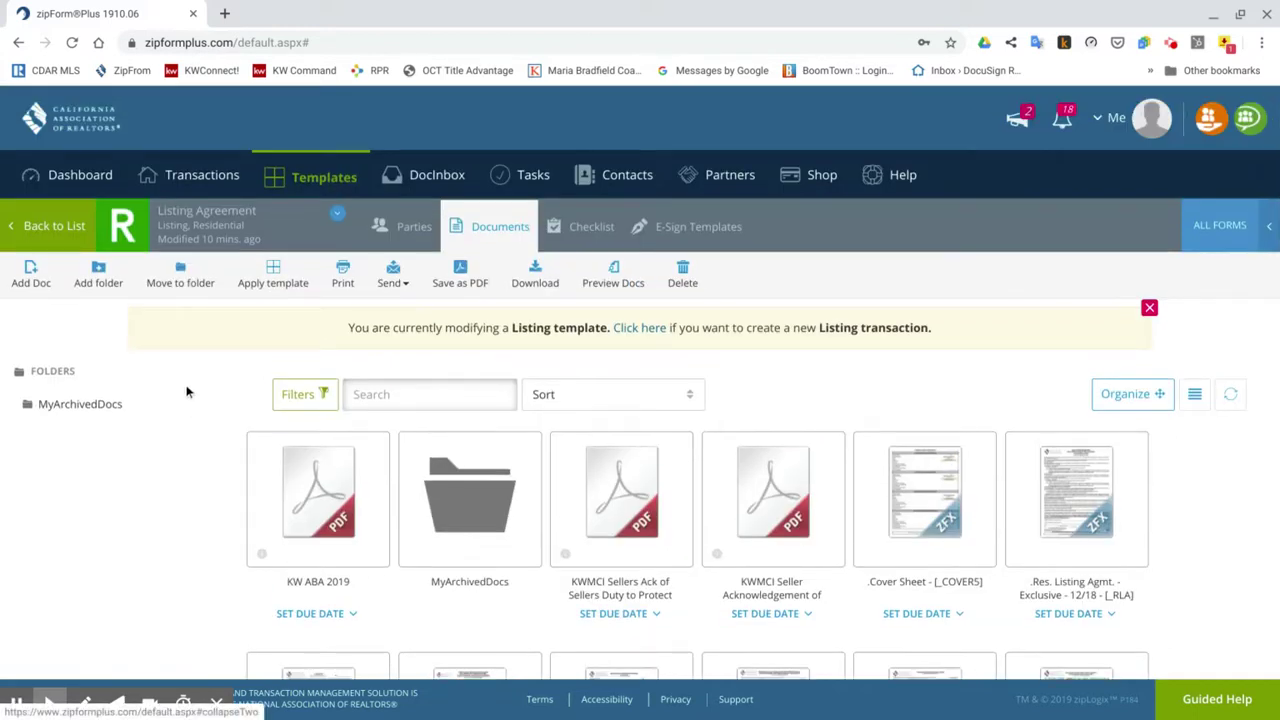
pyautogui.click(314, 518)
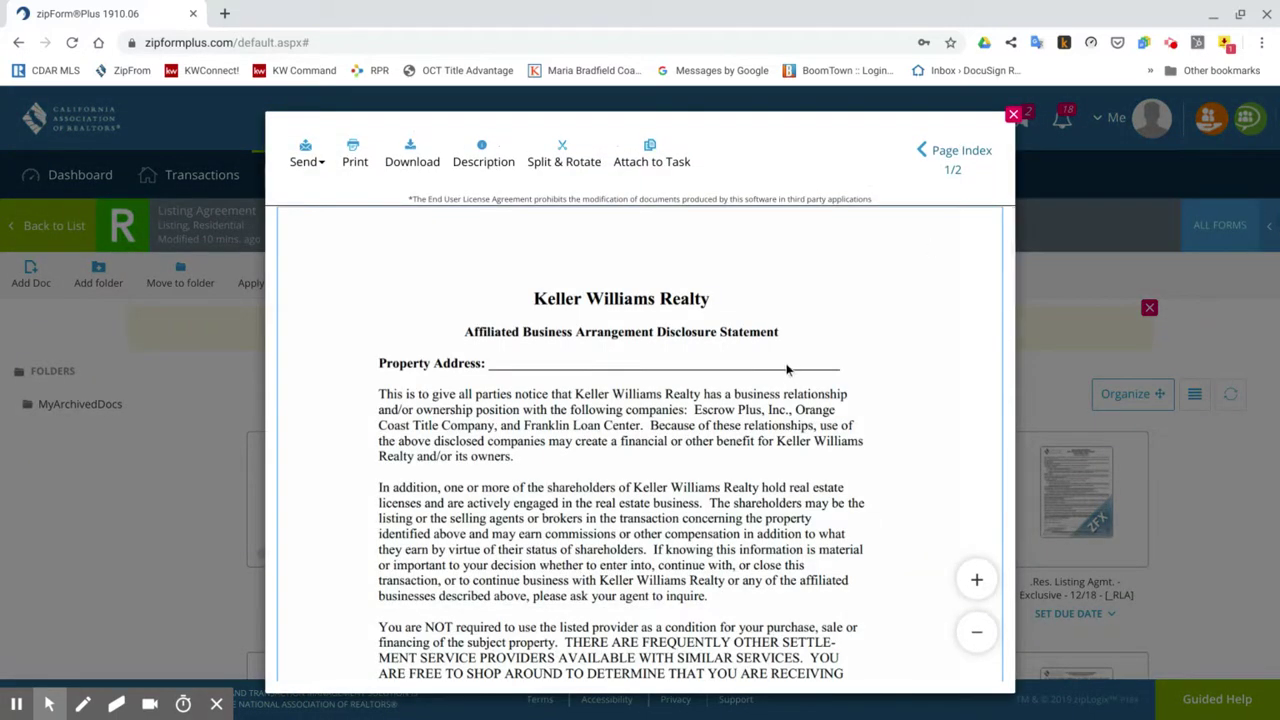
pyautogui.click(1014, 116)
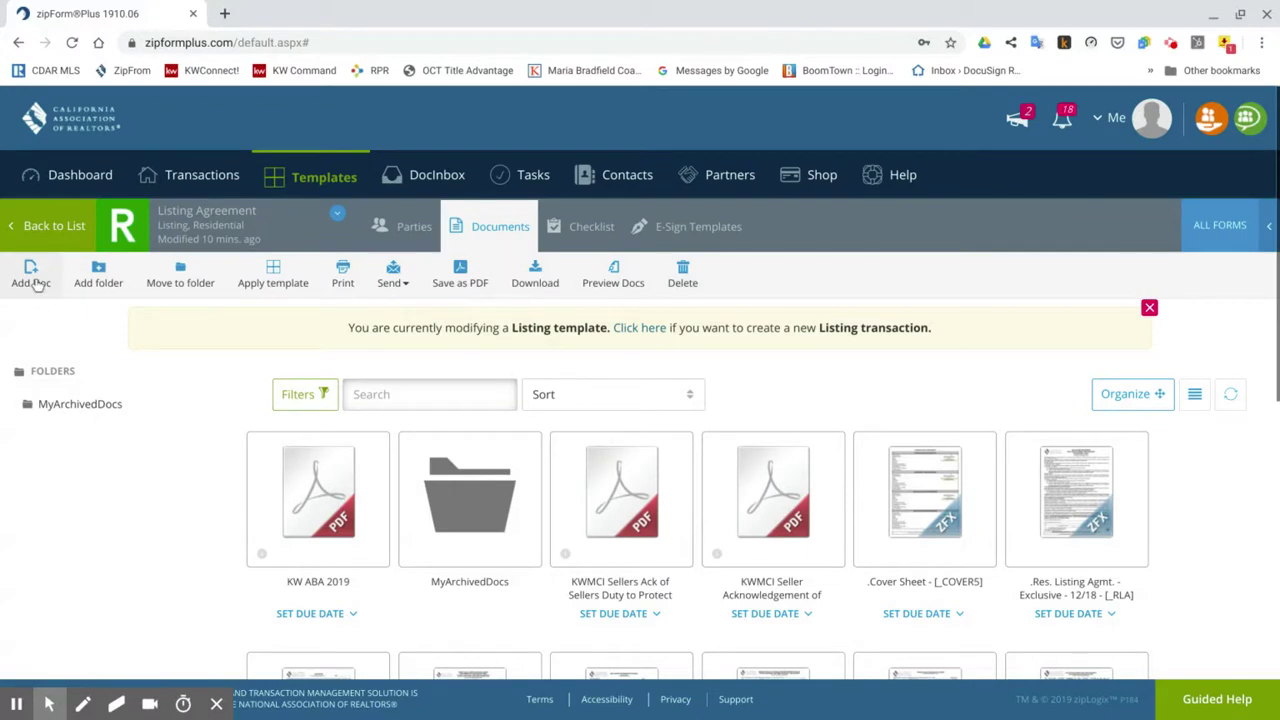
# Cancel adding a document and leave the Listing Agreement template for the templates list.
pyautogui.click(31, 278)
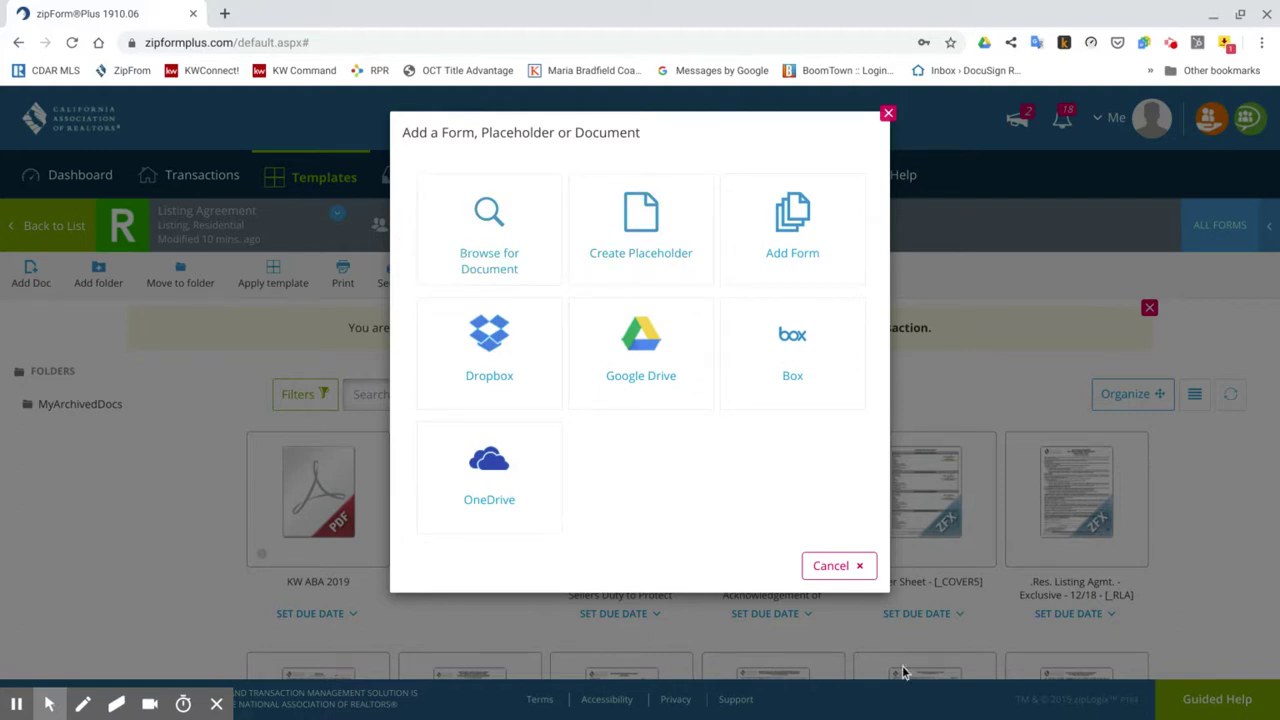
pyautogui.click(834, 566)
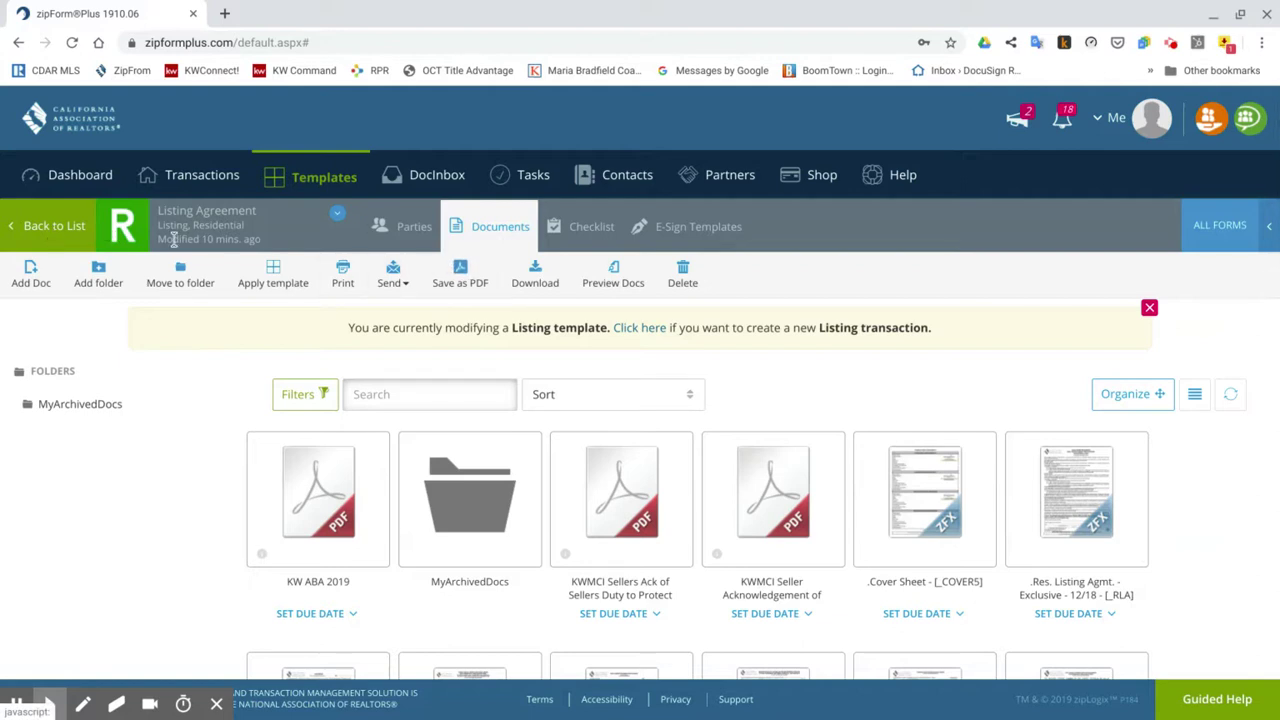
pyautogui.click(73, 240)
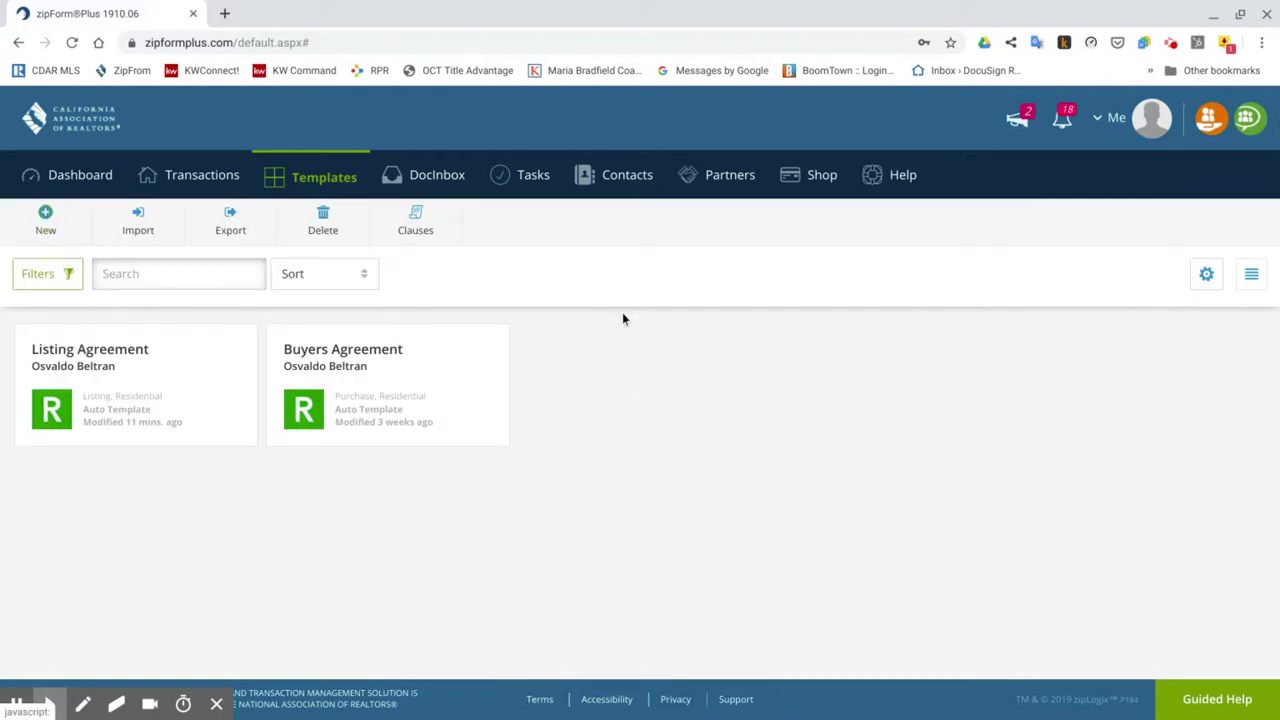